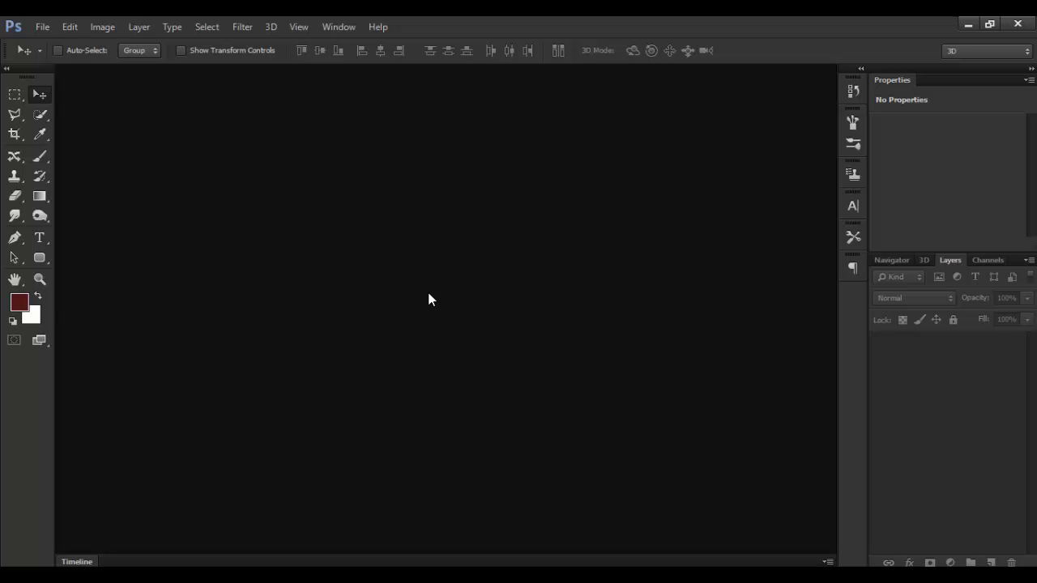
- Open the S3 Template PSD file
left_click(42, 27)
left_click(53, 59)
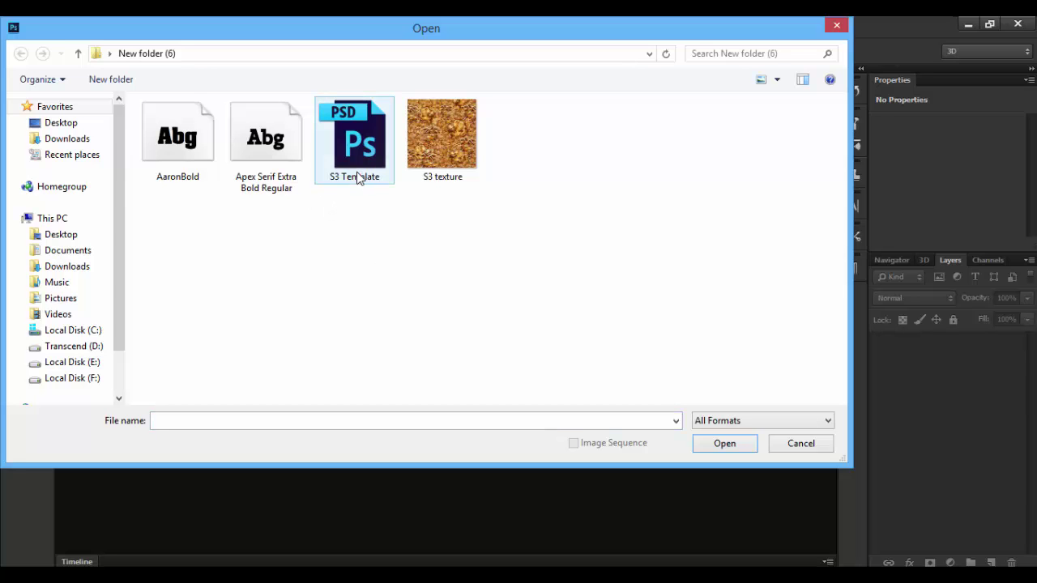
double_click(357, 174)
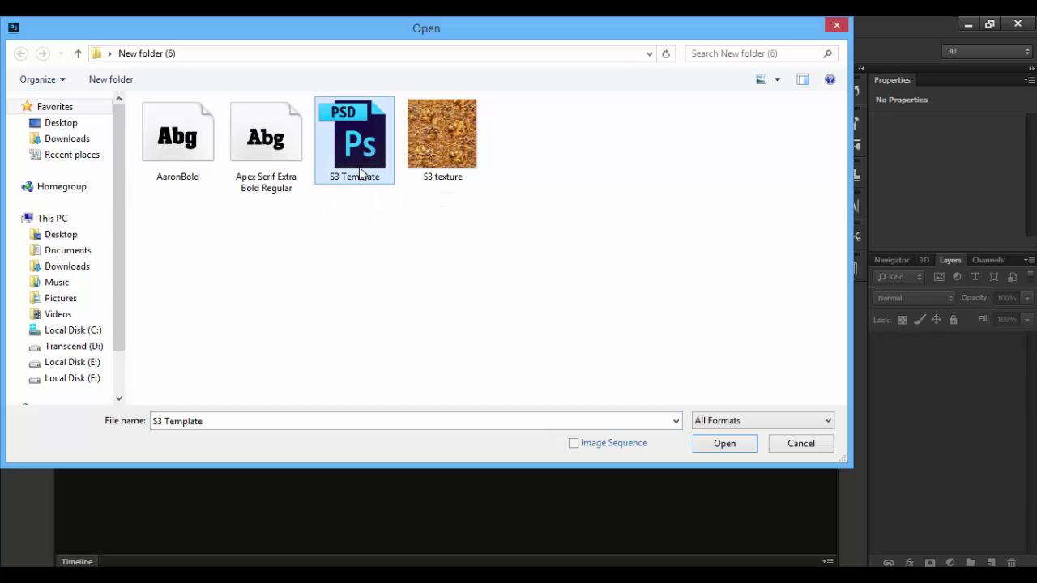
- Open the S3 texture image from the same folder
left_click(42, 26)
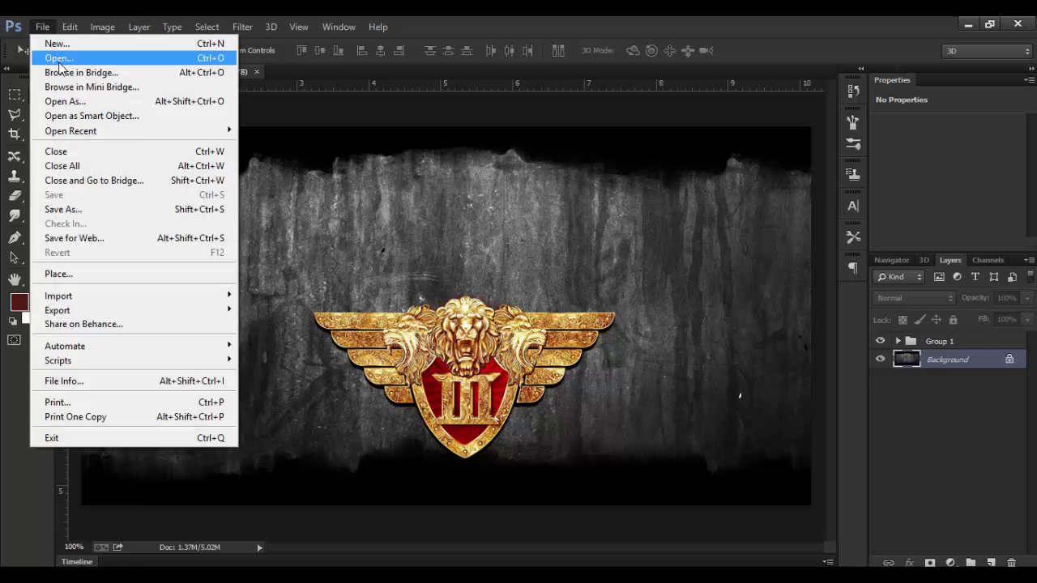
left_click(44, 63)
left_click(274, 169)
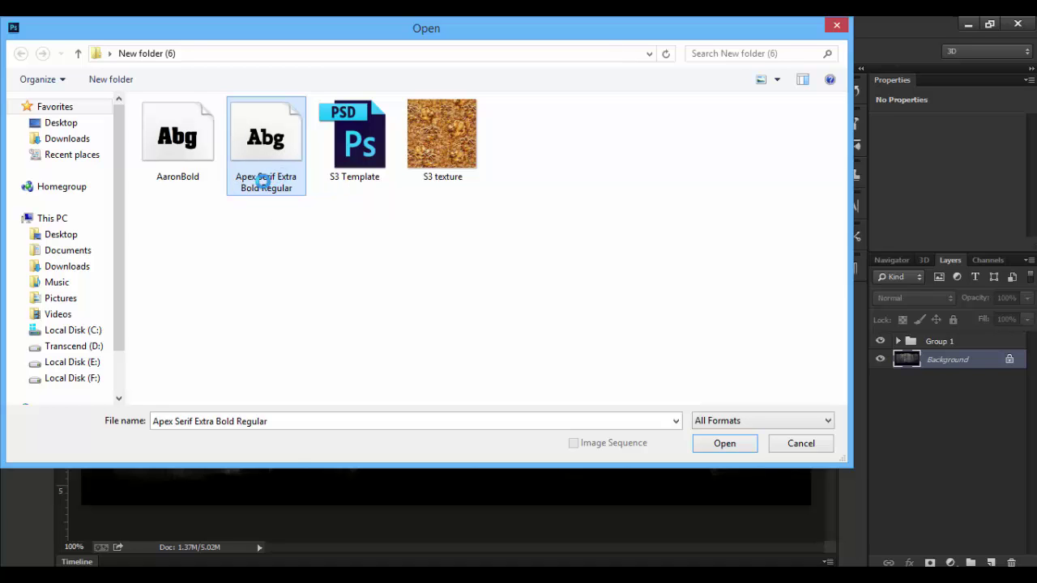
right_click(291, 154)
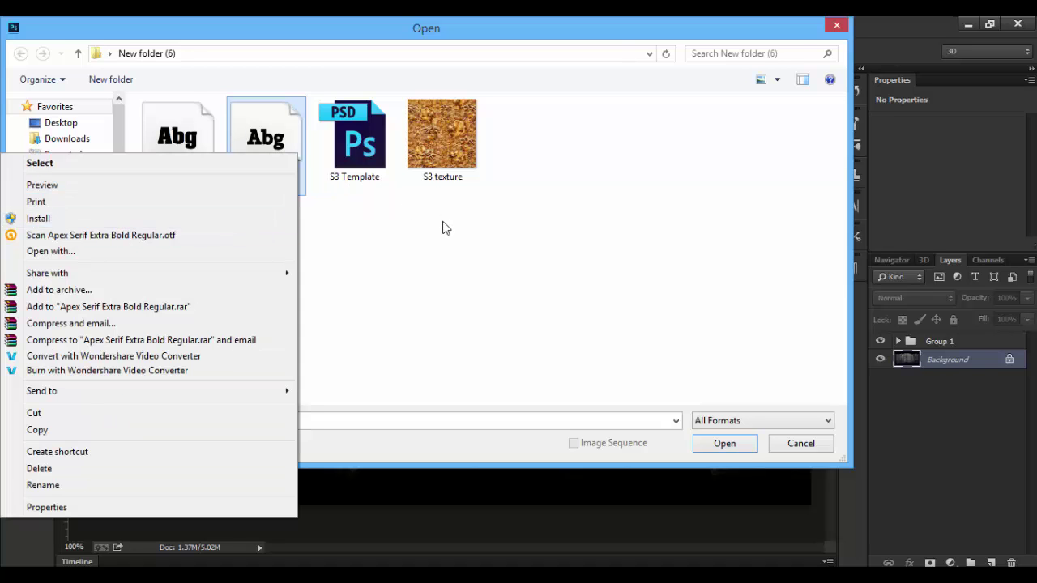
left_click(319, 217)
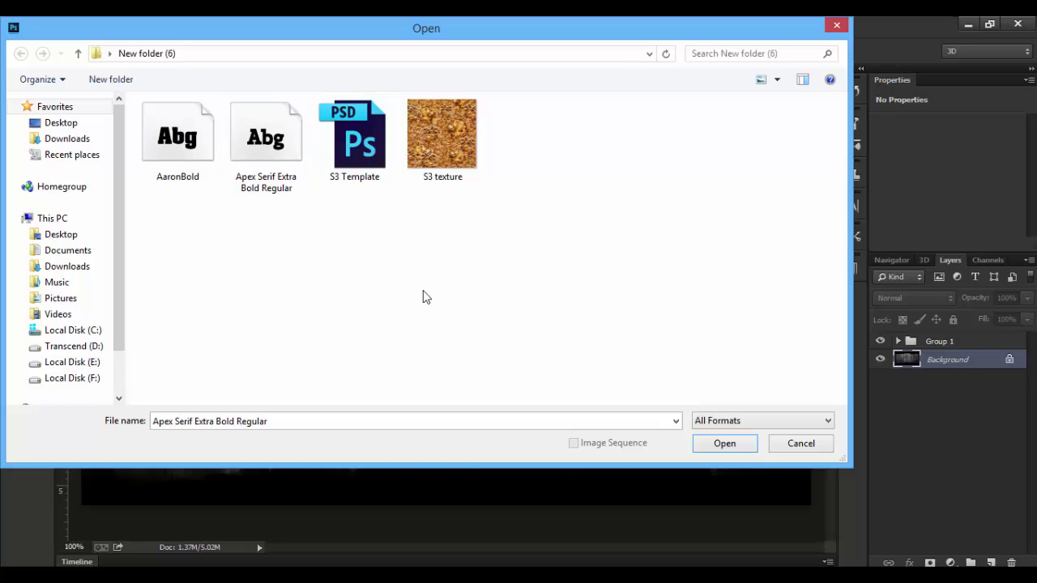
double_click(447, 156)
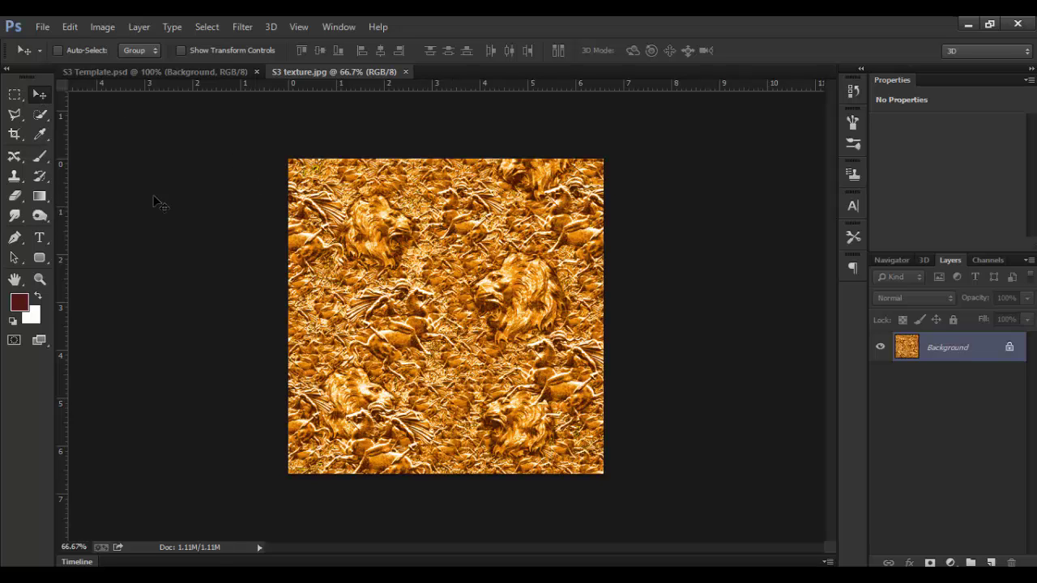
- Copy the gold texture into the S3 Template document between the emblem group and the background, and hide its layer
left_click_drag(442, 256, 321, 235)
left_click_drag(467, 205, 636, 278)
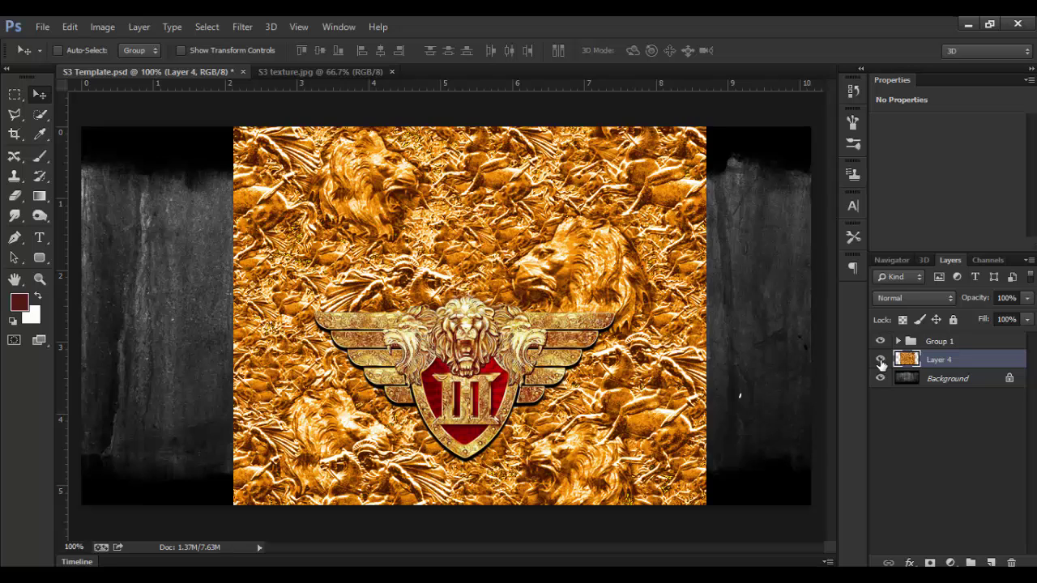
left_click(880, 360)
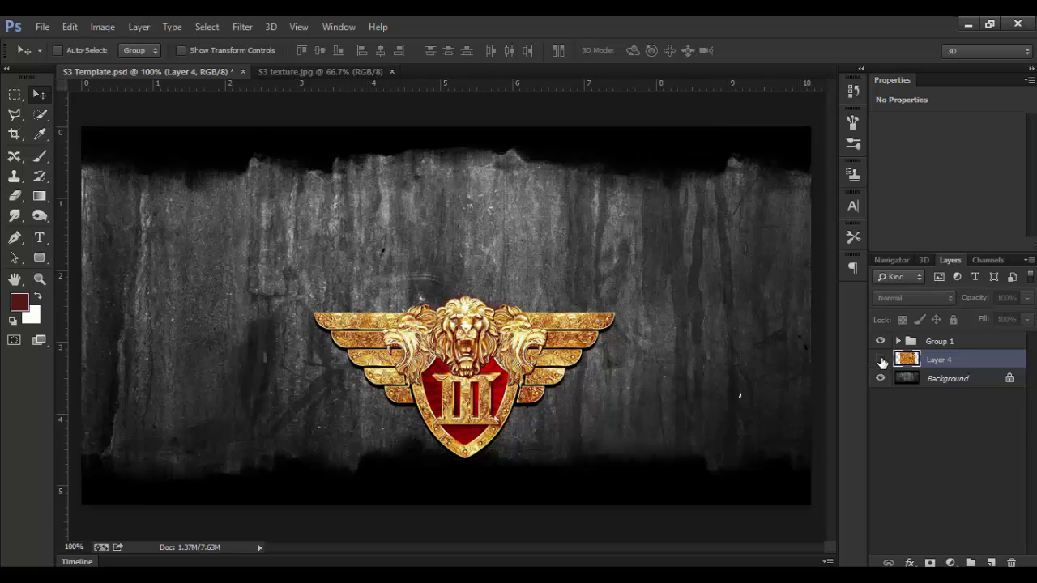
- Add a dark red letter E above the background layer in the Apex Serif Extra Bold font at 132 pt
left_click(944, 381)
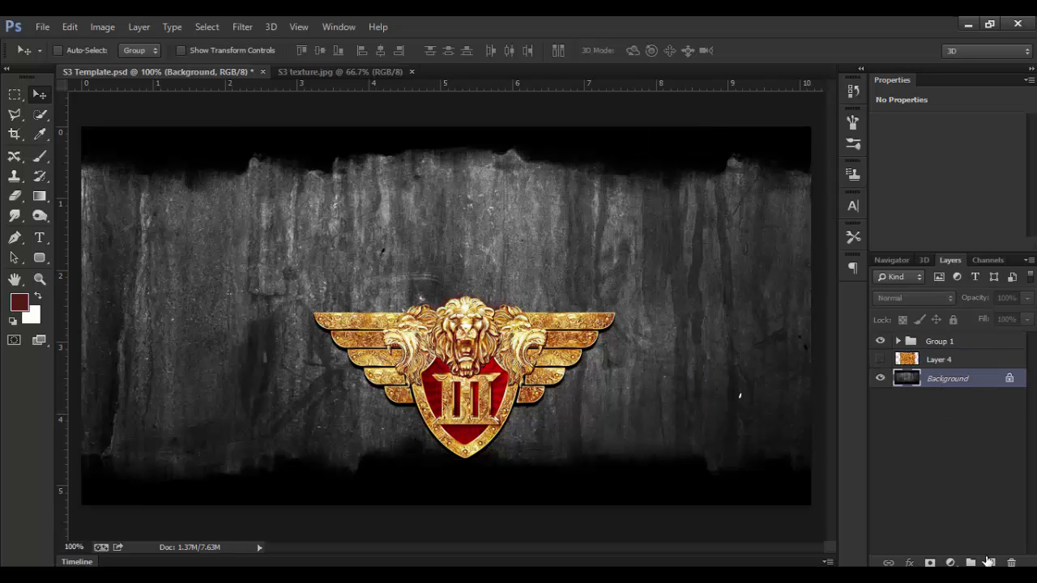
left_click(40, 239)
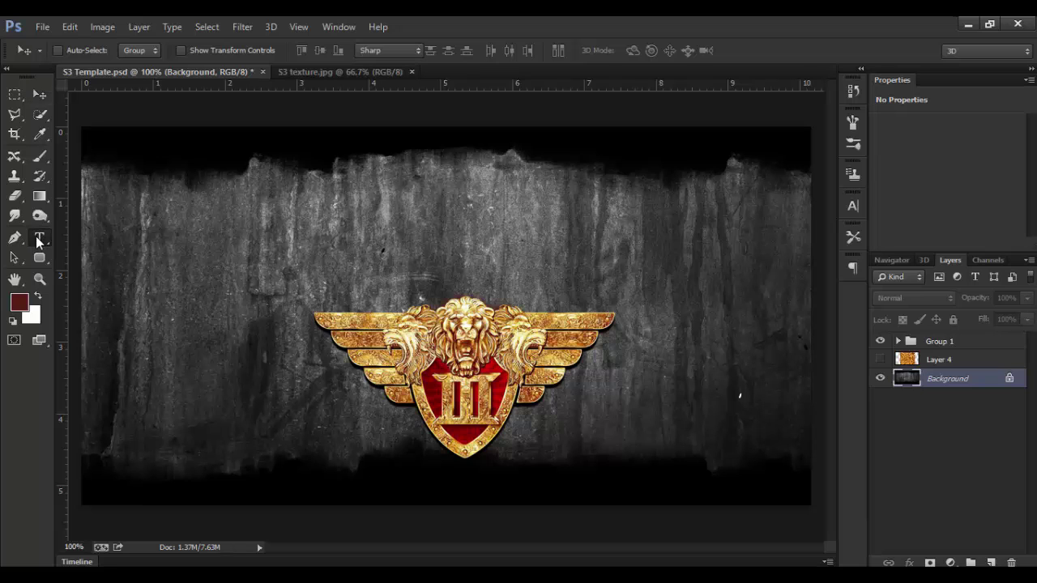
left_click(81, 236)
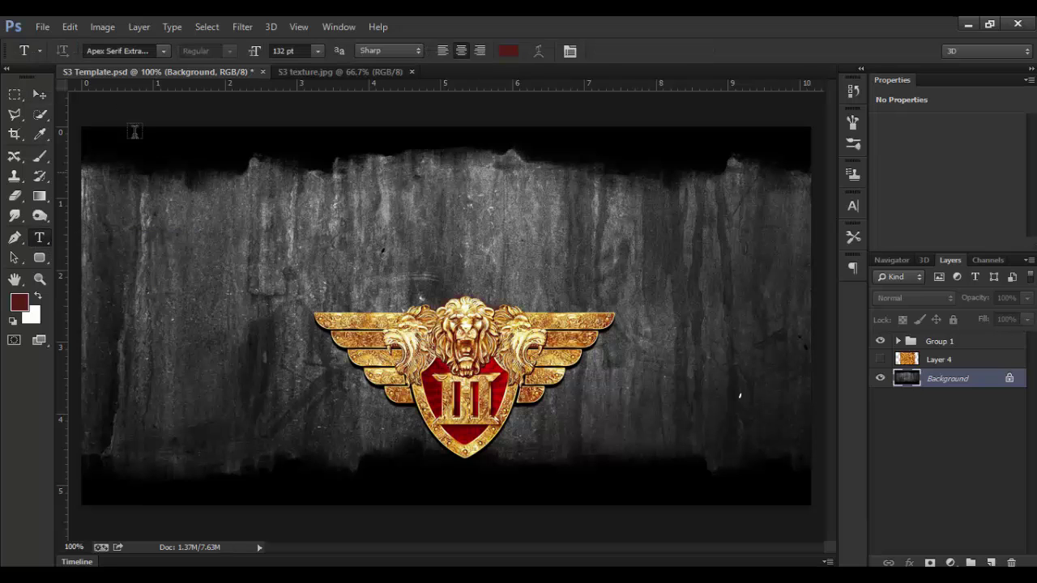
left_click(141, 50)
type("ape")
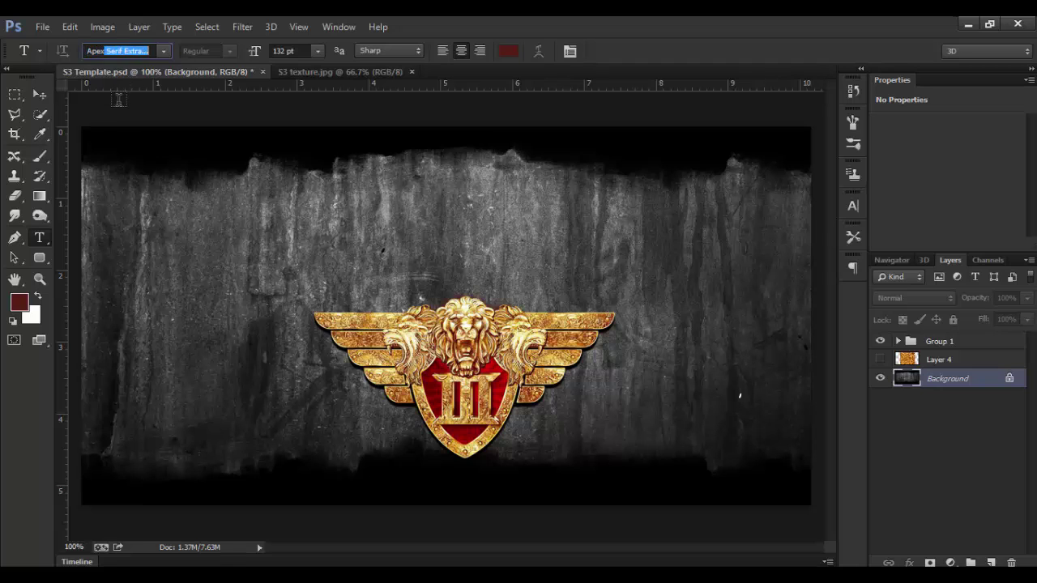
key("Return")
left_click(438, 277)
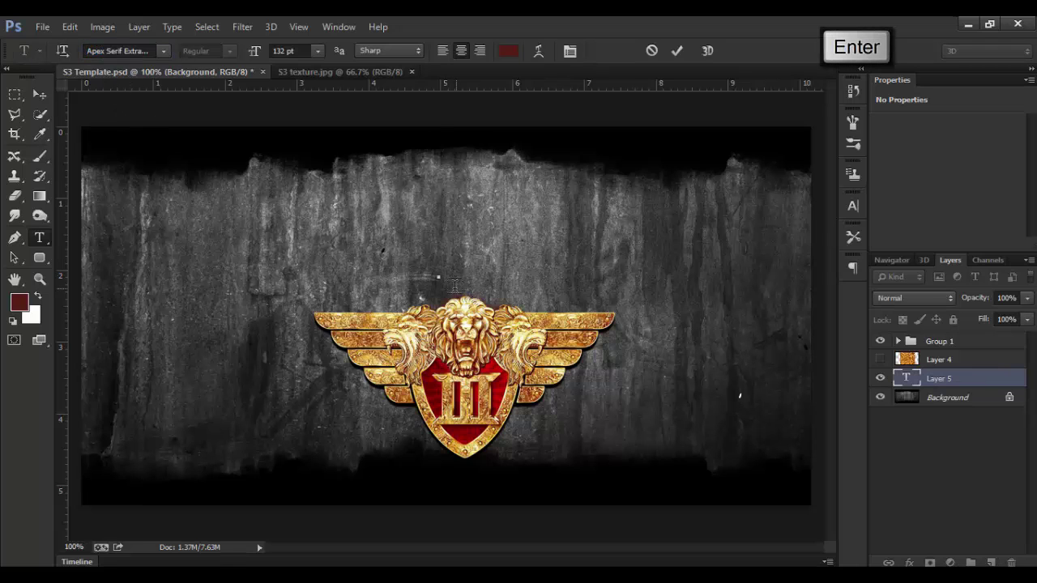
type("E")
left_click(39, 94)
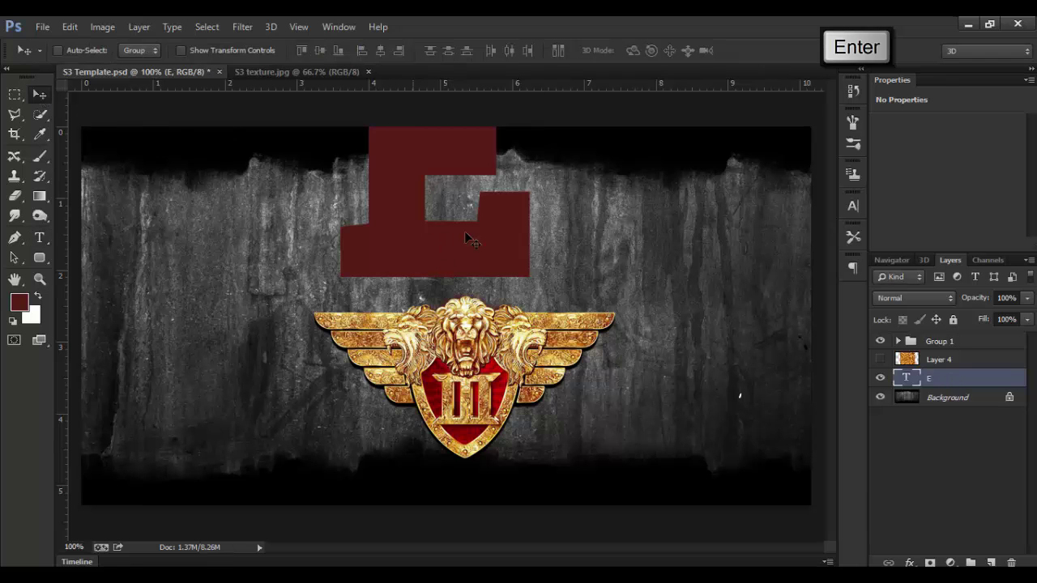
- Set the font size of the letter E to 60 pt
double_click(906, 377)
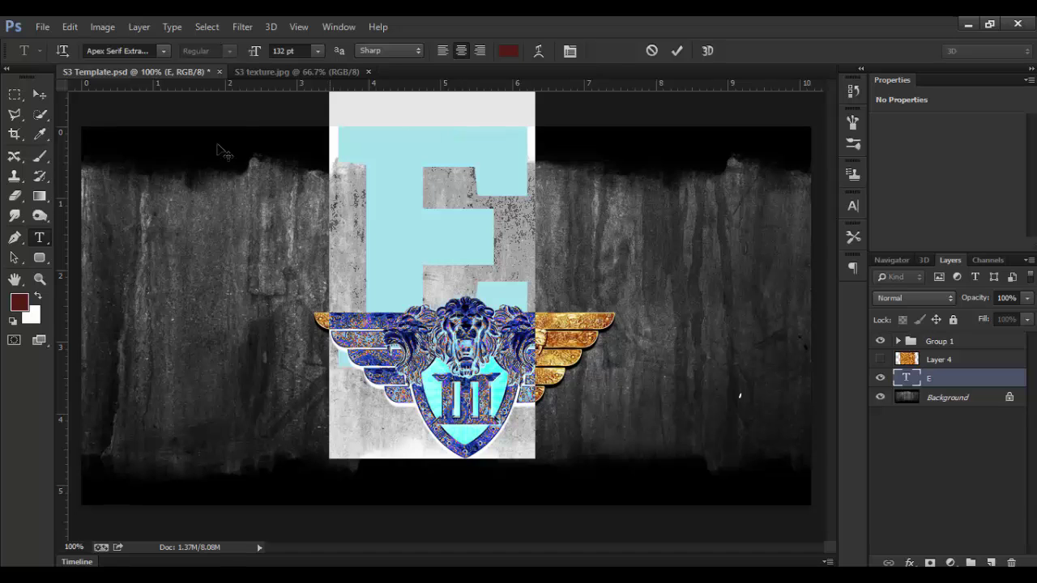
left_click(317, 50)
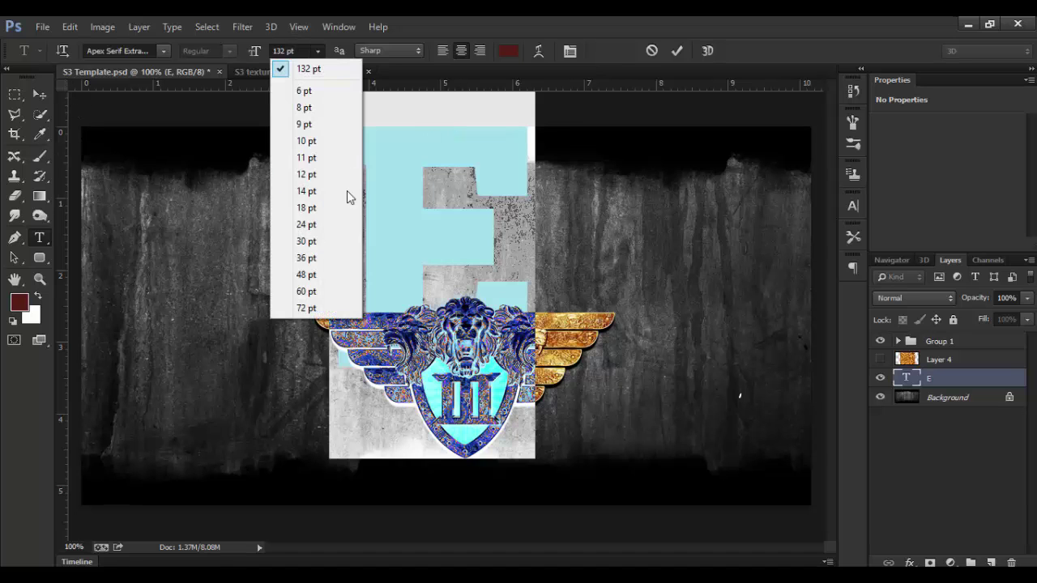
left_click(327, 240)
left_click(318, 50)
left_click(330, 275)
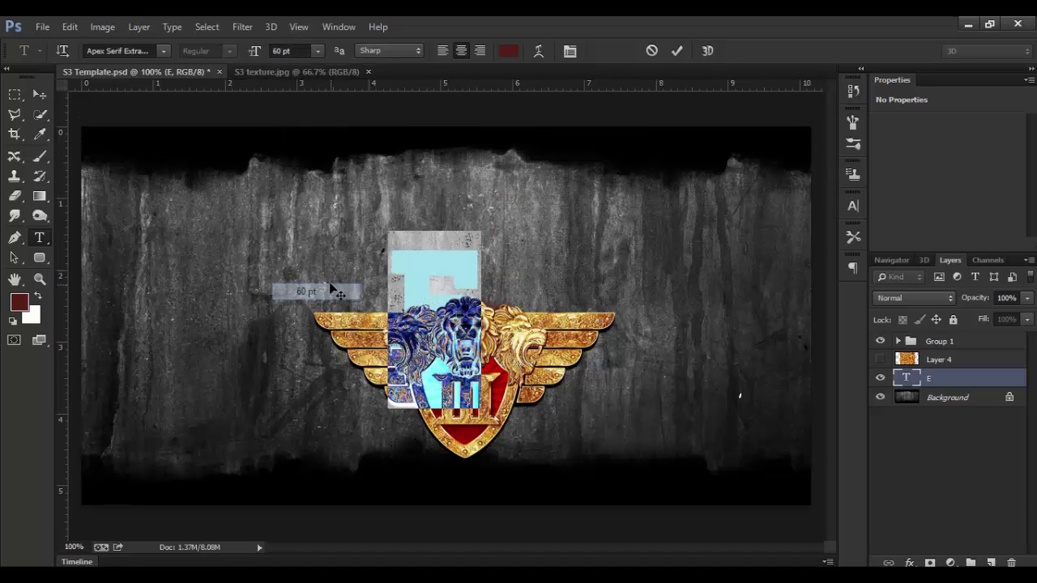
- Move the letter E up so it stands centred directly above the lion emblem
left_click(39, 94)
left_click_drag(475, 294, 505, 237)
key("Right")
key("Right")
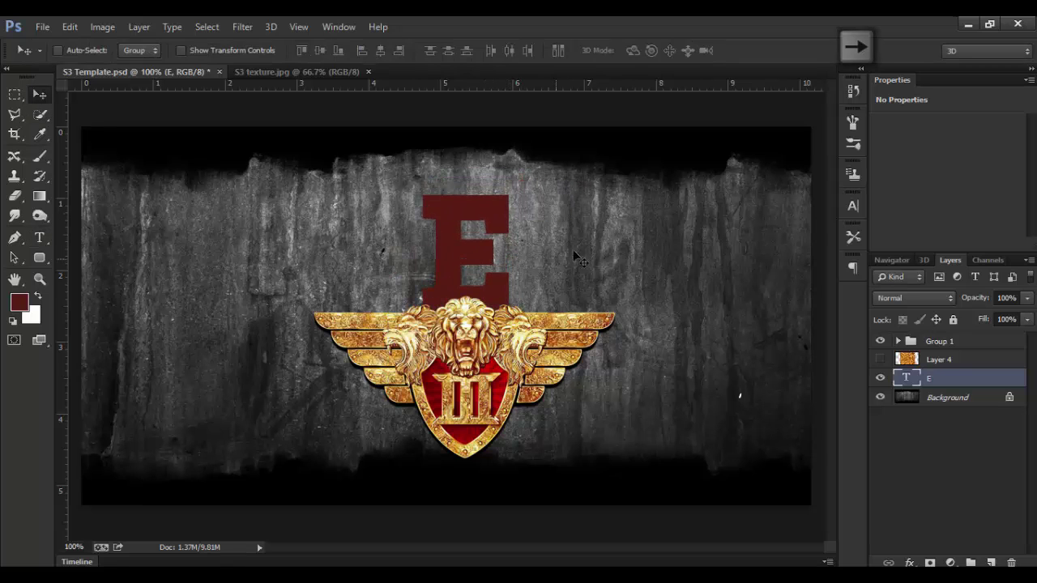
- Show the gold texture layer and clip it to the letter E with a clipping mask
left_click(880, 359)
left_click(968, 361)
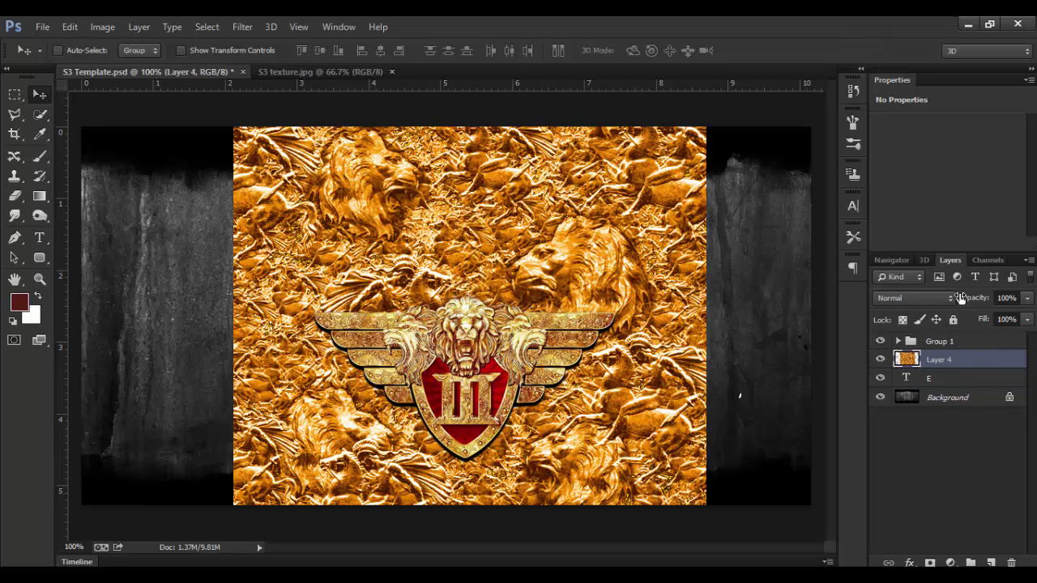
right_click(972, 360)
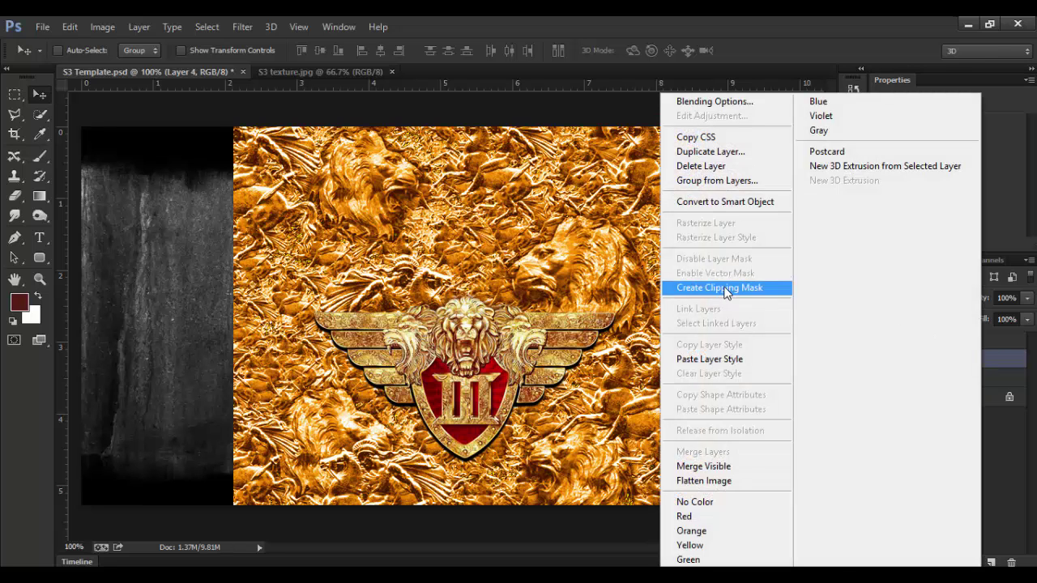
left_click(723, 288)
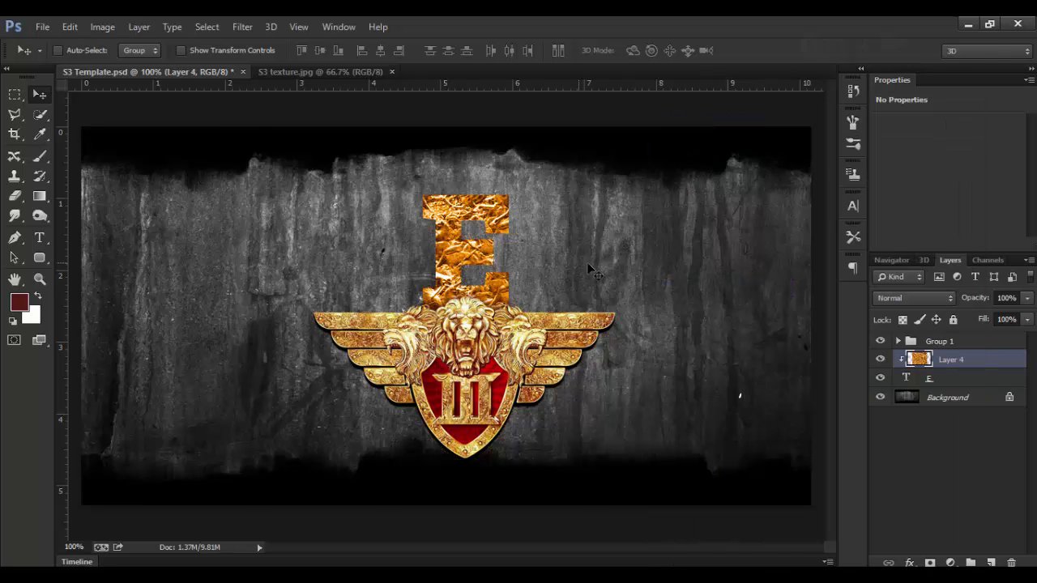
- Scale the gold texture proportionally to about 44.90% with Free Transform and position it over the letter E
key("ctrl+minus")
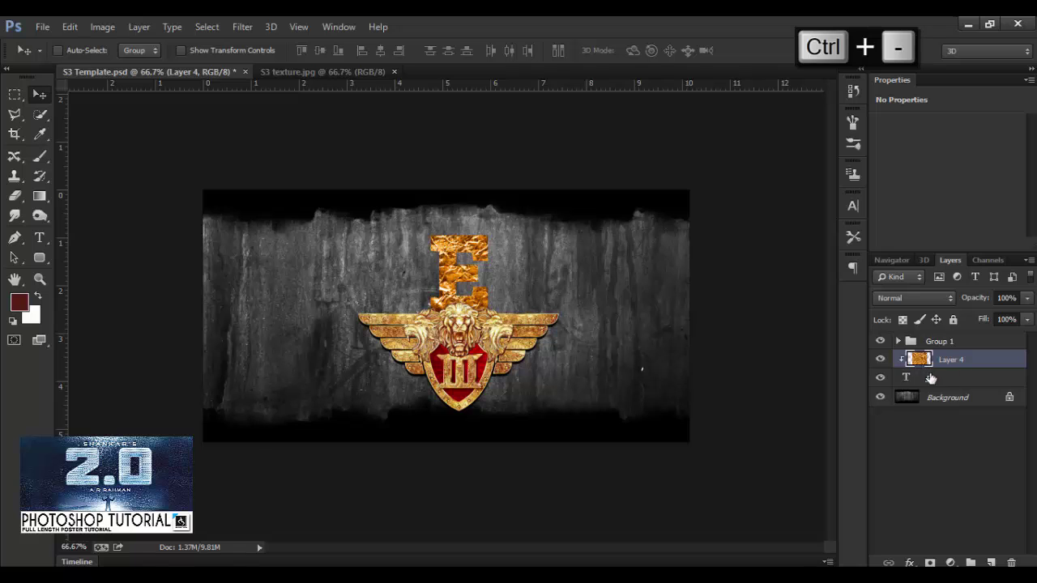
left_click(70, 27)
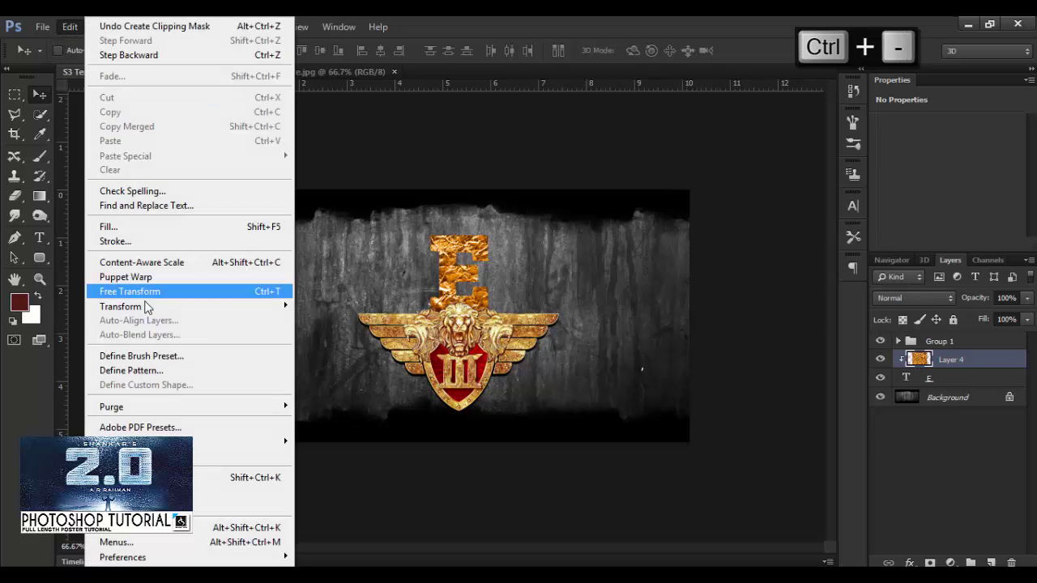
left_click(146, 290)
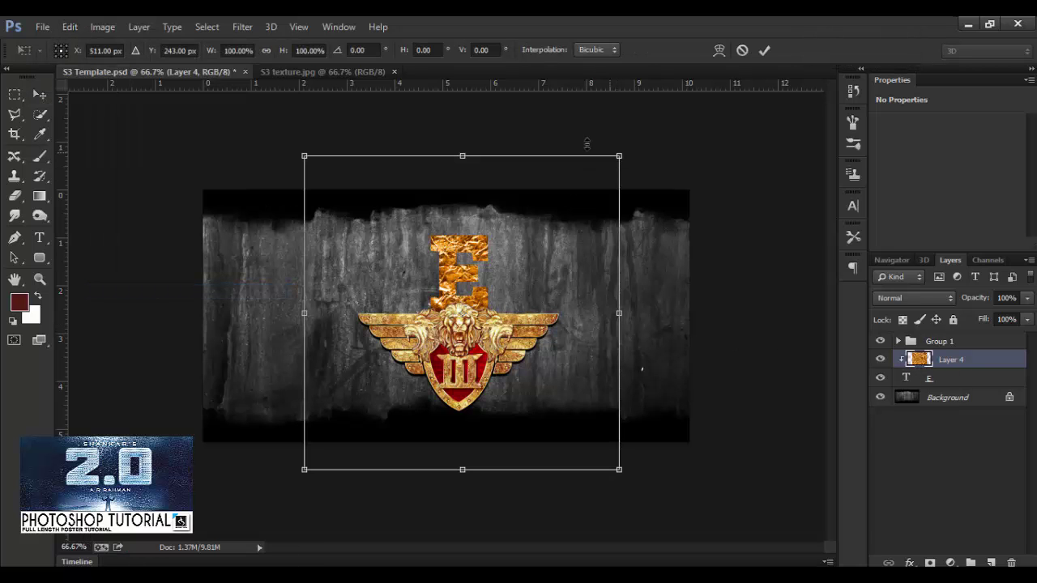
left_click(266, 51)
left_click_drag(622, 155, 445, 329)
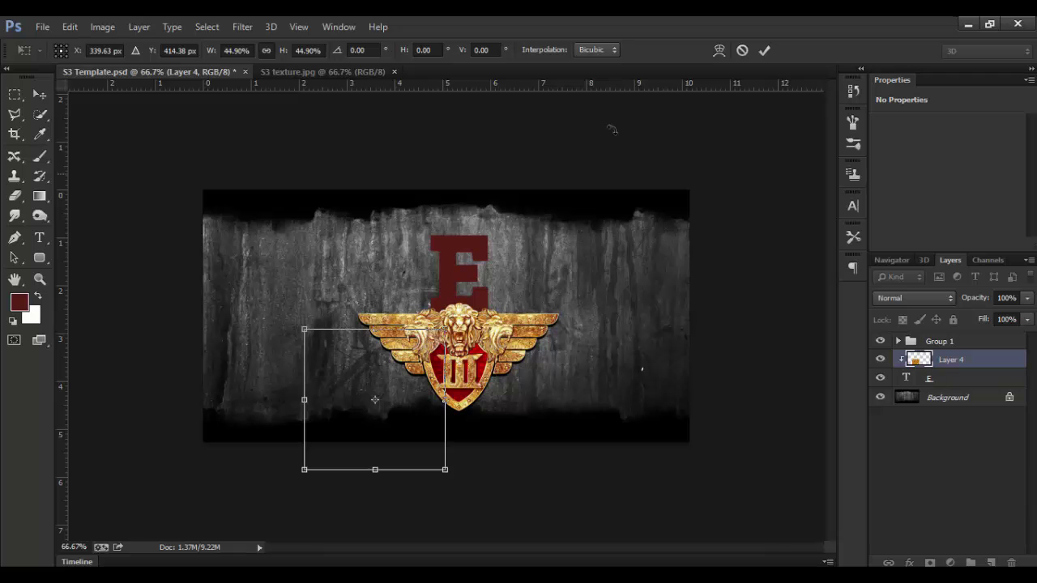
left_click_drag(444, 427, 528, 333)
key("ctrl+equal")
left_click_drag(575, 376, 559, 363)
key("Return")
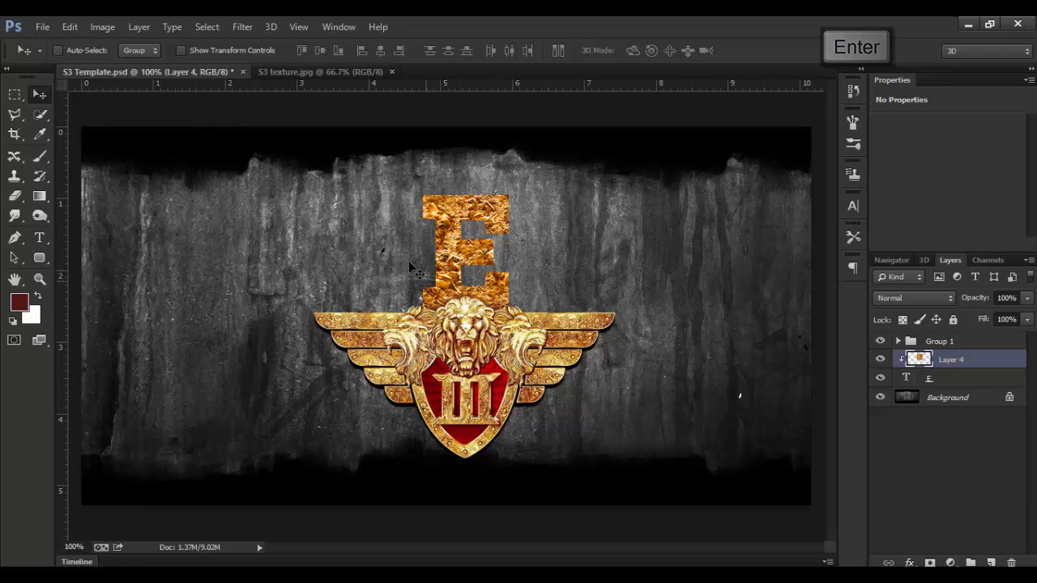
- Adjust the texture's Hue/Saturation with hue +3, saturation -12 and a slightly raised lightness
left_click(101, 27)
mouse_move(118, 67)
left_click(314, 144)
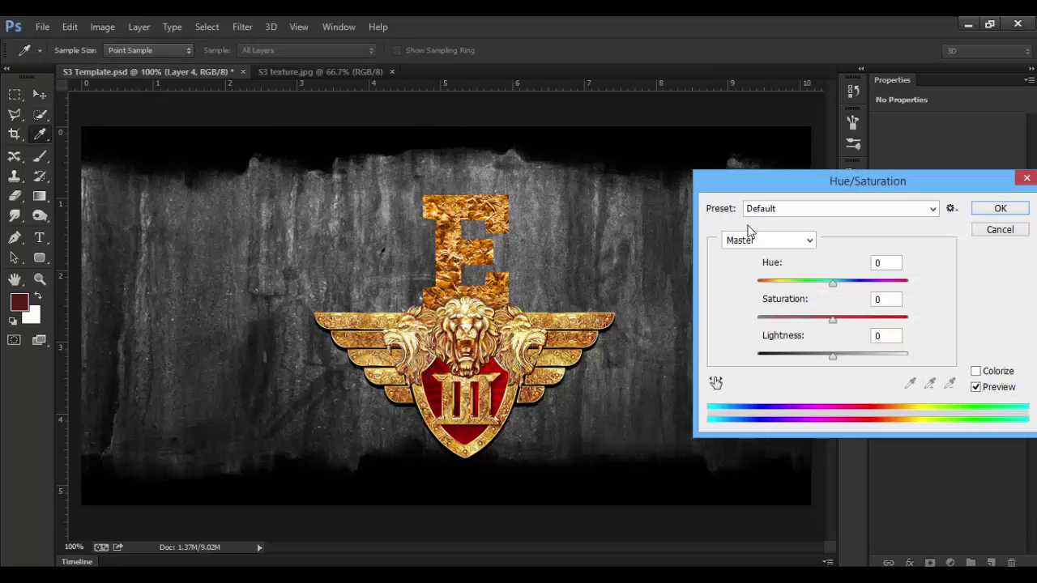
left_click_drag(835, 289, 838, 290)
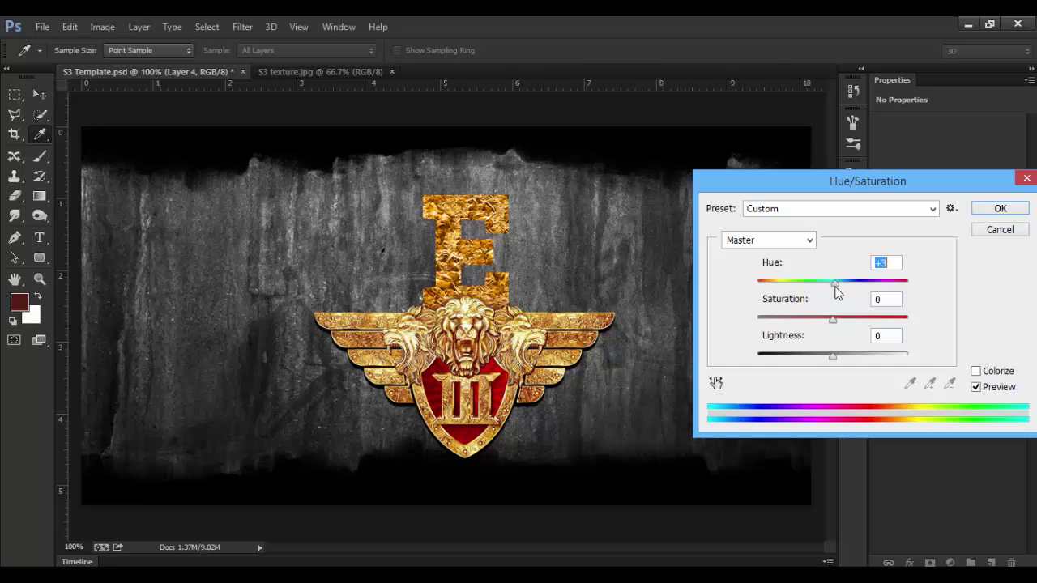
left_click_drag(835, 320, 837, 355)
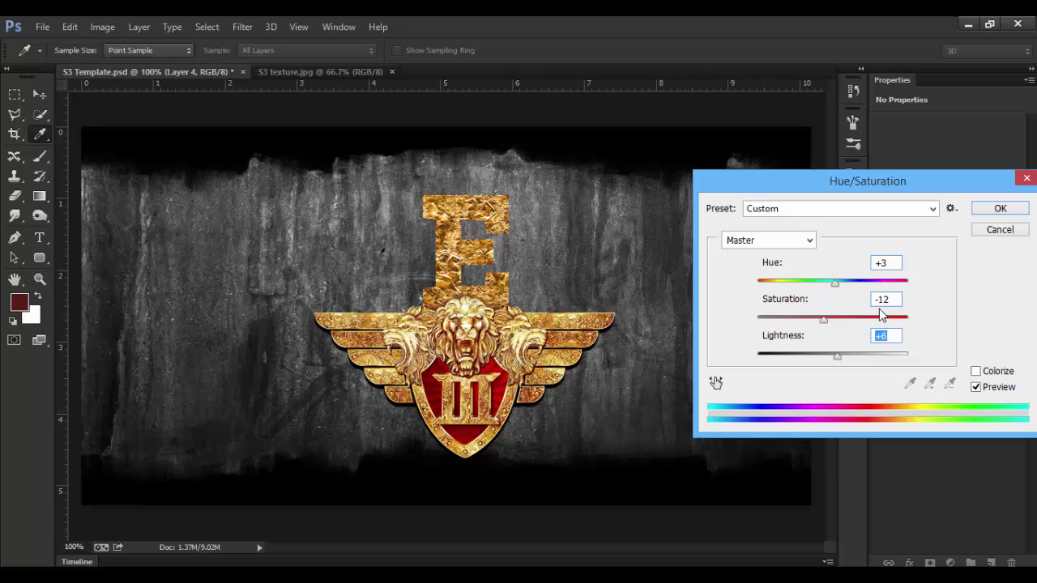
left_click_drag(838, 358, 835, 358)
left_click(1000, 209)
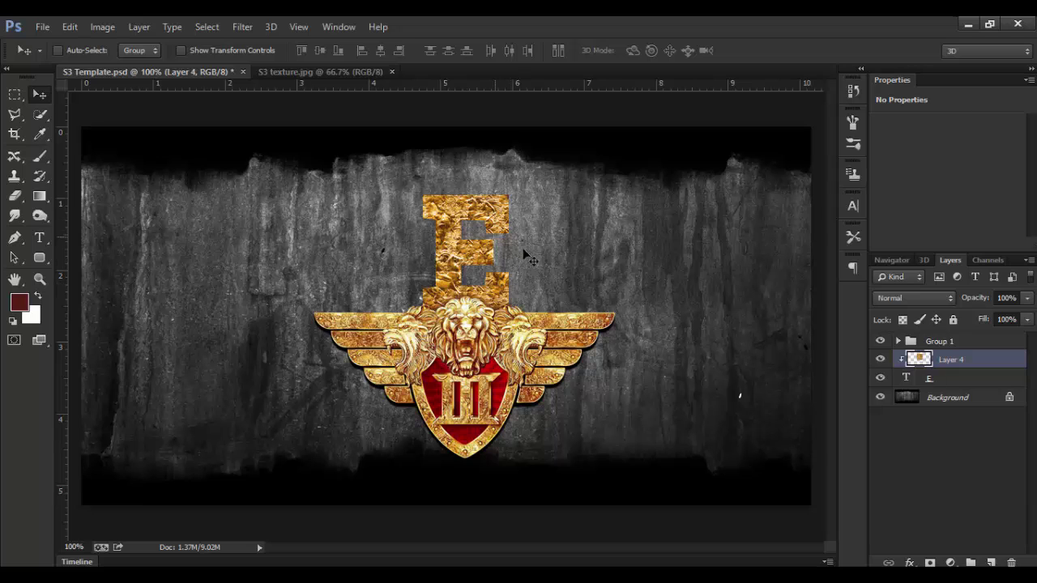
- Duplicate the E text layer as E copy
key("ctrl+equal")
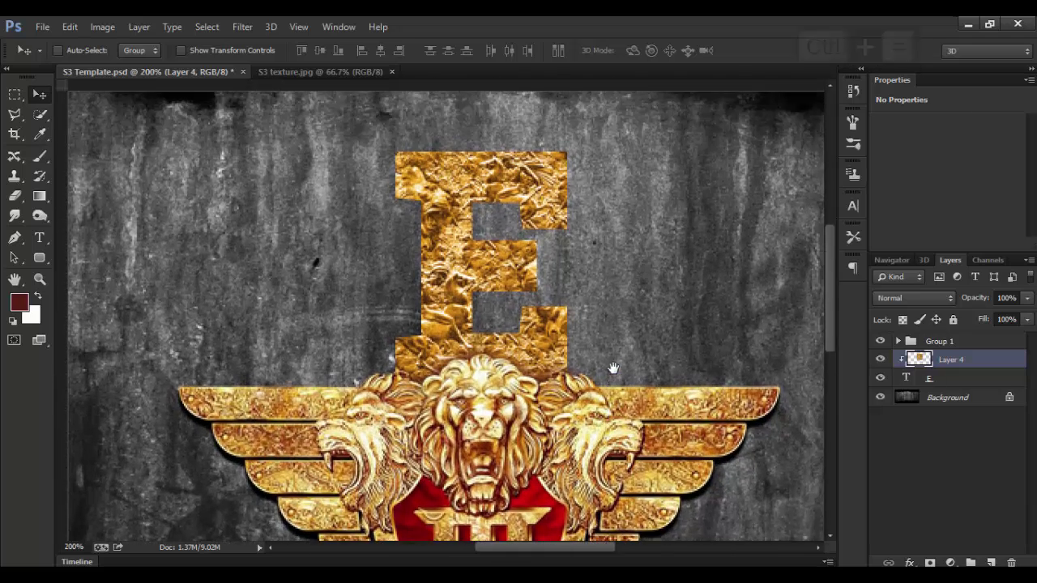
key("ctrl+0")
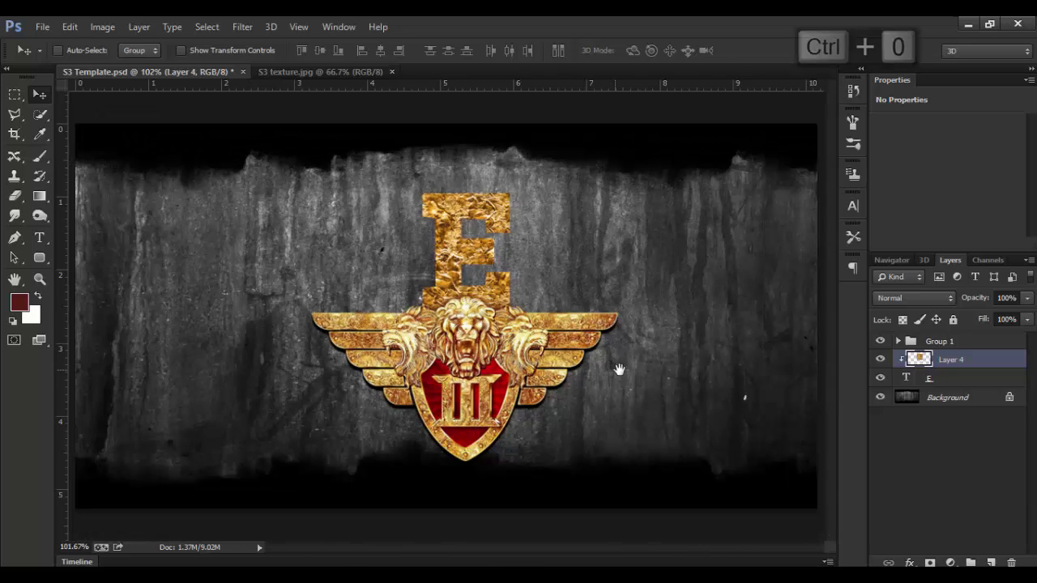
left_click(950, 383)
right_click(966, 386)
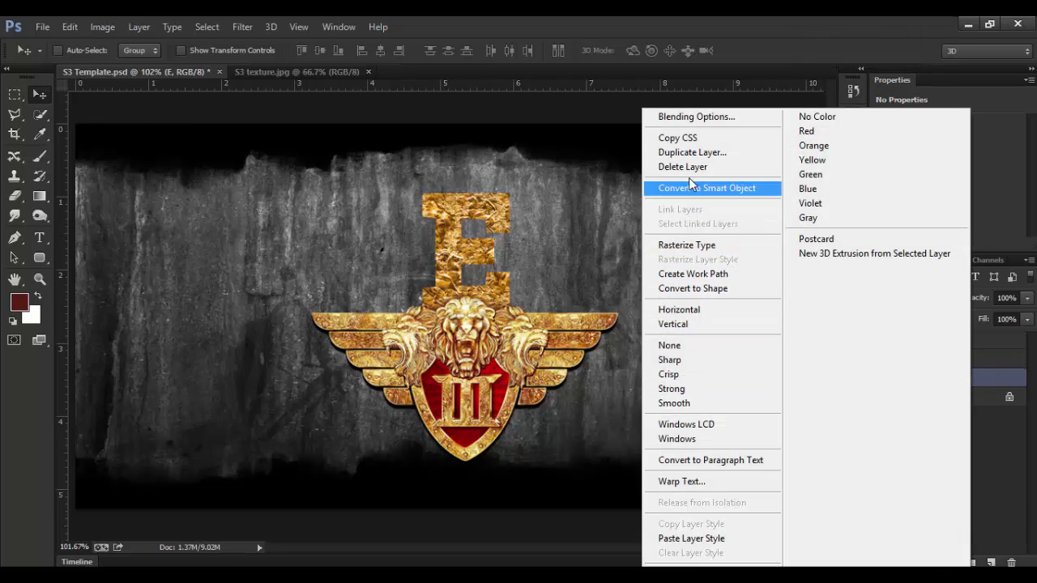
left_click(692, 153)
left_click(666, 193)
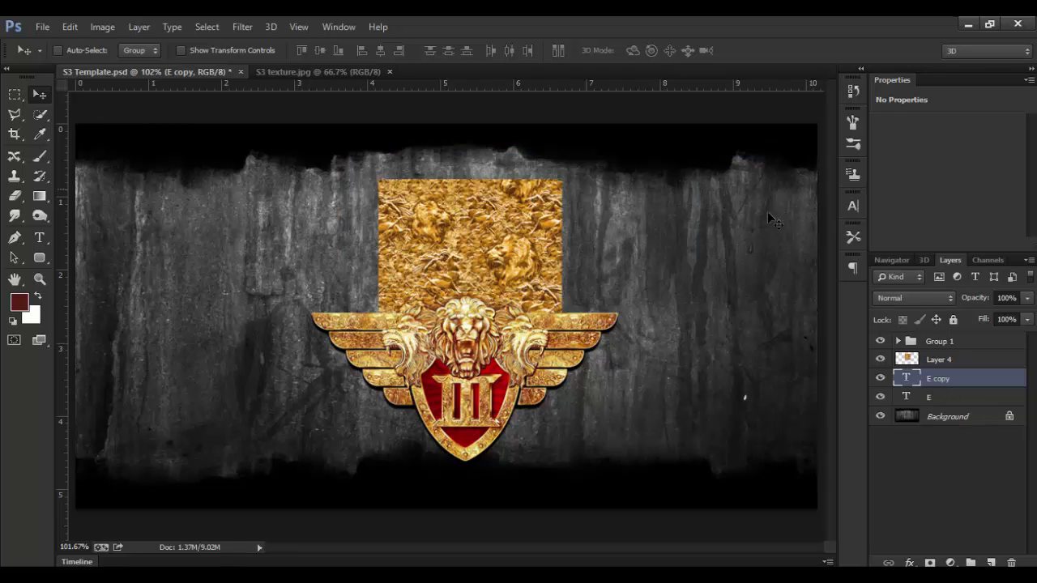
- Clip the gold texture on Layer 4 to the E copy layer with a clipping mask
left_click(964, 361)
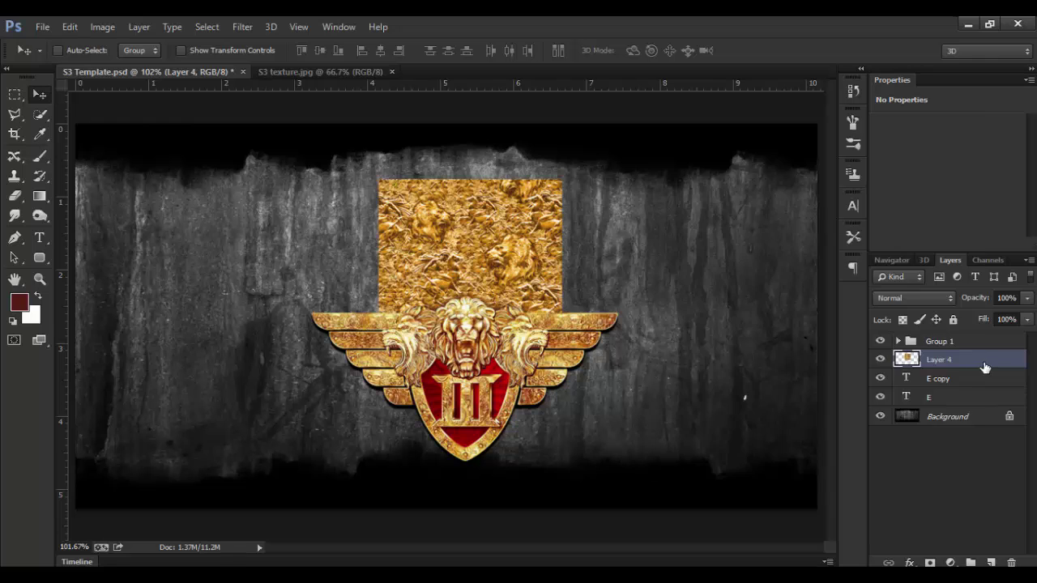
right_click(984, 367)
left_click(738, 289)
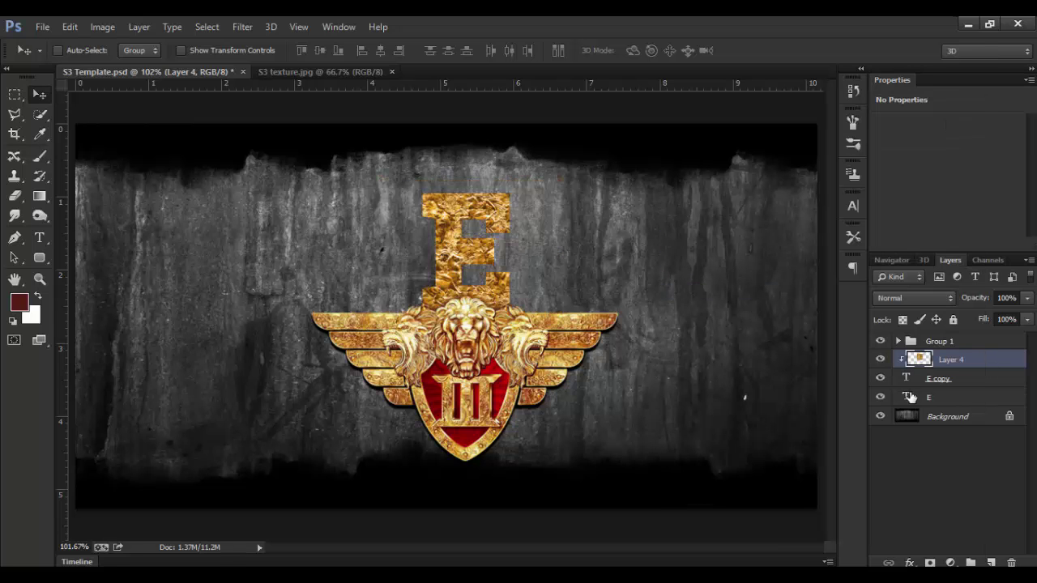
- Add a Color Overlay in a slightly darker red at 100% opacity to the lower E text layer
left_click(940, 401)
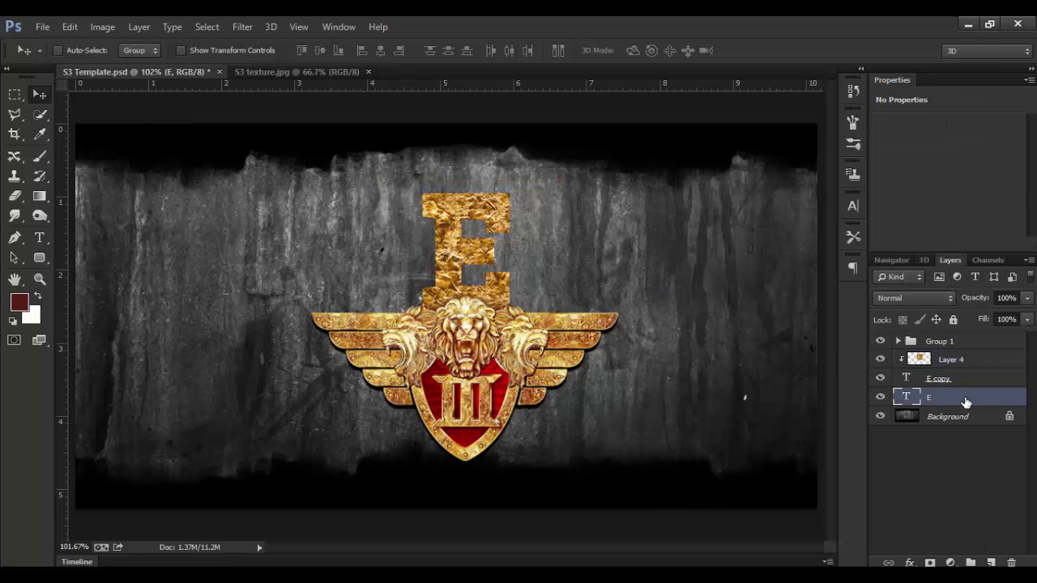
double_click(1000, 401)
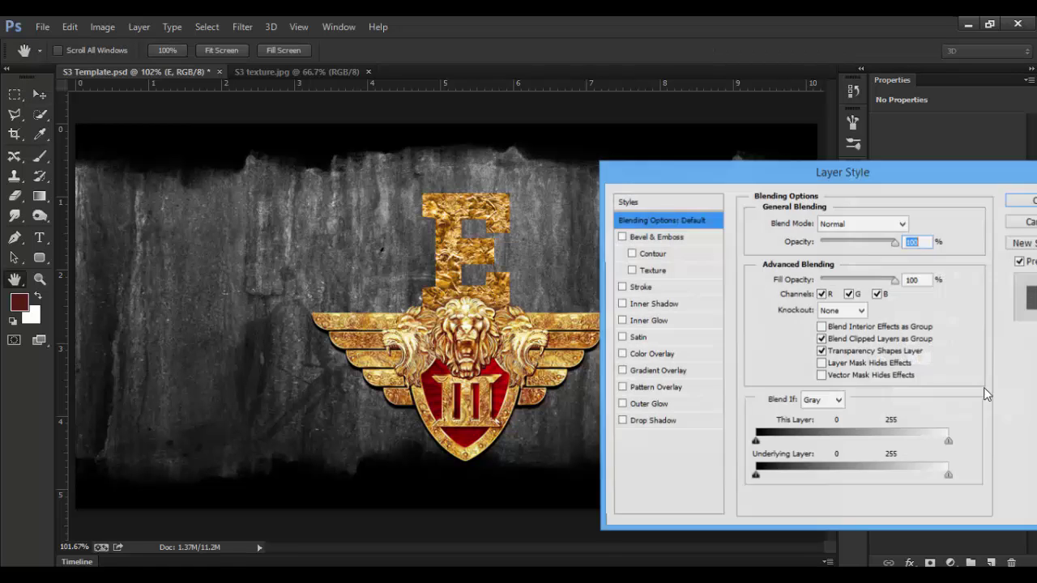
left_click_drag(753, 174, 716, 125)
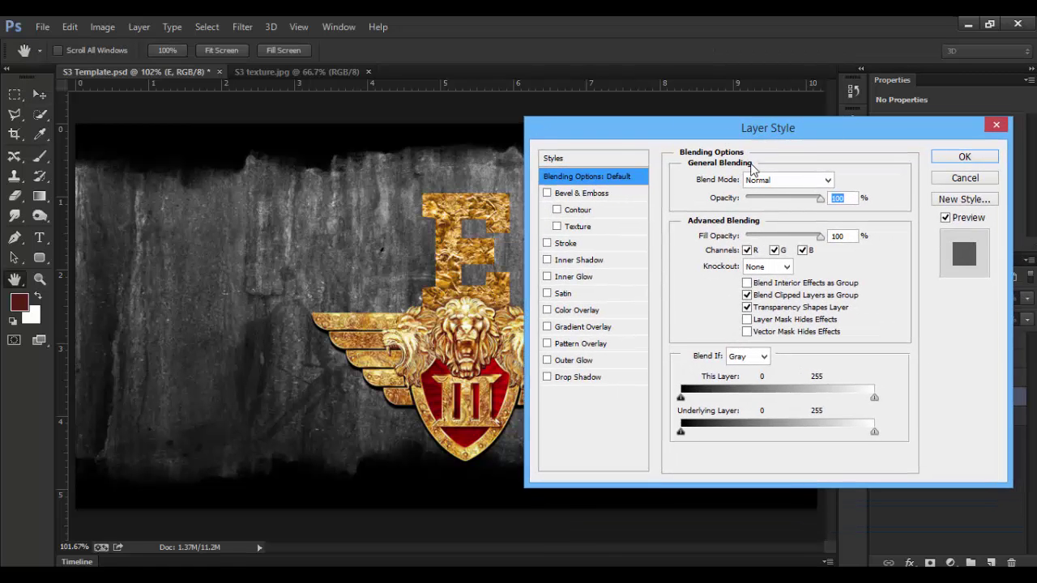
left_click(581, 314)
left_click(839, 180)
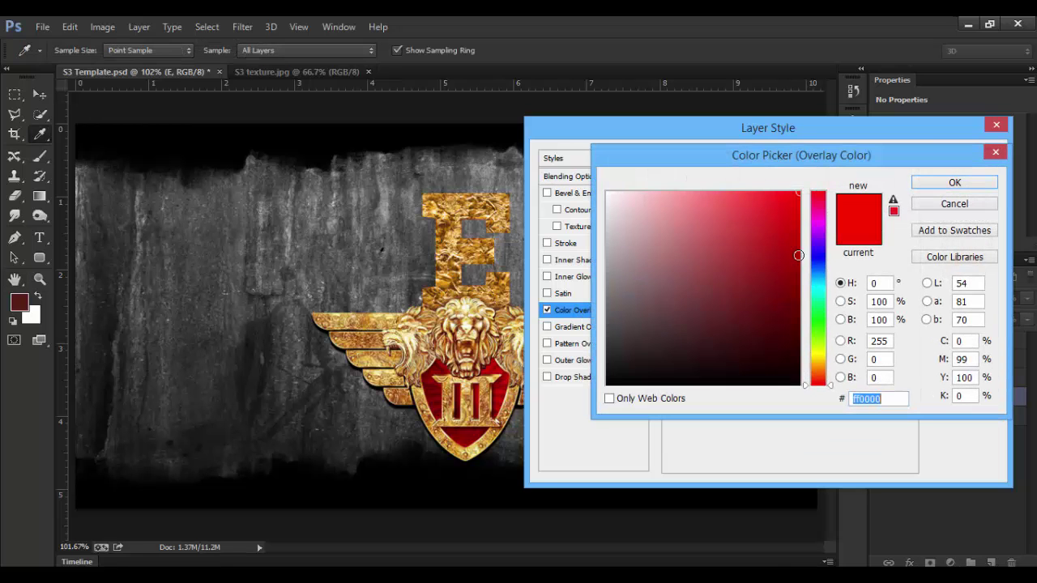
left_click(929, 186)
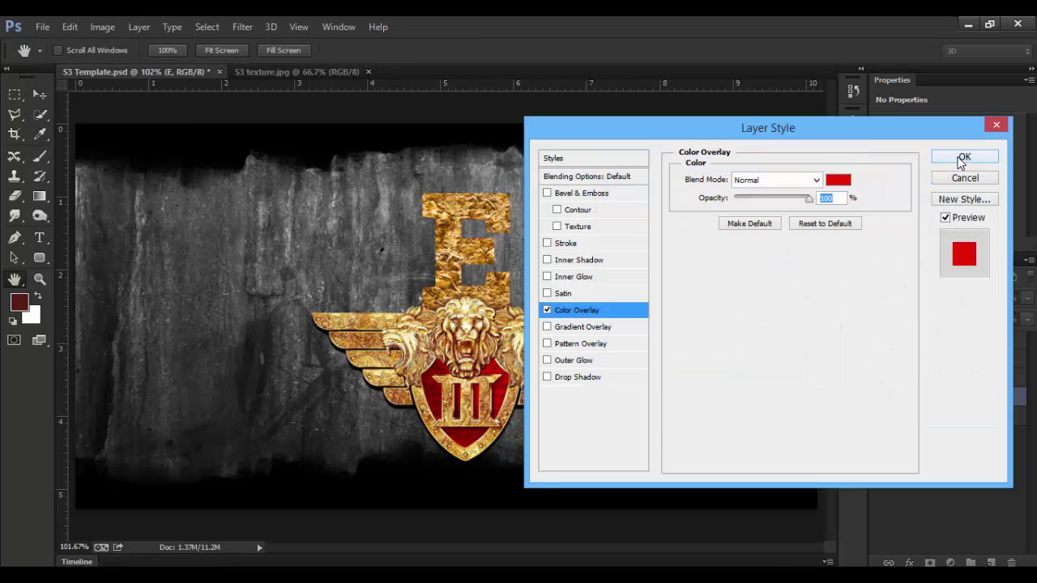
left_click(943, 164)
- Offset the red E a few pixels down and to the right behind the gold E as an extruded side
left_click_drag(523, 284, 538, 289)
key("Down")
key("Down")
key("Right")
key("Right")
key("Left")
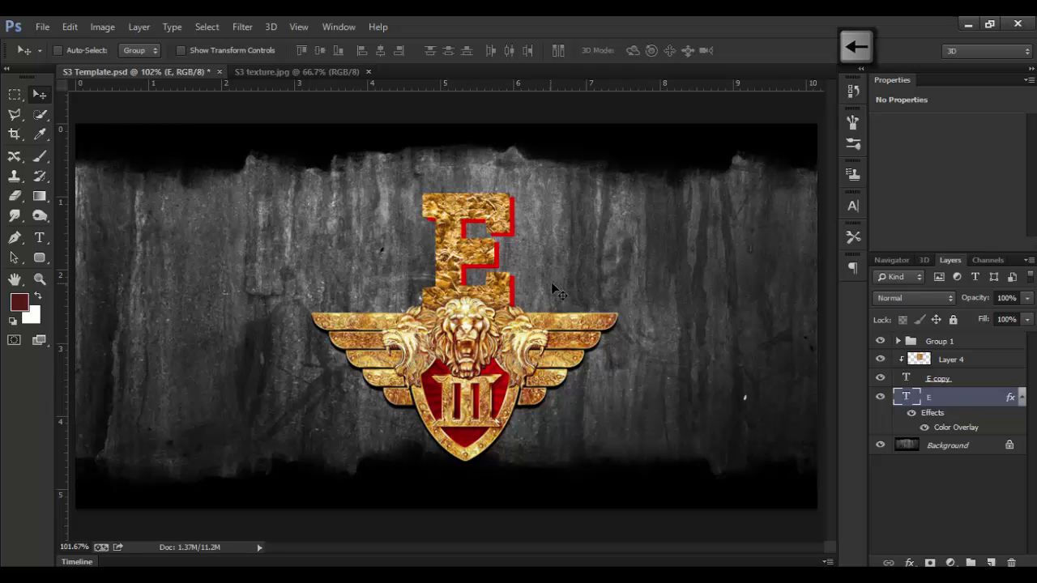
key("Right")
- Rasterize the red E text layer and merge it with a new blank layer to bake in its overlay
key("ctrl+equal")
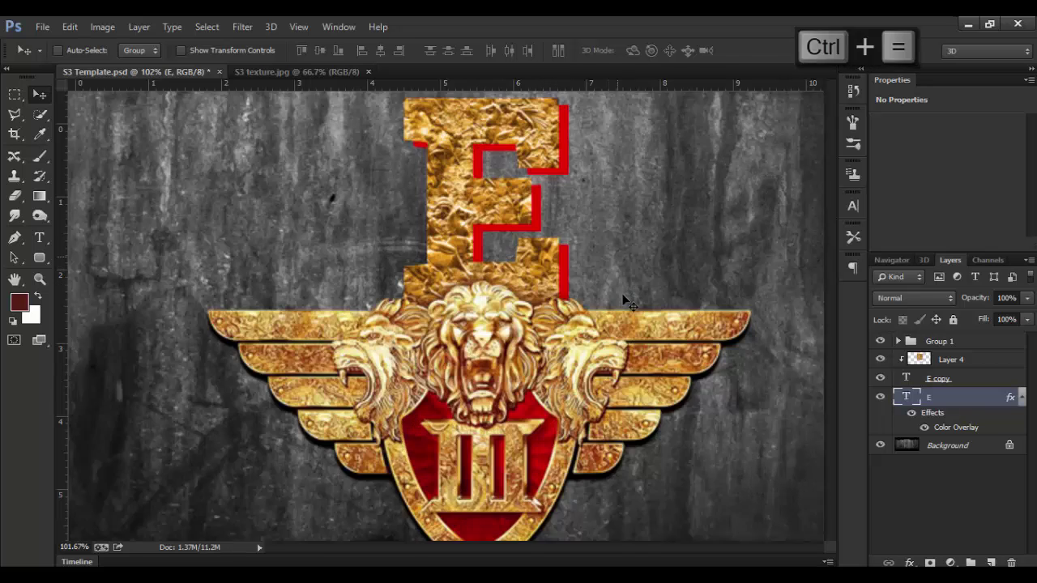
key("ctrl+space")
left_click(627, 301)
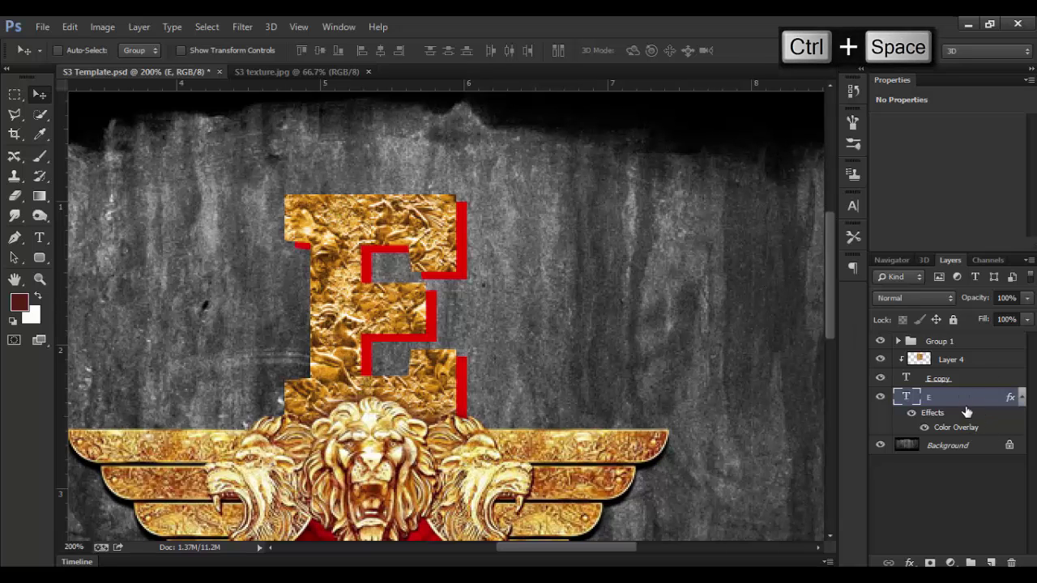
right_click(985, 405)
left_click(721, 250)
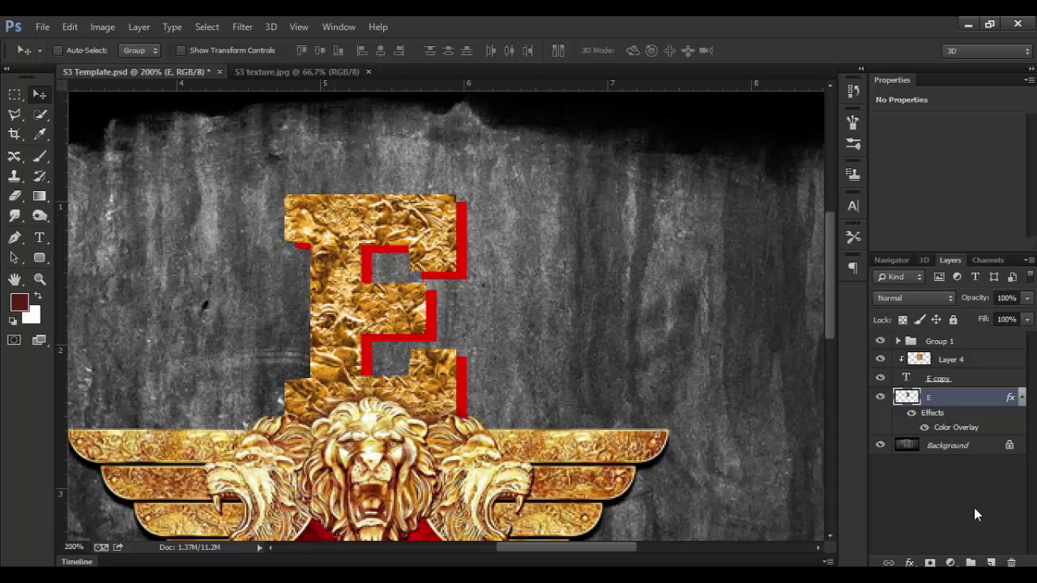
left_click(991, 562)
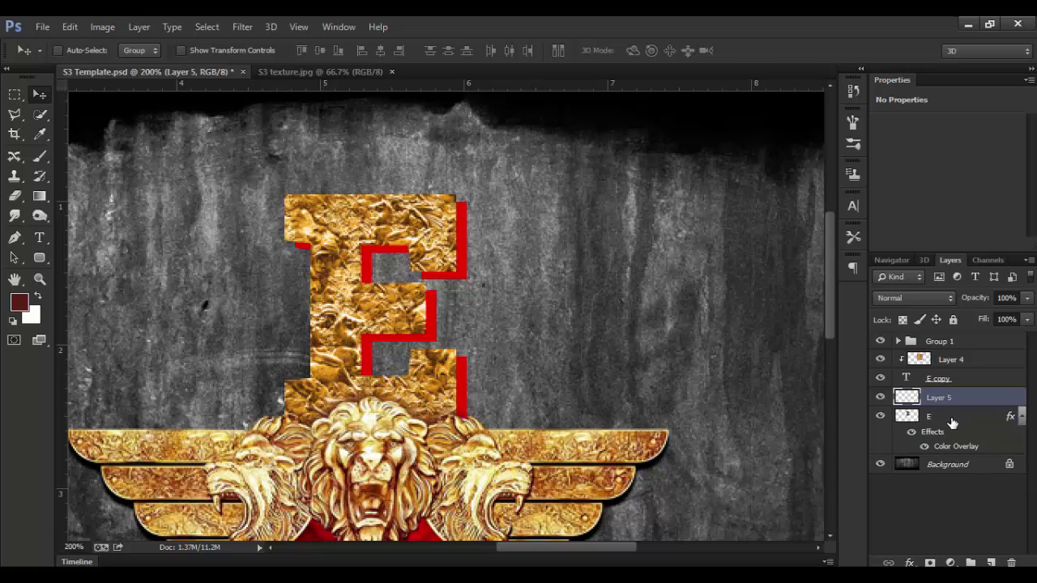
left_click(955, 424, "shift")
right_click(954, 418)
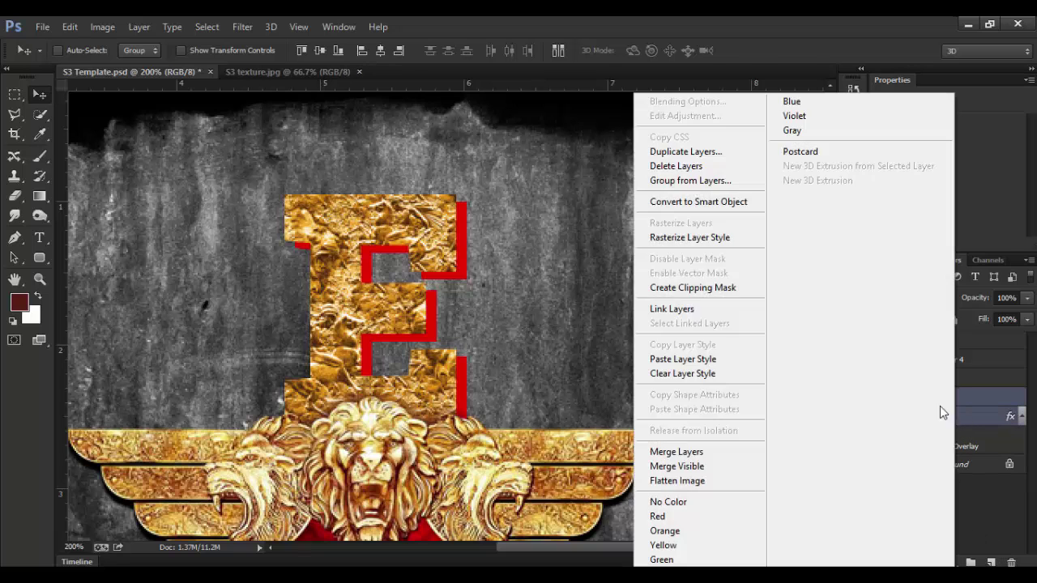
left_click(682, 453)
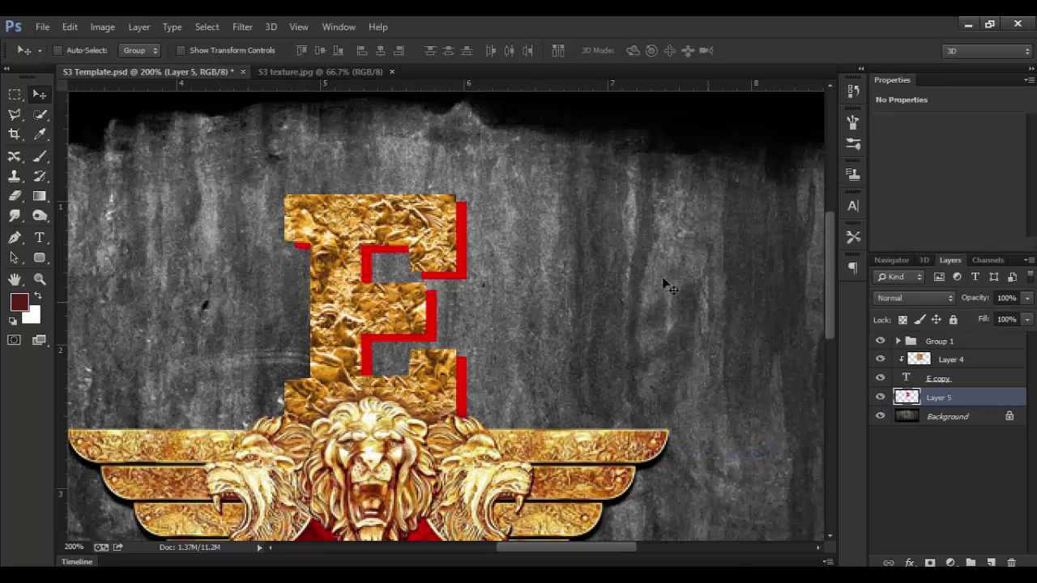
- Choose the Brush tool and set the foreground colour to the red sampled from the letter's offset edge
left_click(39, 157)
key("ctrl+equal")
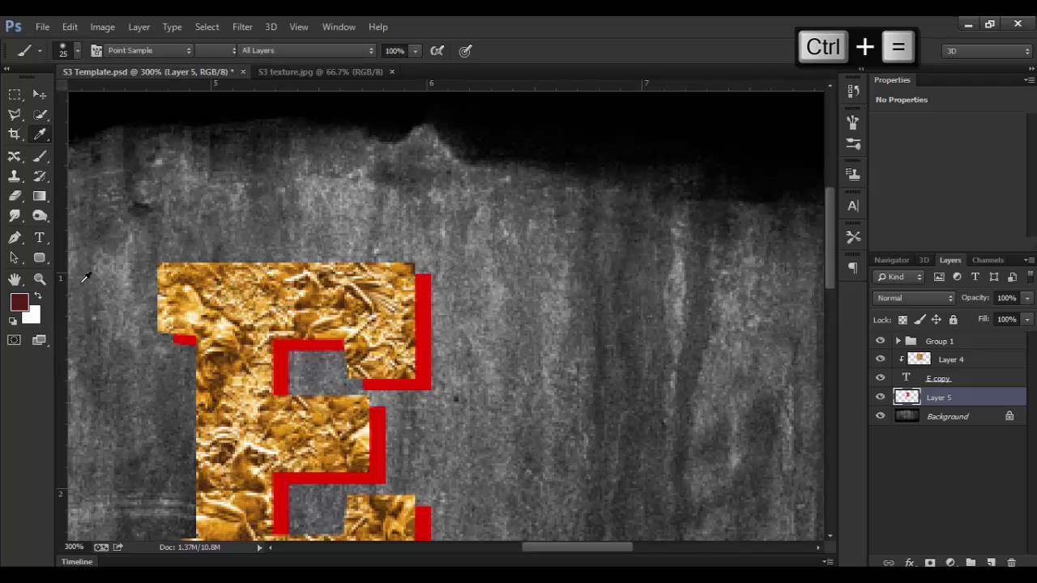
left_click(19, 303)
left_click(423, 302)
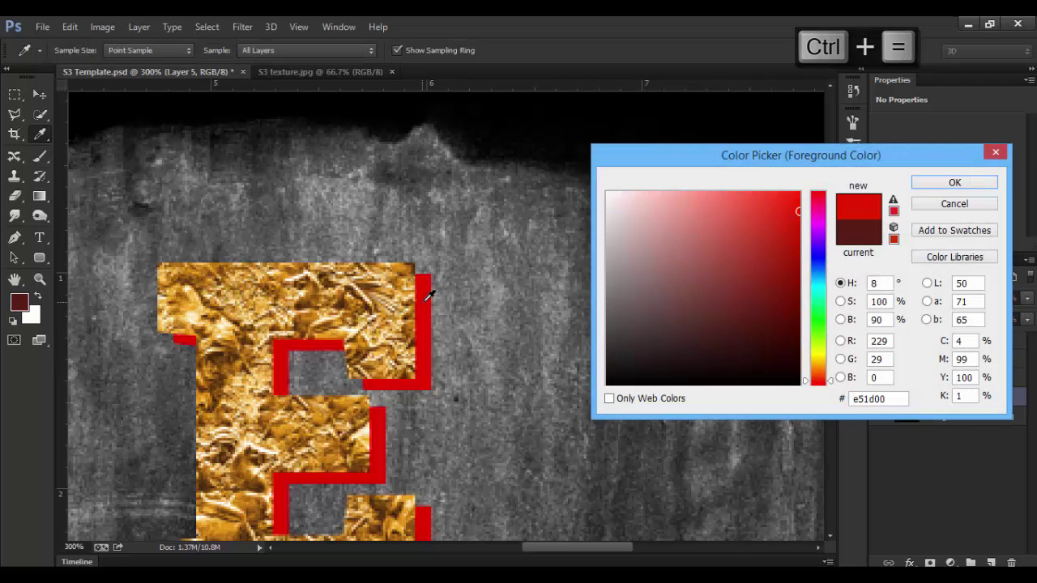
left_click(944, 183)
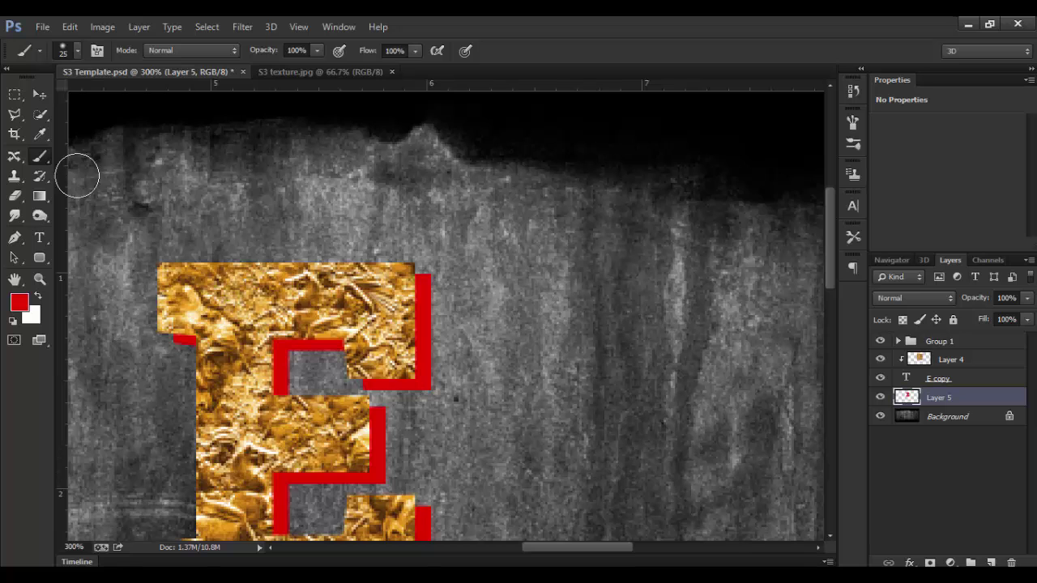
- Paint red with a 2 px brush to bevel the gaps between the gold E's corners and its red offset
key("ctrl+equal")
key("bracketleft")
key("bracketleft")
key("bracketleft")
key("bracketleft")
key("bracketleft")
key("bracketleft")
key("bracketleft")
key("bracketleft")
key("bracketleft")
key("bracketleft")
key("bracketleft")
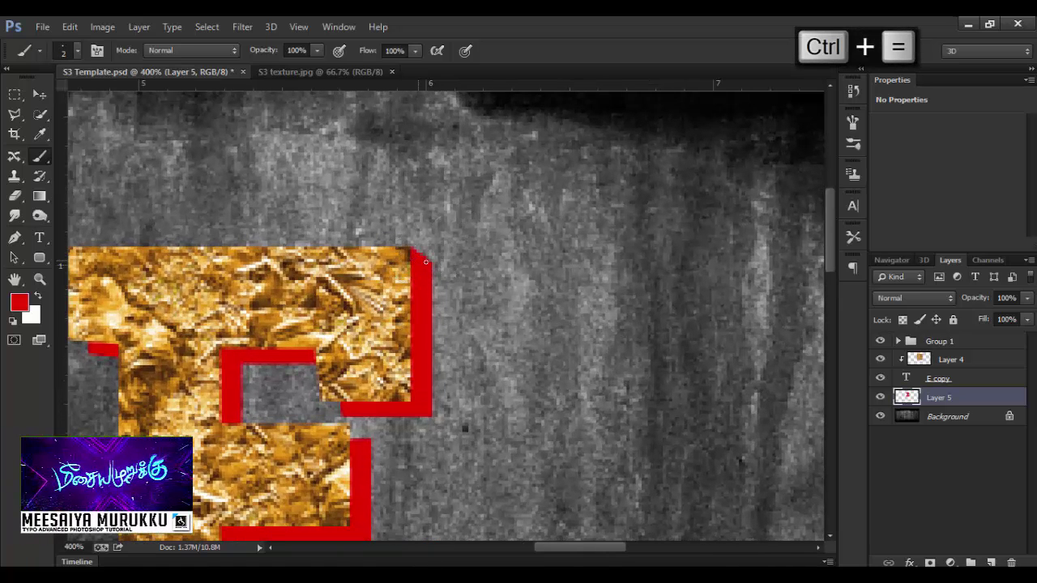
left_click_drag(340, 227, 454, 312)
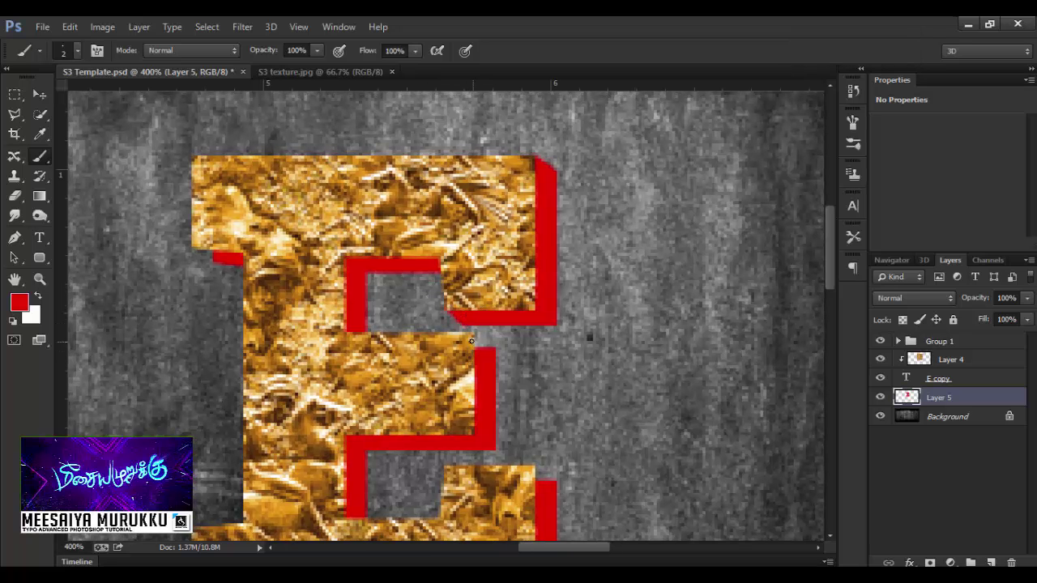
left_click_drag(339, 288, 320, 8)
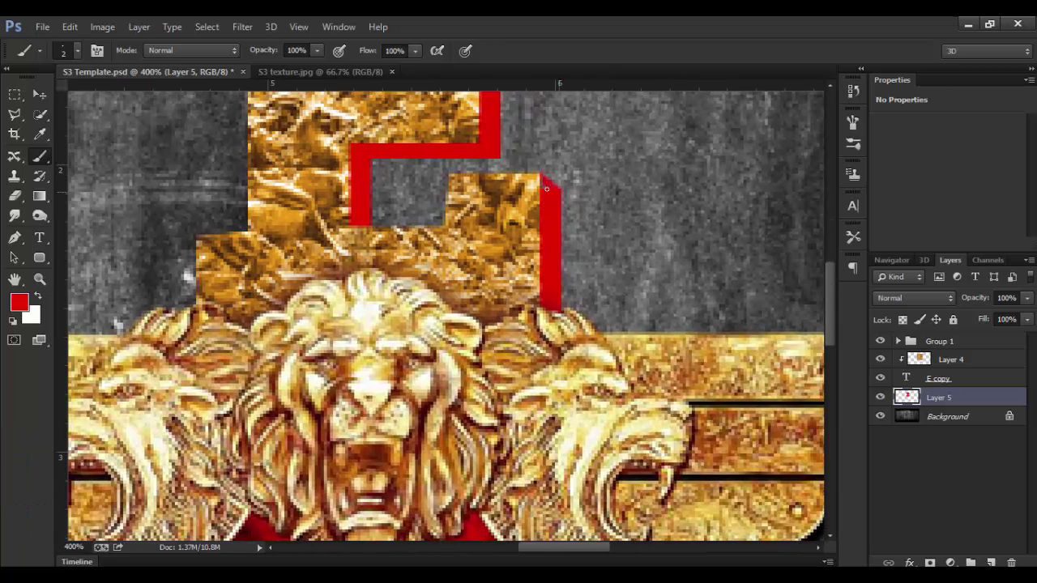
- Create a new layer above the red E layer and clip it to that layer
key("ctrl+0")
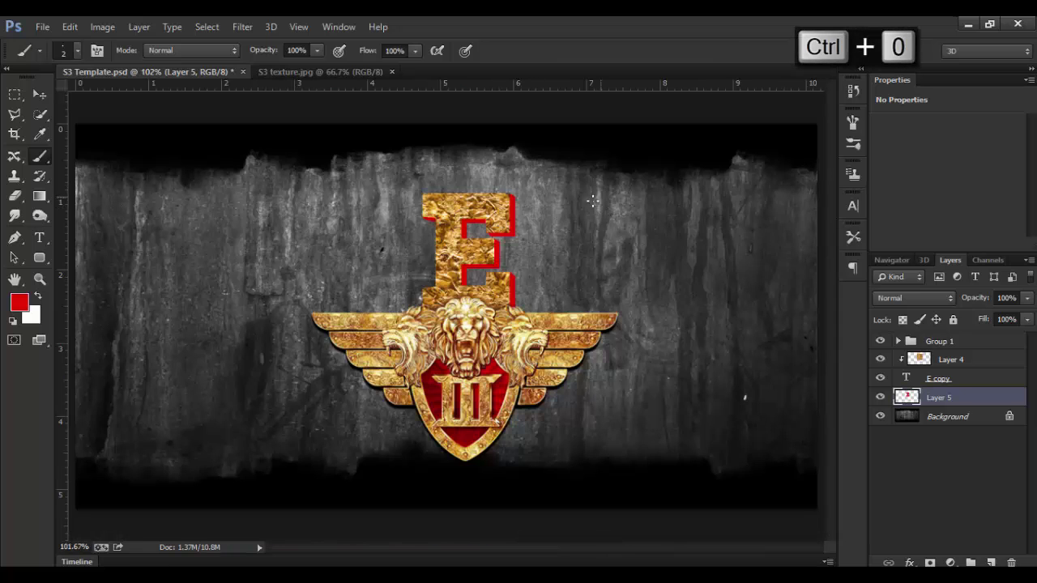
left_click(993, 562)
right_click(974, 387)
left_click(733, 288)
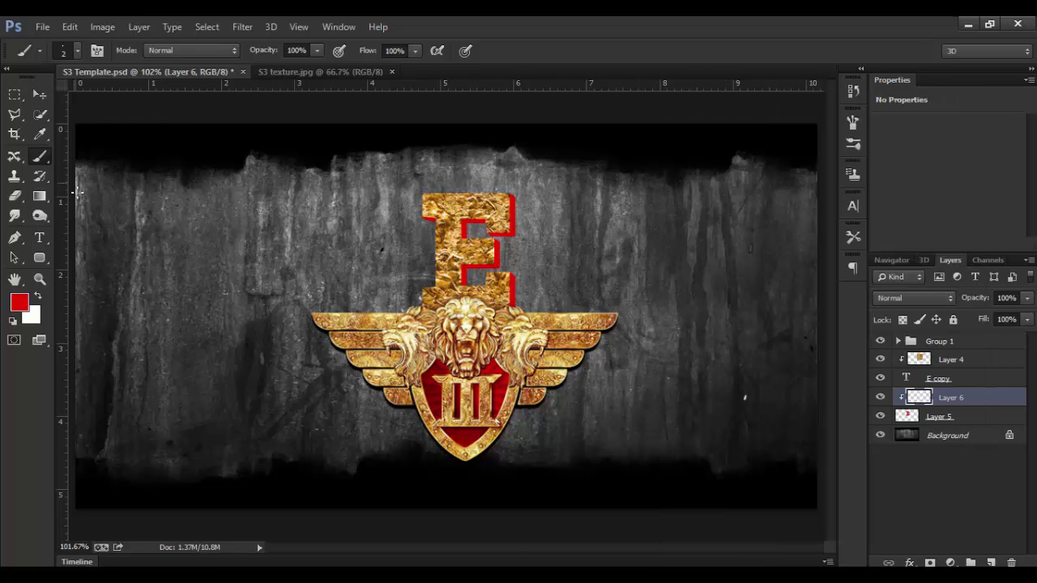
- Set the foreground colour to a very dark red
key("ctrl+equal")
left_click(20, 302)
key("ctrl+minus")
left_click(799, 338)
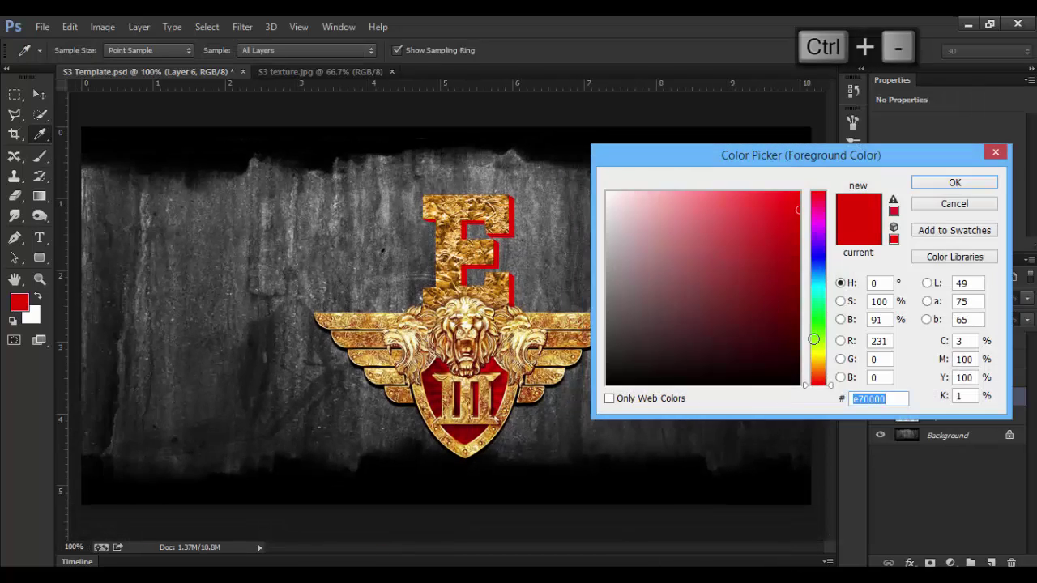
left_click(941, 184)
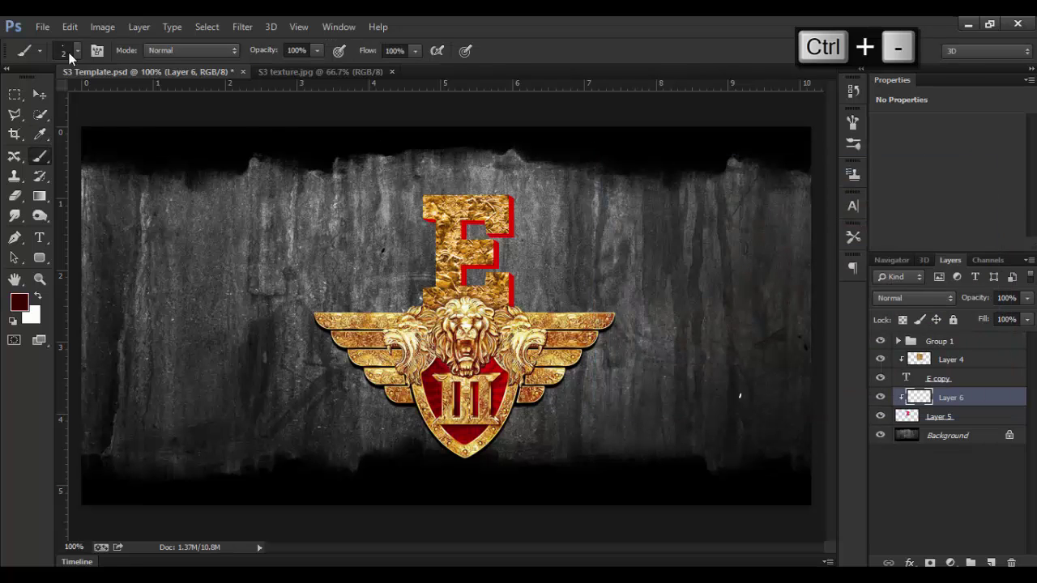
- Configure the soft brush to 30 px at 6% opacity, undoing the trial stroke
left_click(77, 51)
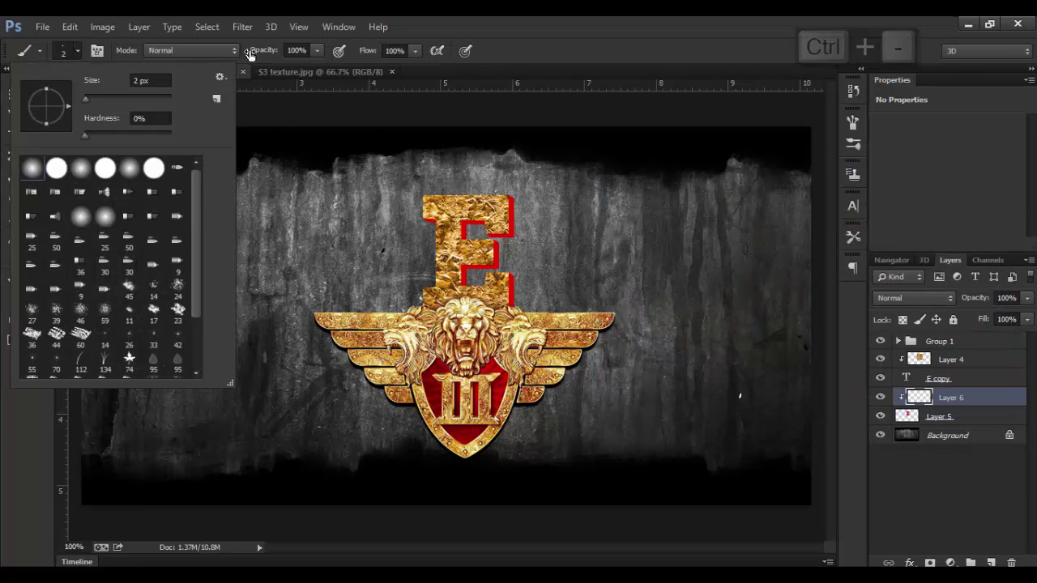
key("6")
key("4")
key("1")
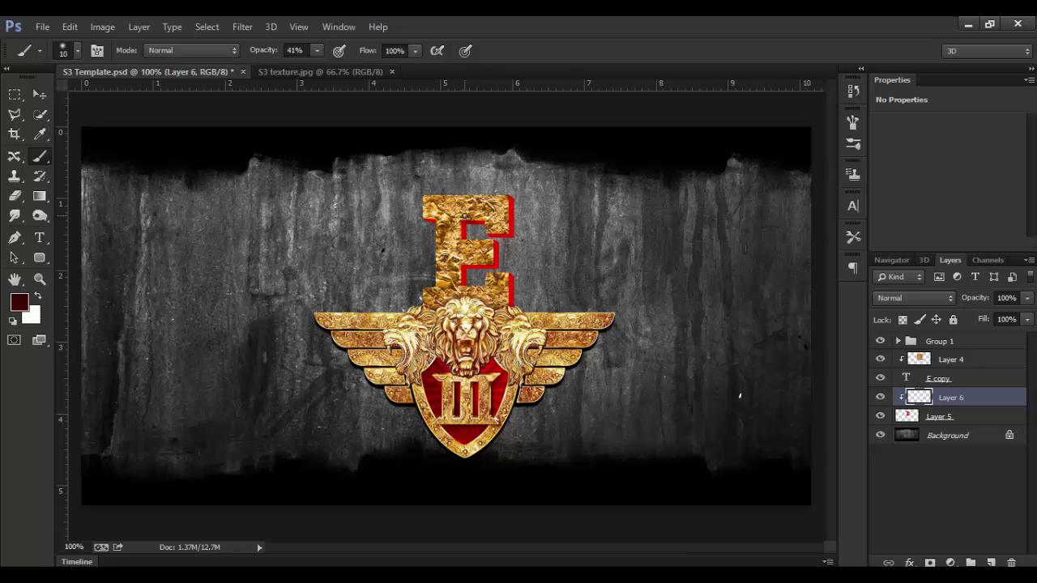
key("bracketright")
key("bracketright")
key("ctrl+z")
left_click(256, 51)
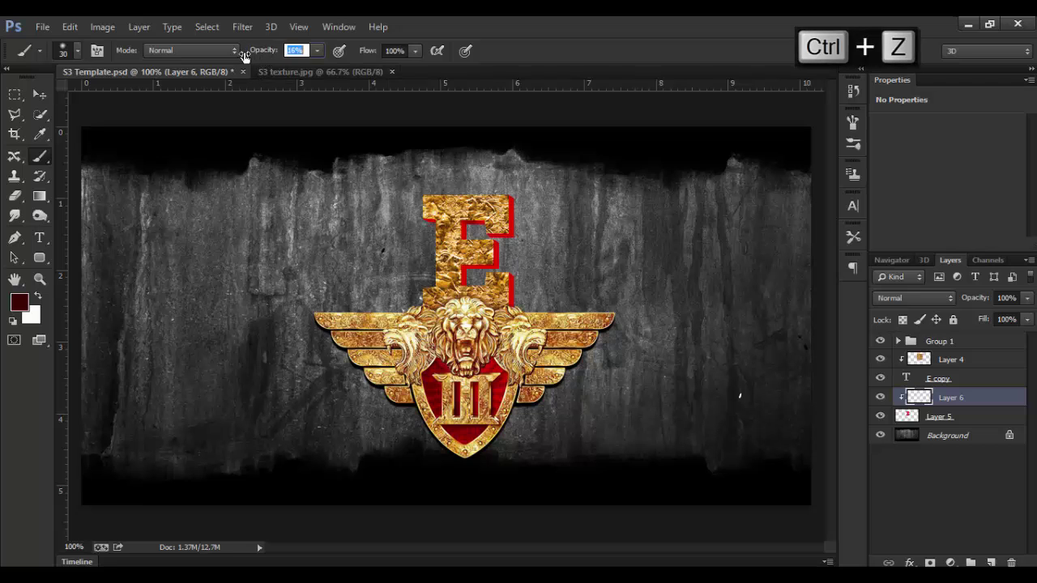
type("6")
key("Return")
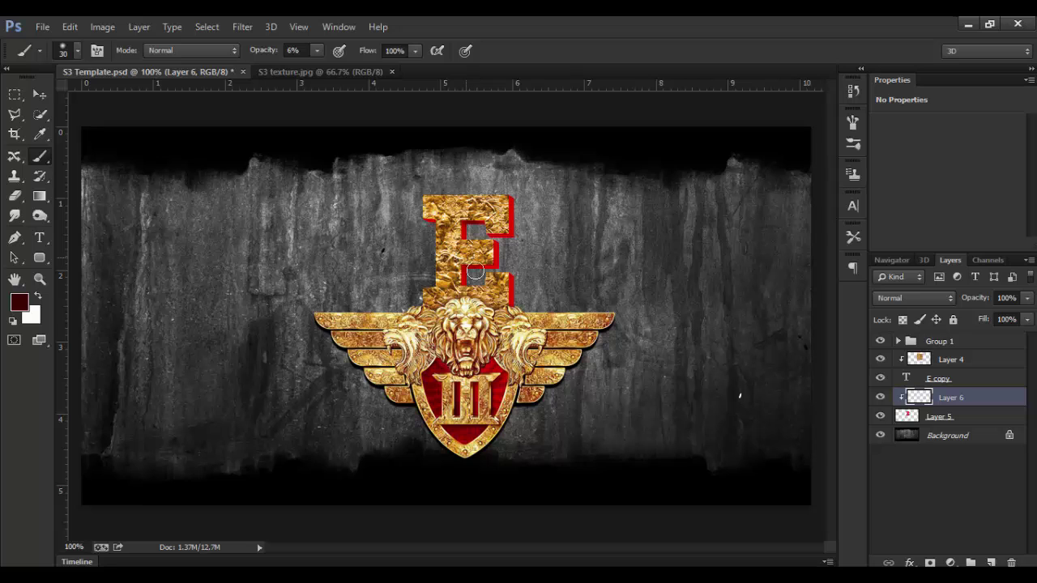
- Shade the E's red extruded sides on Layer 6 with soft dark red strokes at 6% opacity, varying the brush size
key("bracketright")
key("bracketright")
key("bracketright")
key("bracketright")
key("bracketright")
key("bracketleft")
key("bracketleft")
key("bracketleft")
key("bracketleft")
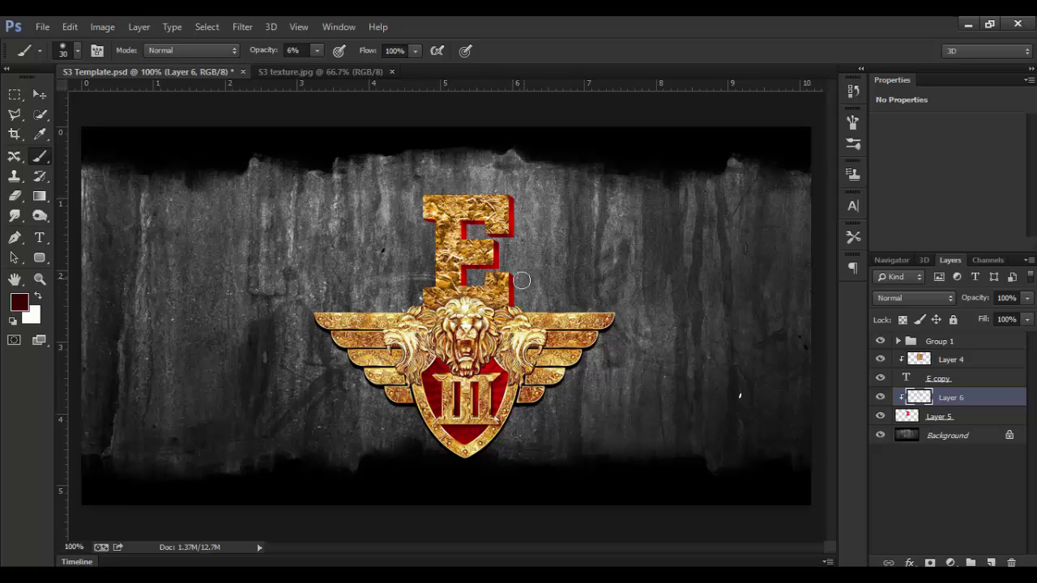
- Add a drop shadow to the red E layer with global light off, 120° angle, 2 px size and about 50% opacity
left_click(994, 418)
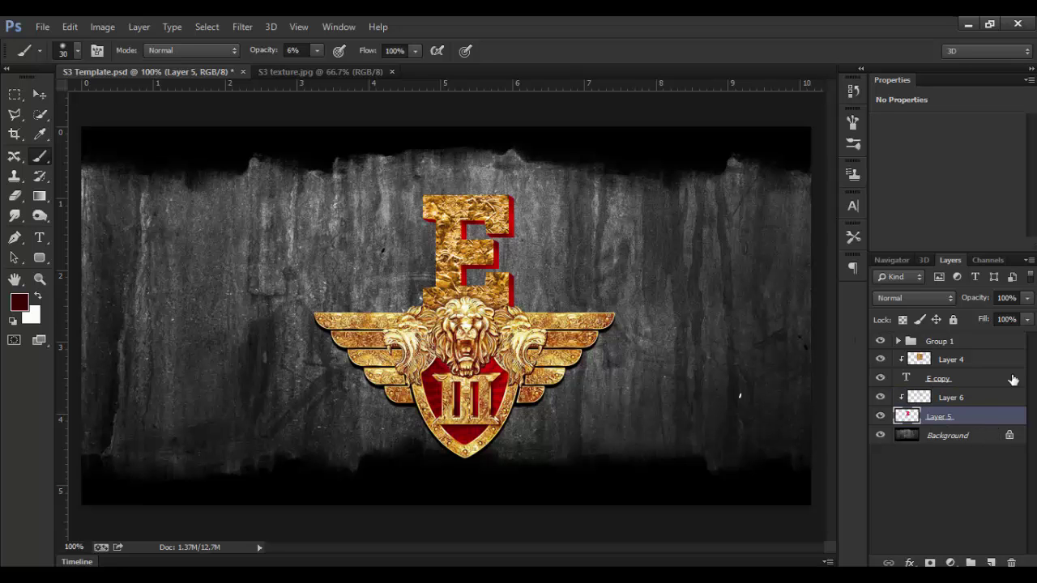
right_click(1003, 422)
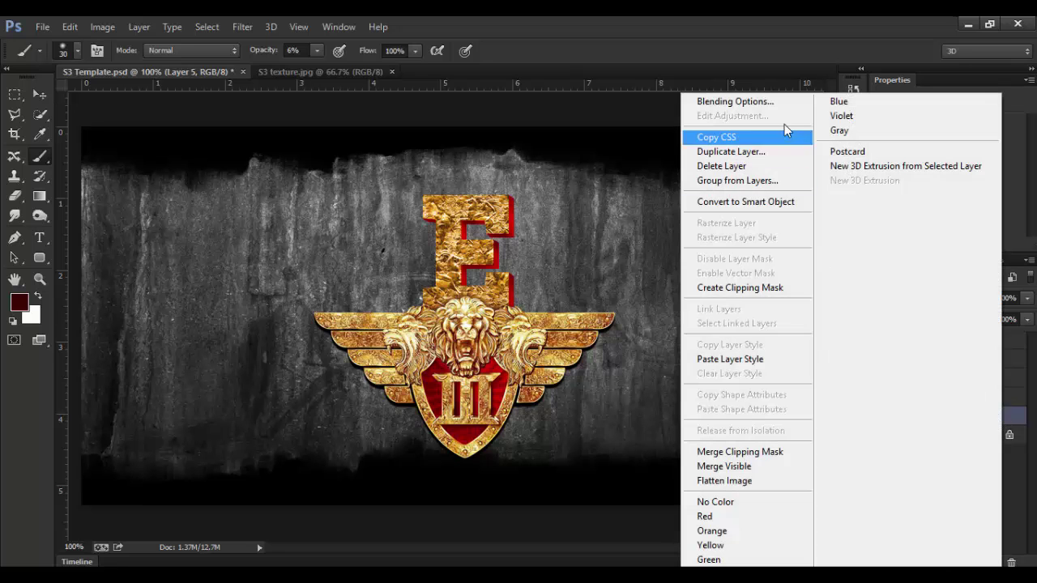
left_click(776, 99)
left_click(582, 373)
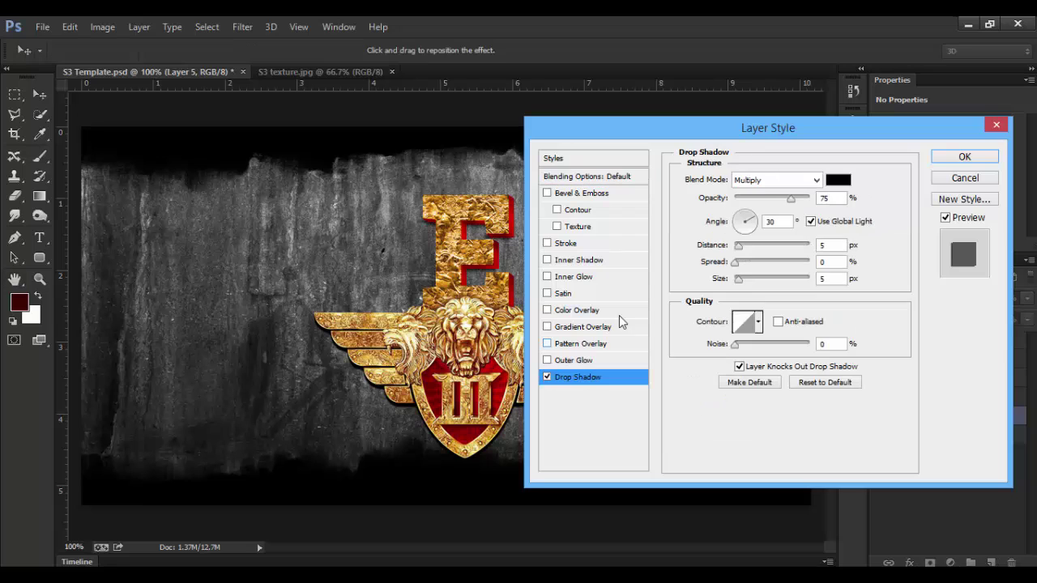
left_click_drag(716, 141, 794, 148)
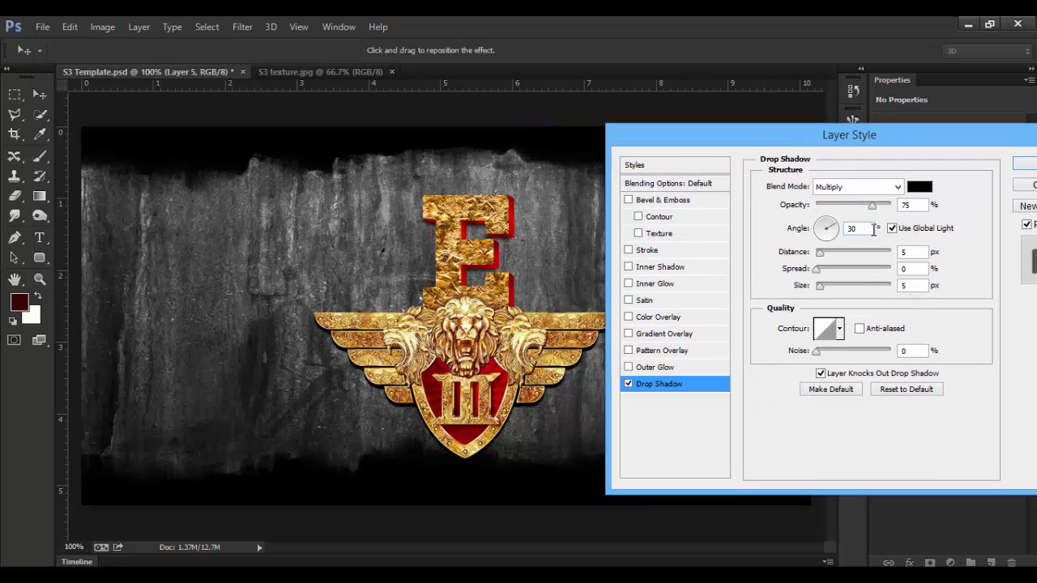
left_click(893, 229)
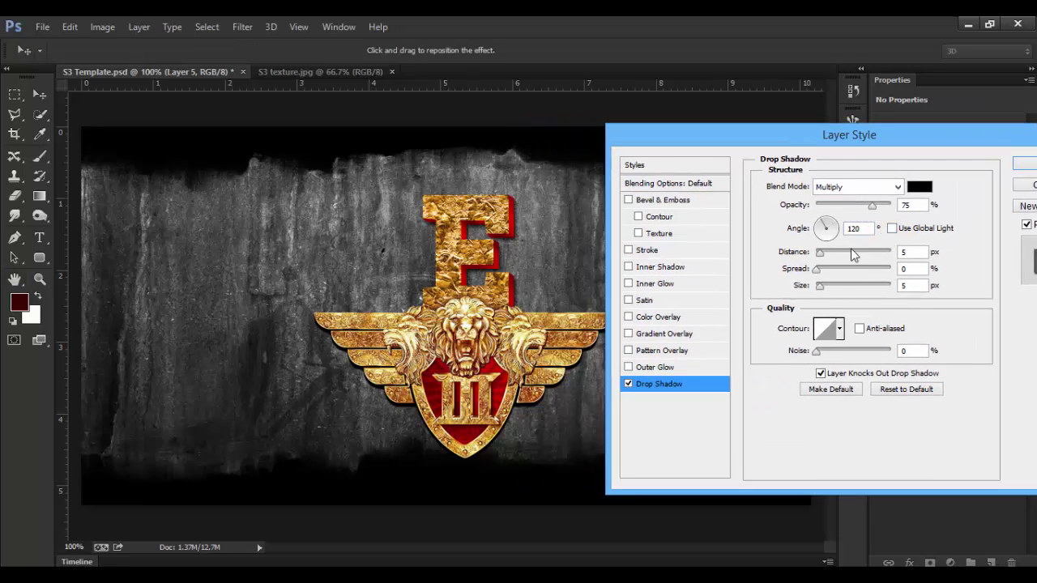
left_click_drag(820, 293, 814, 271)
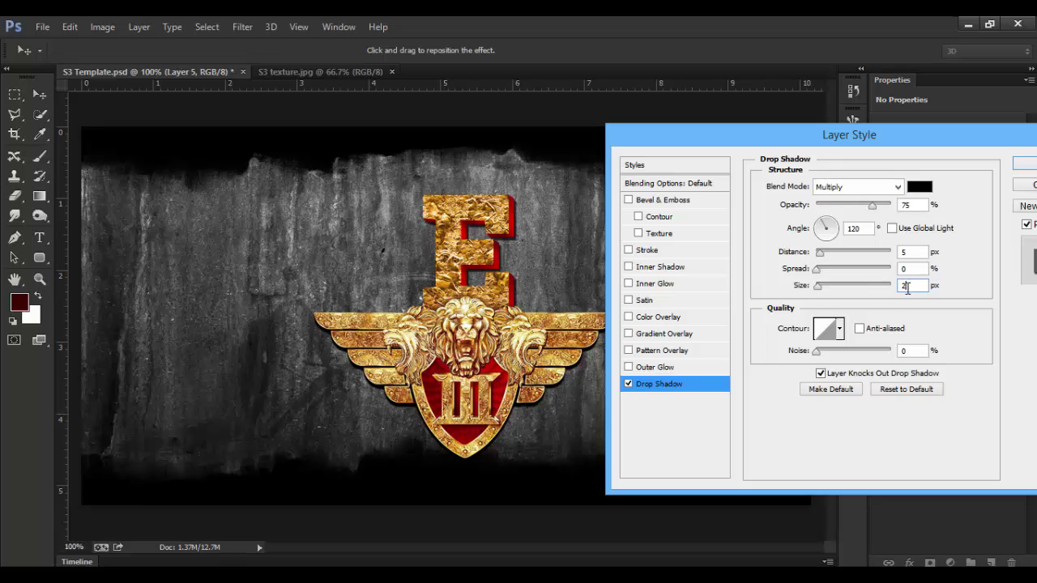
left_click_drag(875, 212, 852, 211)
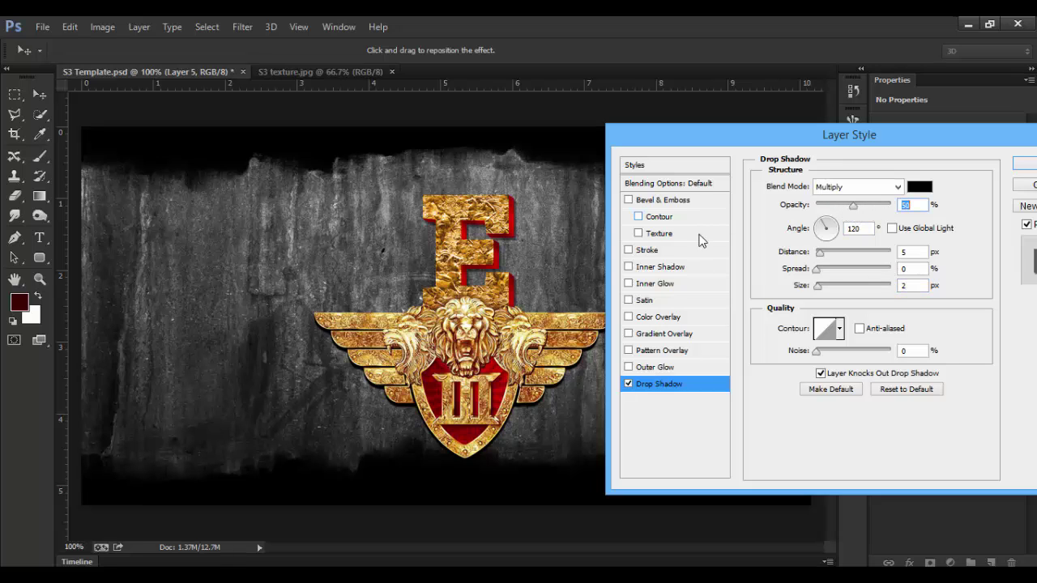
- Add an inner glow to the red E layer with a 3 px size and reduced opacity
left_click(663, 287)
mouse_move(819, 334)
left_mouse_down()
mouse_move(794, 341)
mouse_move(818, 333)
left_mouse_up()
left_click_drag(871, 209, 840, 210)
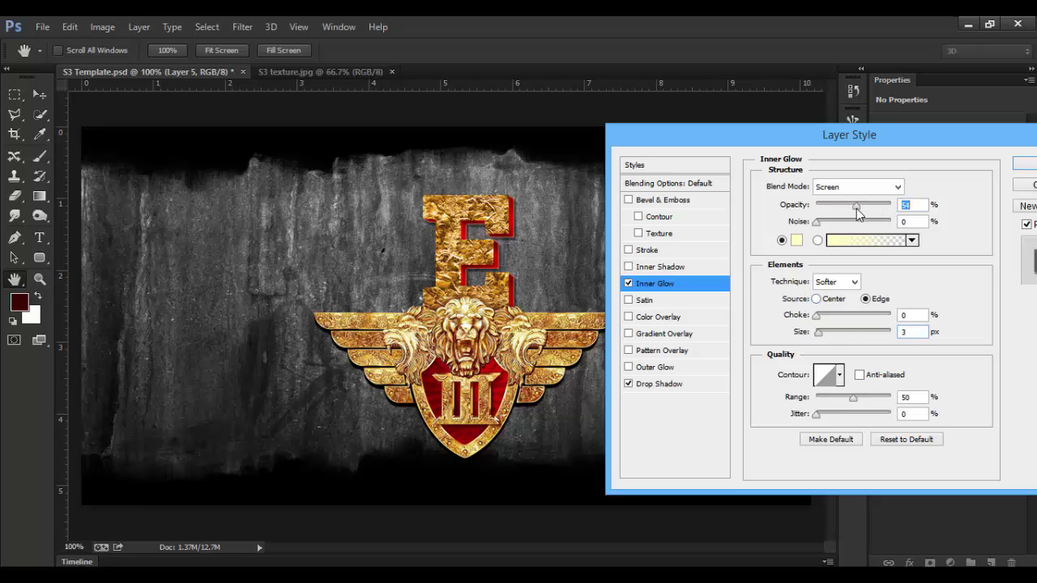
left_click(1024, 163)
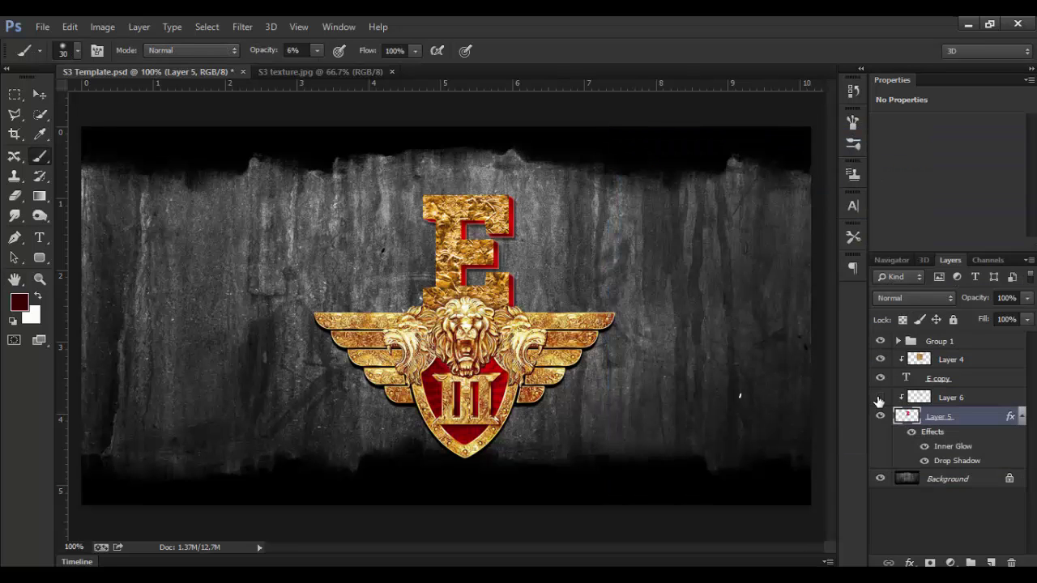
- Create a new layer above Layer 6 and clip it to the red E layer
left_click(925, 397)
left_click(992, 562)
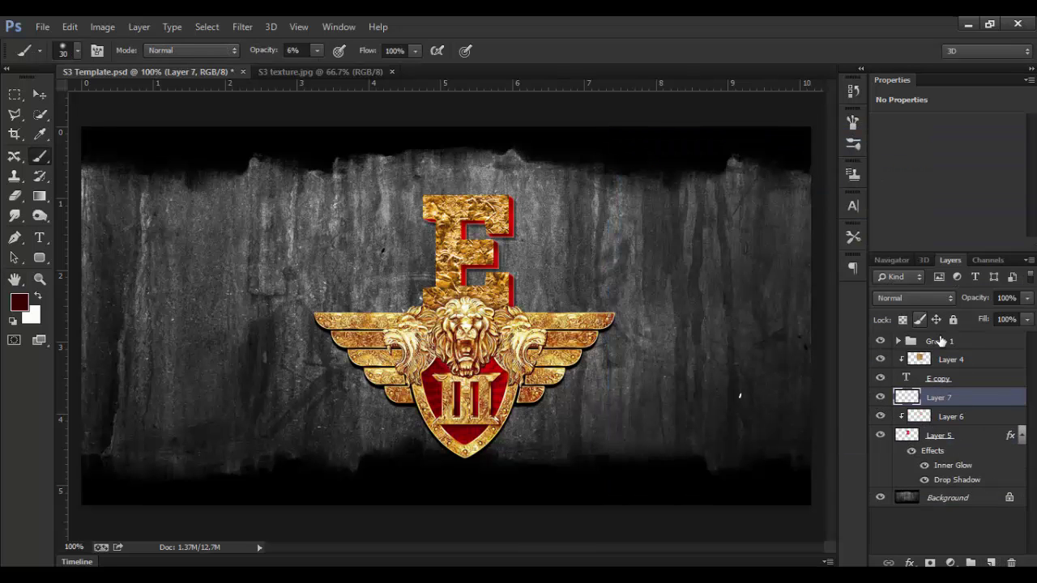
right_click(995, 396)
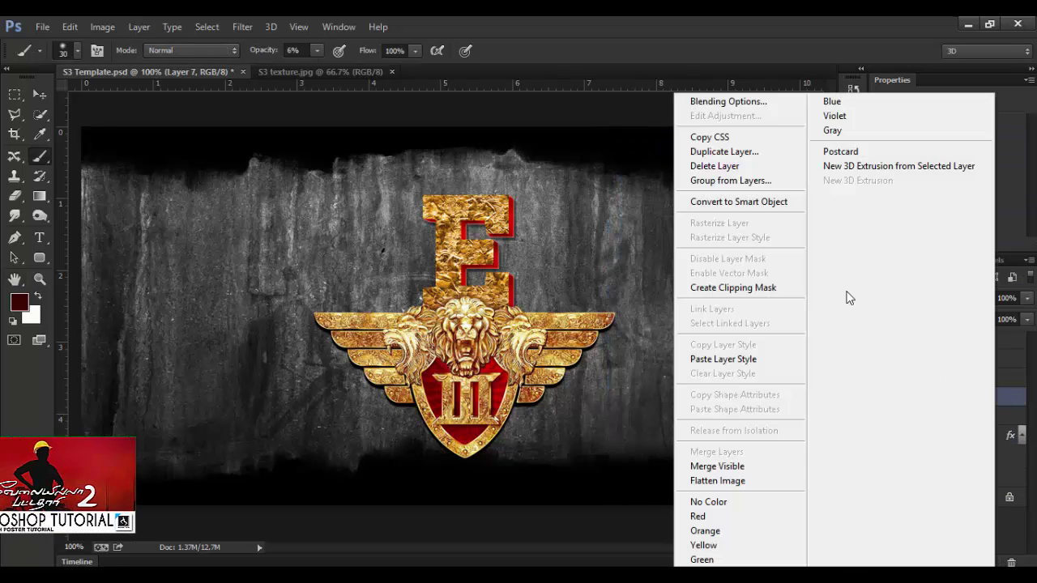
left_click(727, 289)
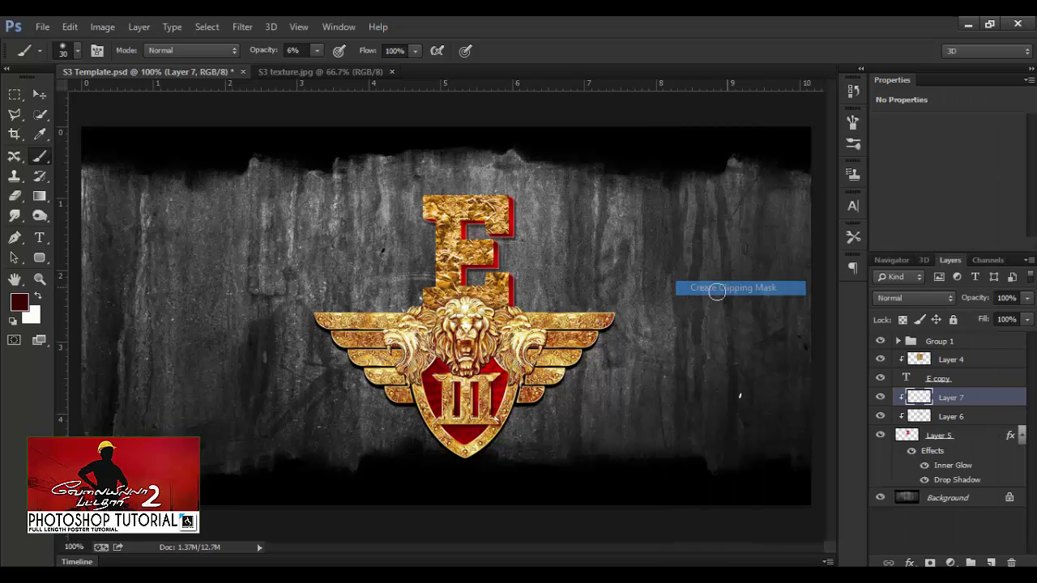
- Paint soft white highlights on the E's red sides at 2% brush opacity and set Layer 7 to Overlay blend mode
left_click(36, 297)
left_click_drag(250, 51, 244, 52)
left_click(295, 50)
type("2")
key("Return")
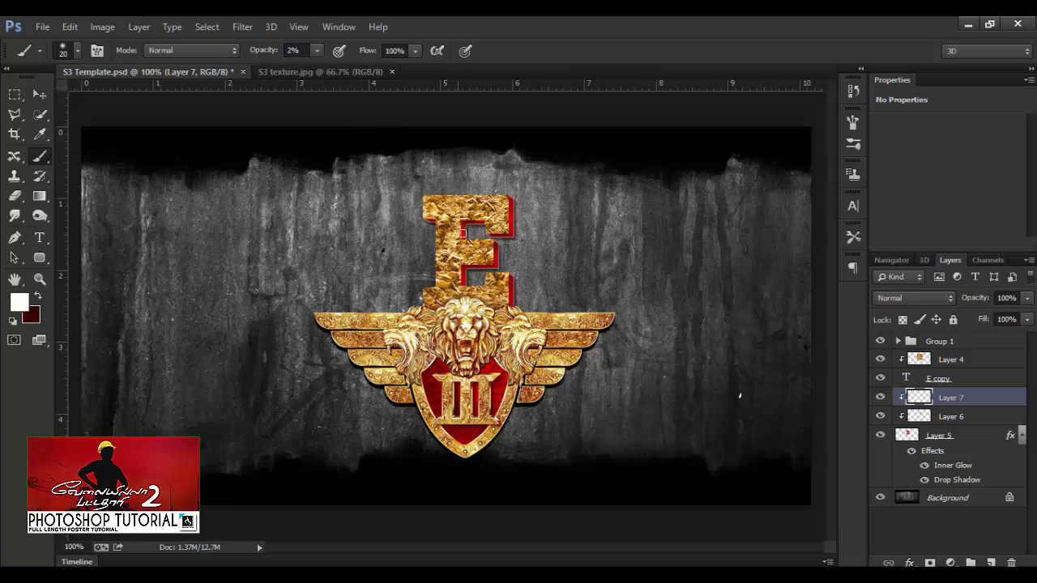
key("bracketleft")
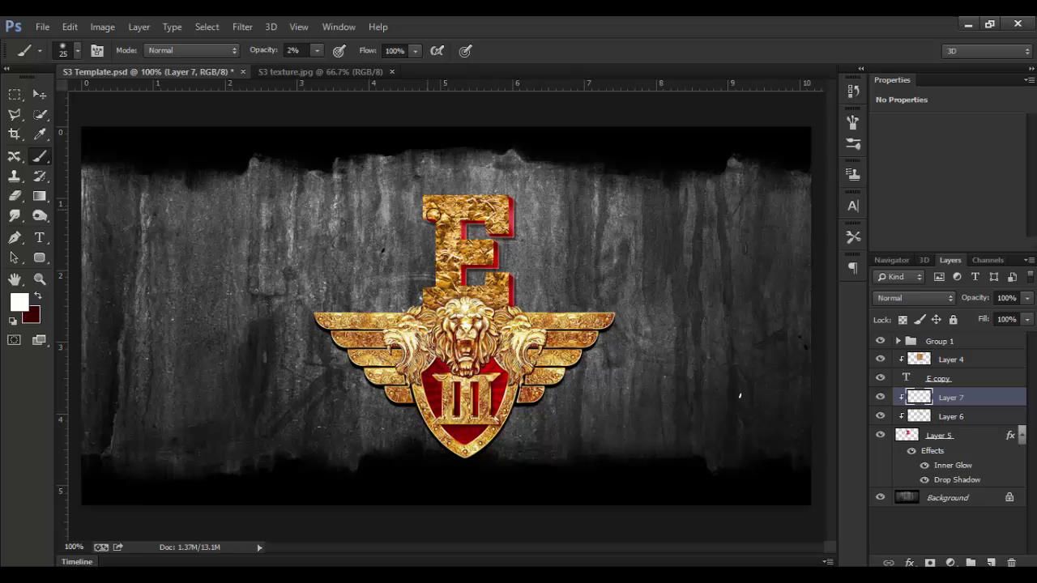
left_click(905, 298)
left_click(886, 209)
- Open the JPG side-profile photo of the young man from New folder (6)
left_click(43, 29)
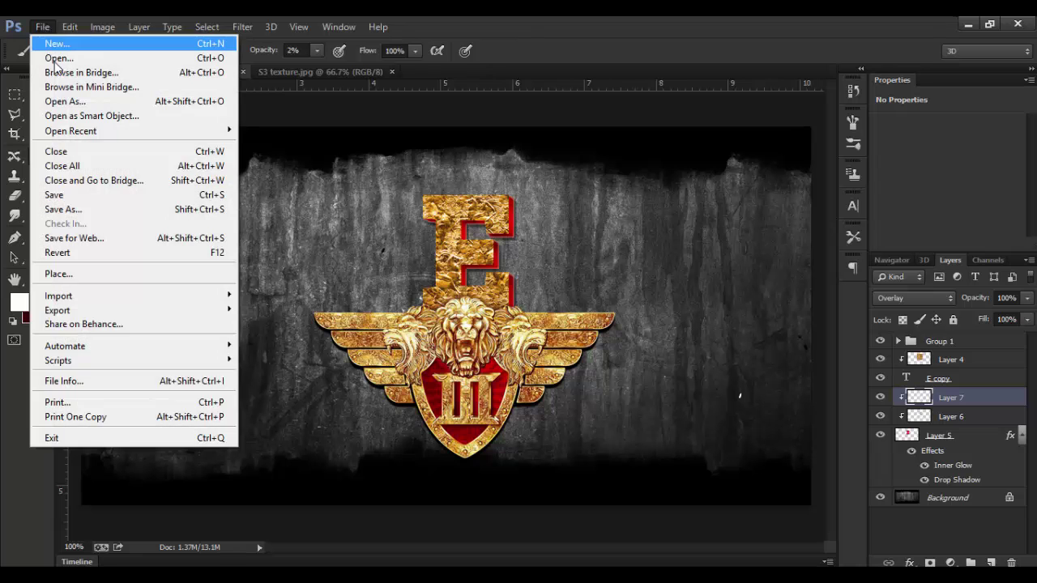
left_click(57, 60)
key("F5")
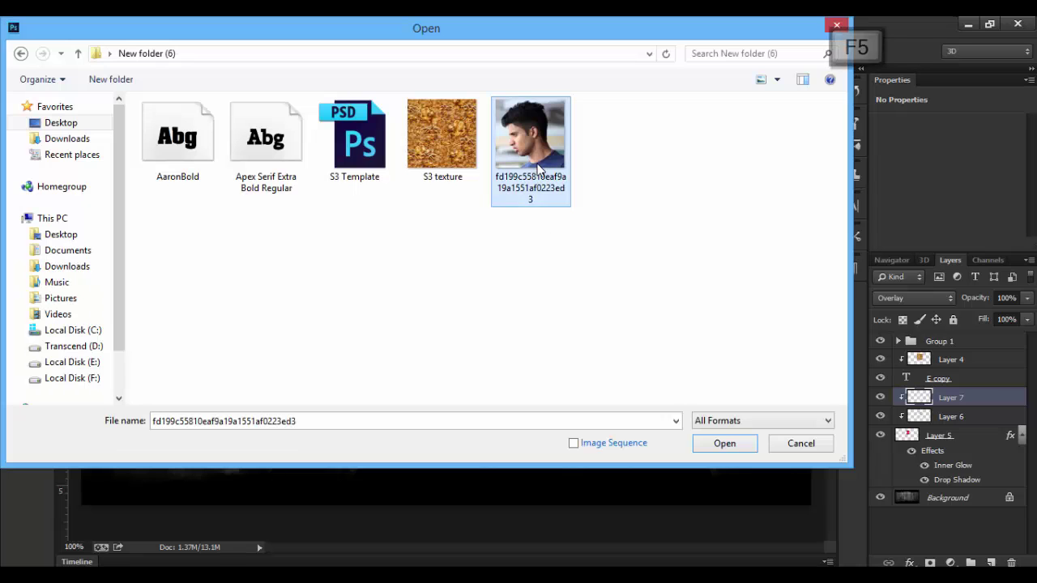
double_click(510, 145)
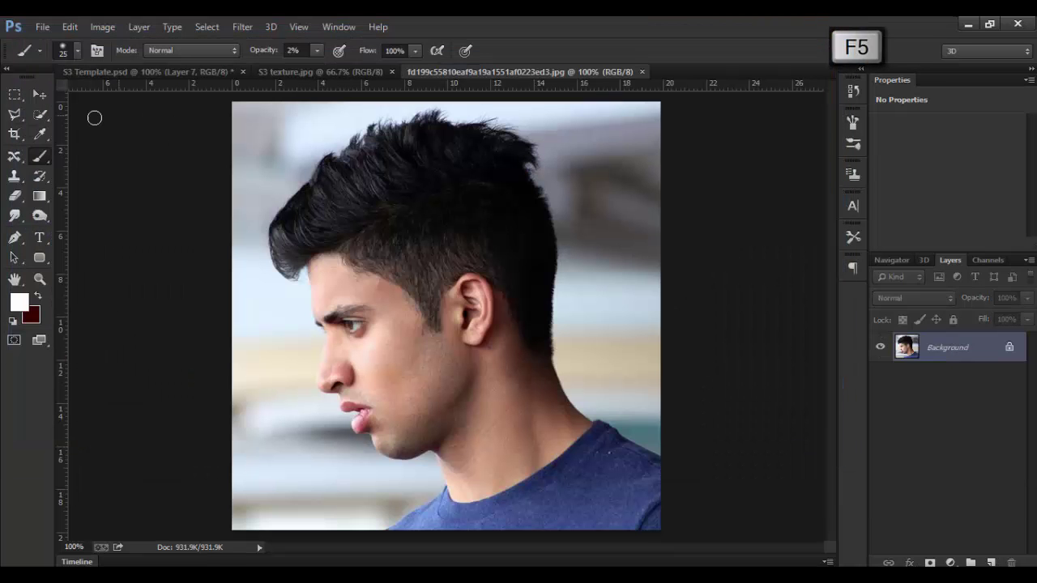
- Select the background around the man with the Quick Selection tool, refining the edge along the face with a 10 px brush
left_click(41, 114)
right_click(41, 114)
left_click(85, 114)
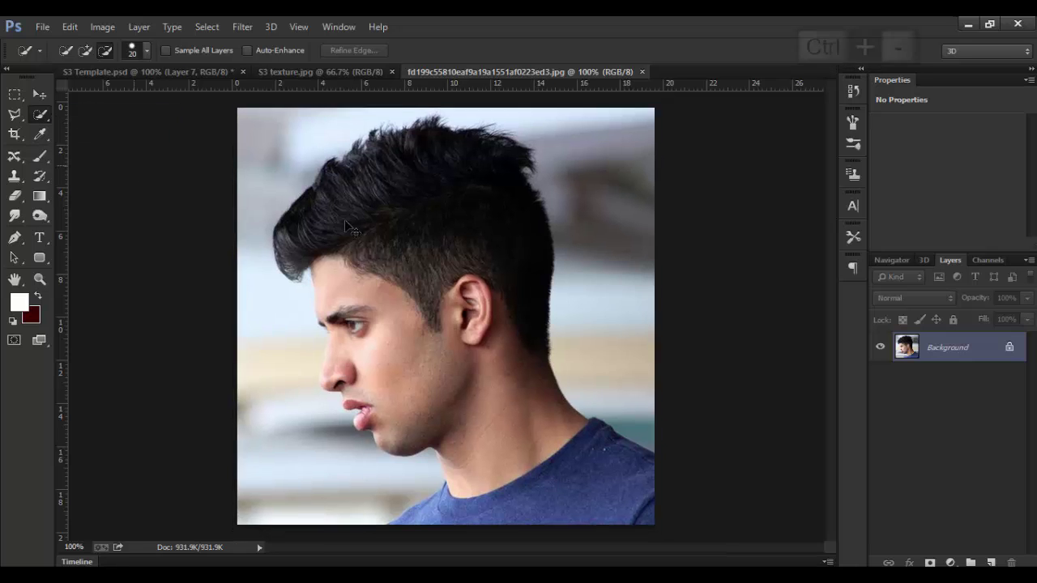
key("ctrl+minus")
mouse_move(343, 416)
left_mouse_down()
mouse_move(337, 193)
mouse_move(569, 203)
mouse_move(576, 346)
mouse_move(569, 256)
left_mouse_up()
key("ctrl+equal")
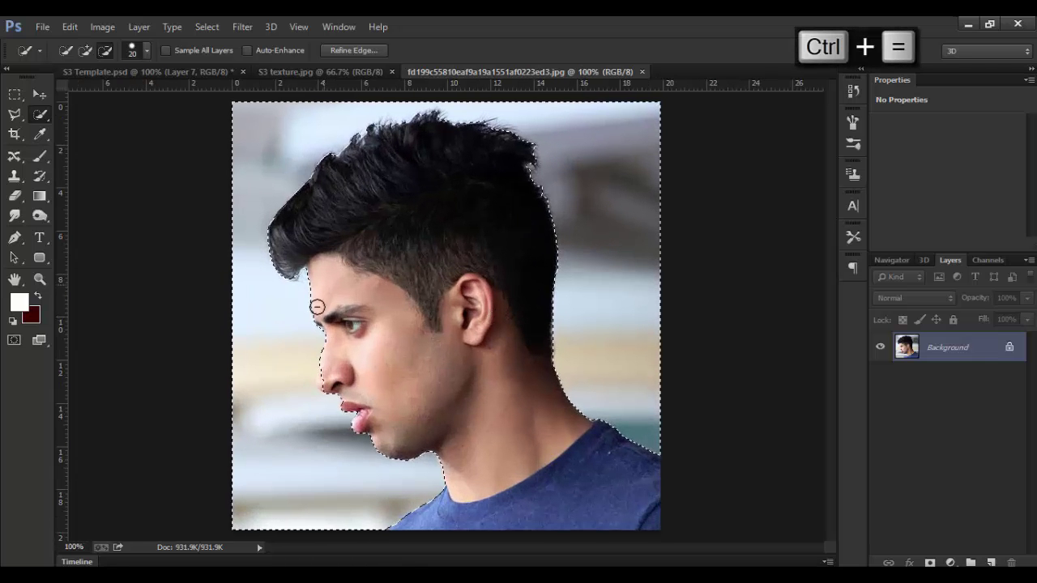
key("ctrl+equal")
key("bracketleft")
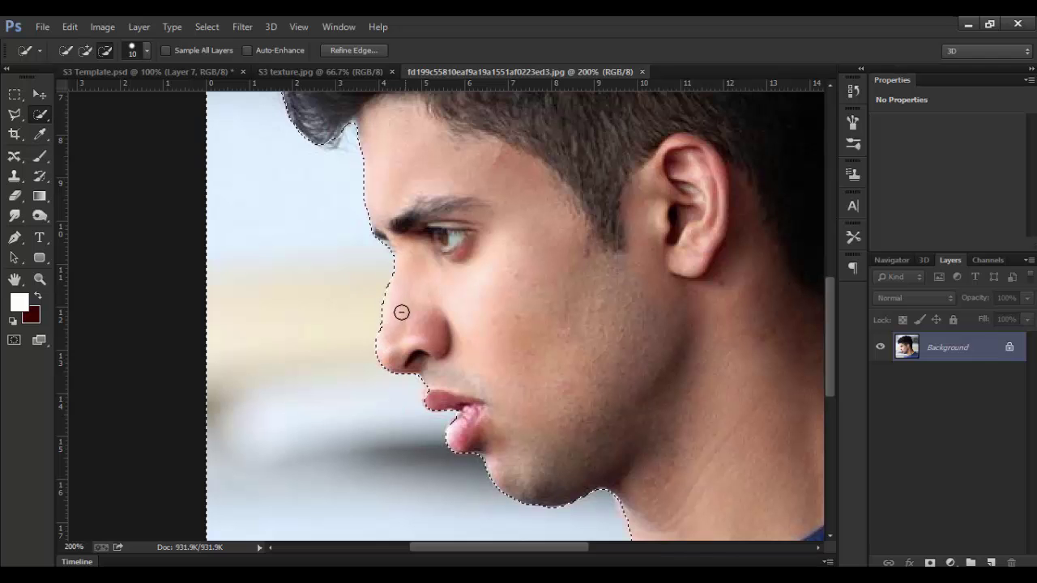
key("ctrl+0")
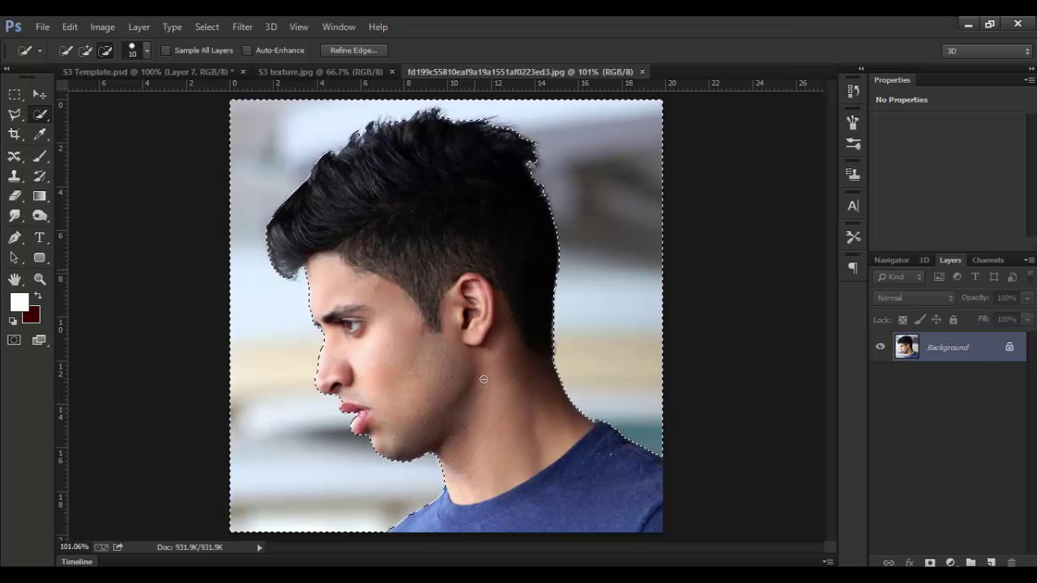
- Invert the selection to the man and refine its edge around the lips by adding with the Quick Selection tool
left_click(206, 27)
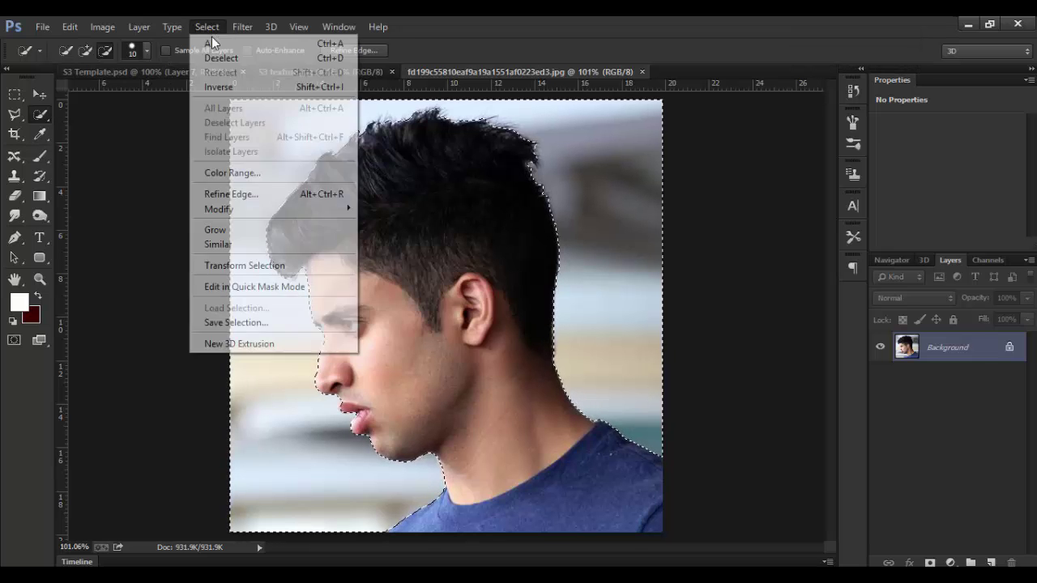
left_click(238, 86)
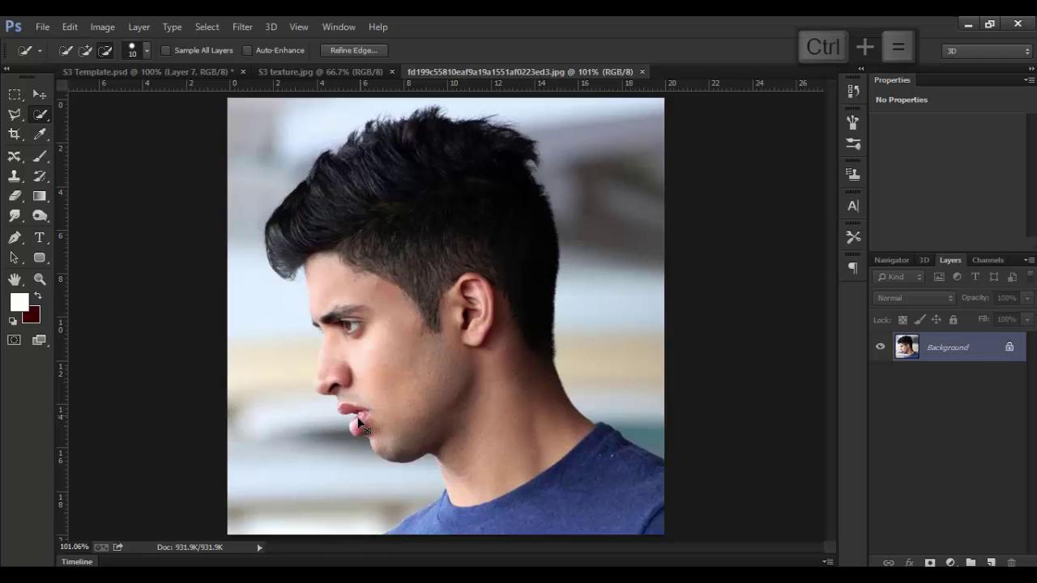
left_click(441, 321)
left_click_drag(319, 451, 419, 362)
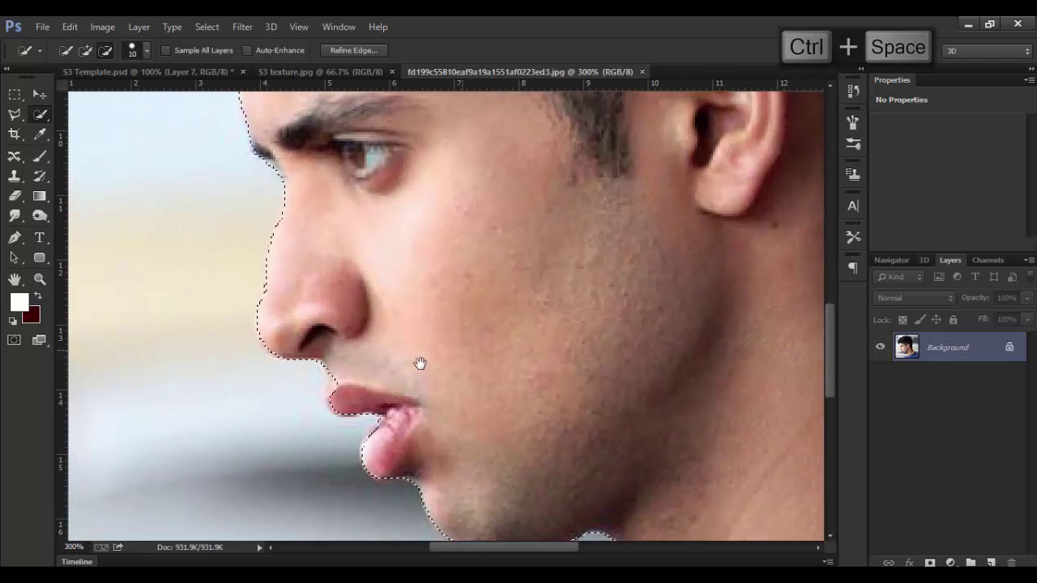
left_click(85, 51)
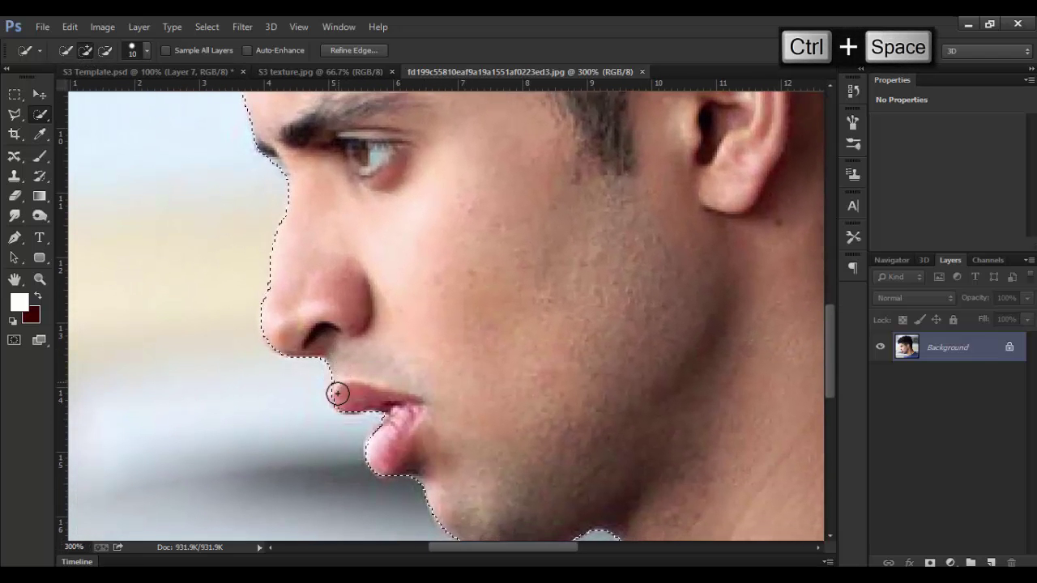
key("ctrl+0")
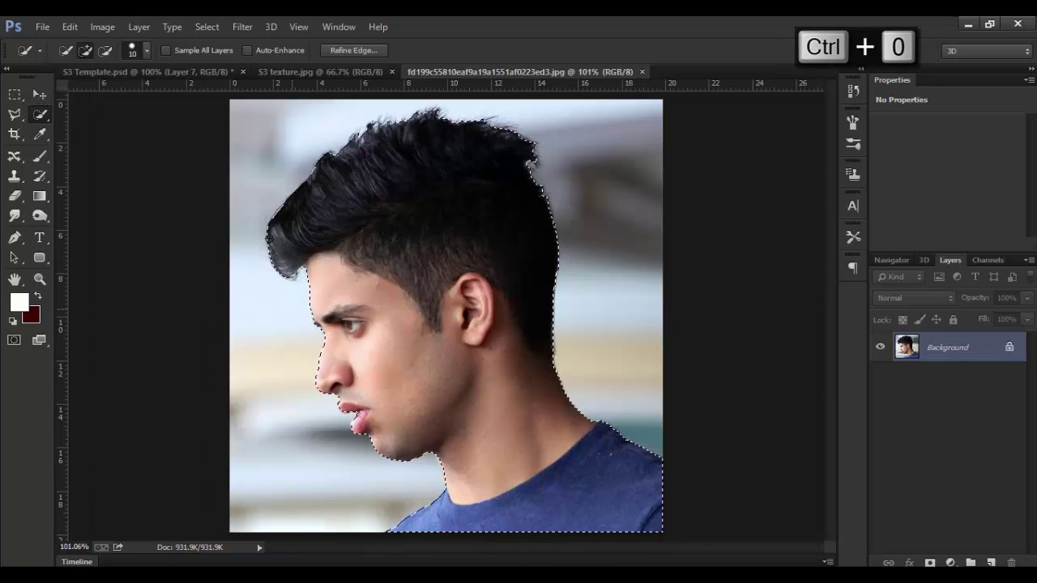
- Bring the selected man into the S3 Template poster and close the portrait and S3 texture images
left_click(40, 94)
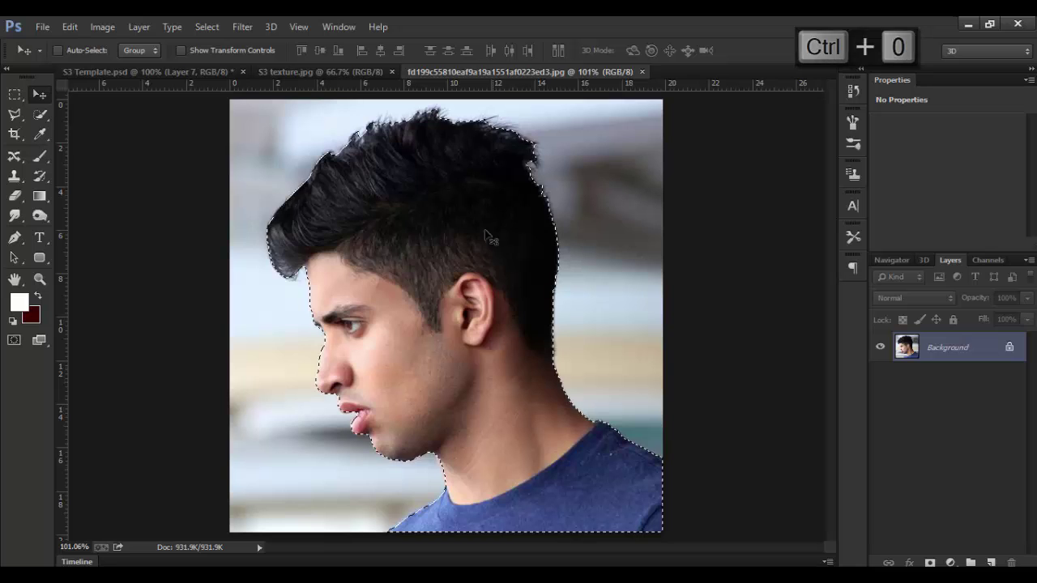
left_click_drag(489, 233, 502, 308)
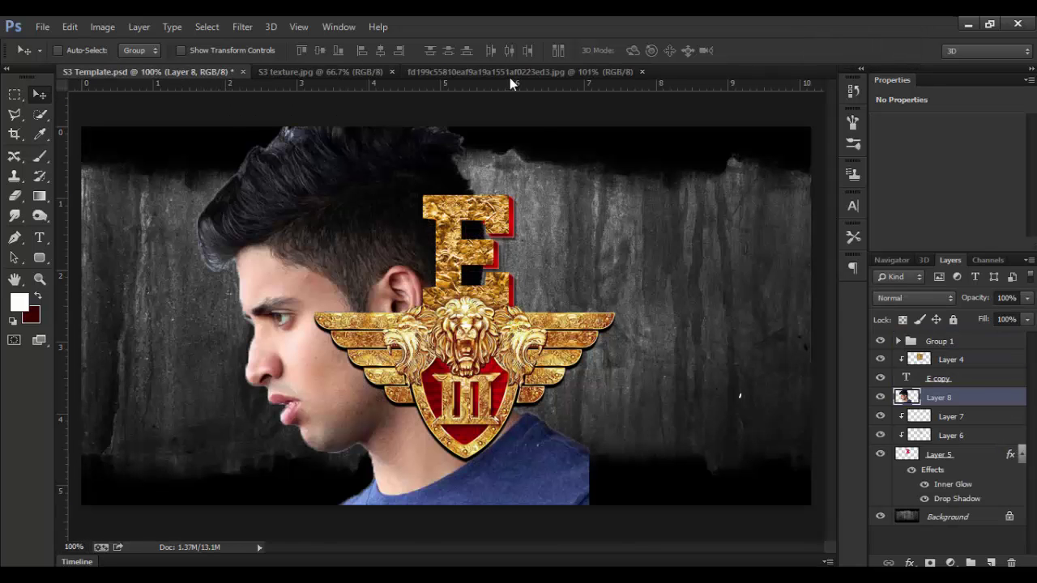
left_click(536, 71)
left_click(641, 71)
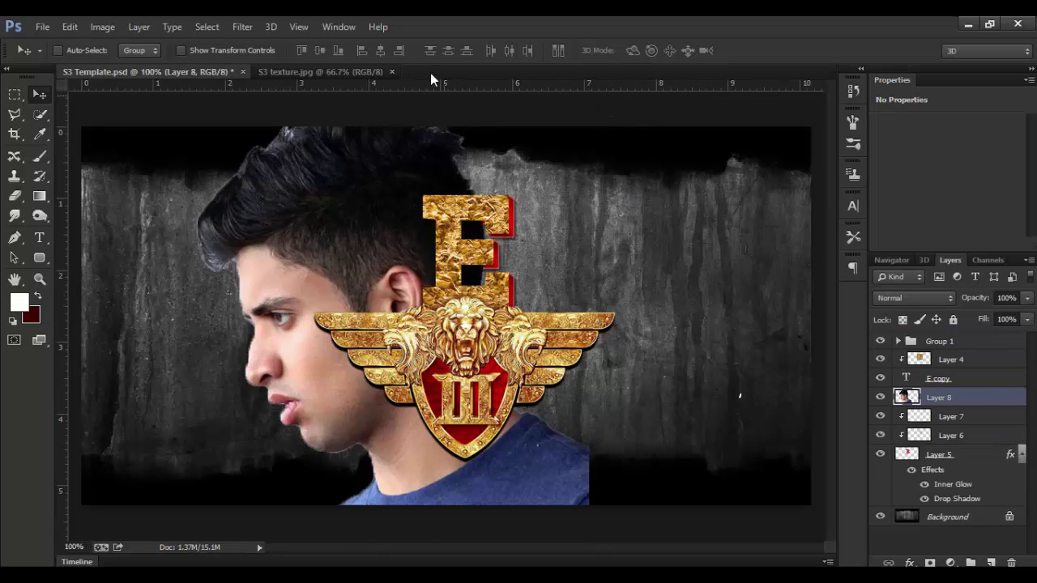
left_click(350, 72)
left_click(391, 71)
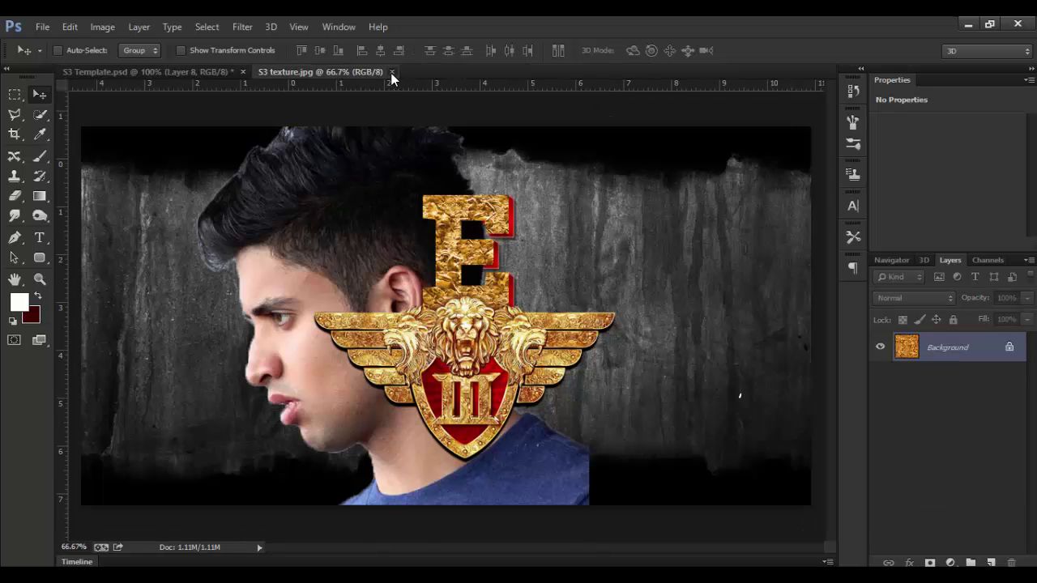
- Reposition the man's cutout in the poster and move Layer 8 above Layer 4, below Group 1
left_click_drag(704, 410, 723, 405)
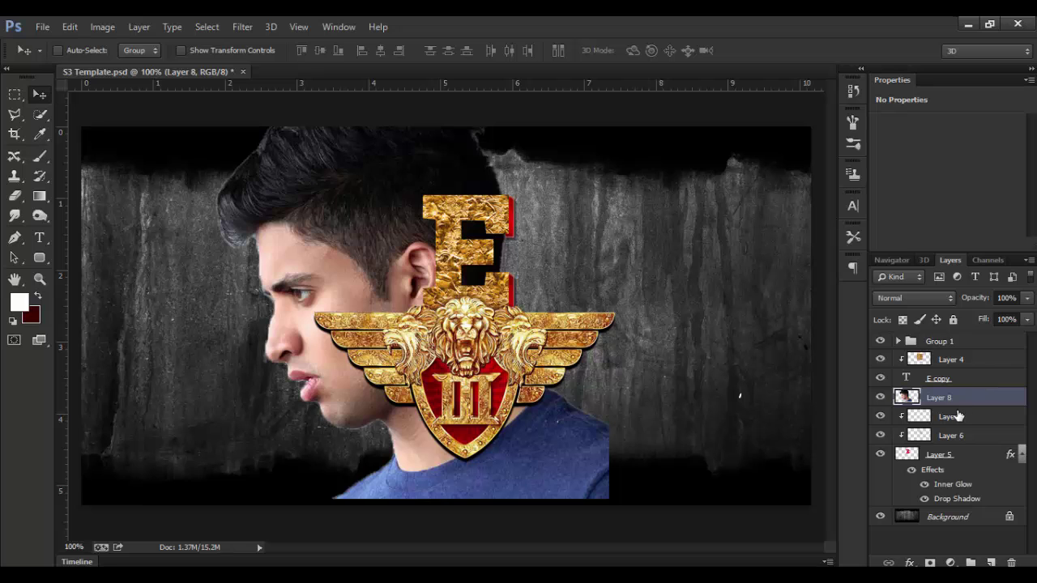
left_click(880, 397)
left_click(879, 397)
left_click_drag(969, 397, 976, 359)
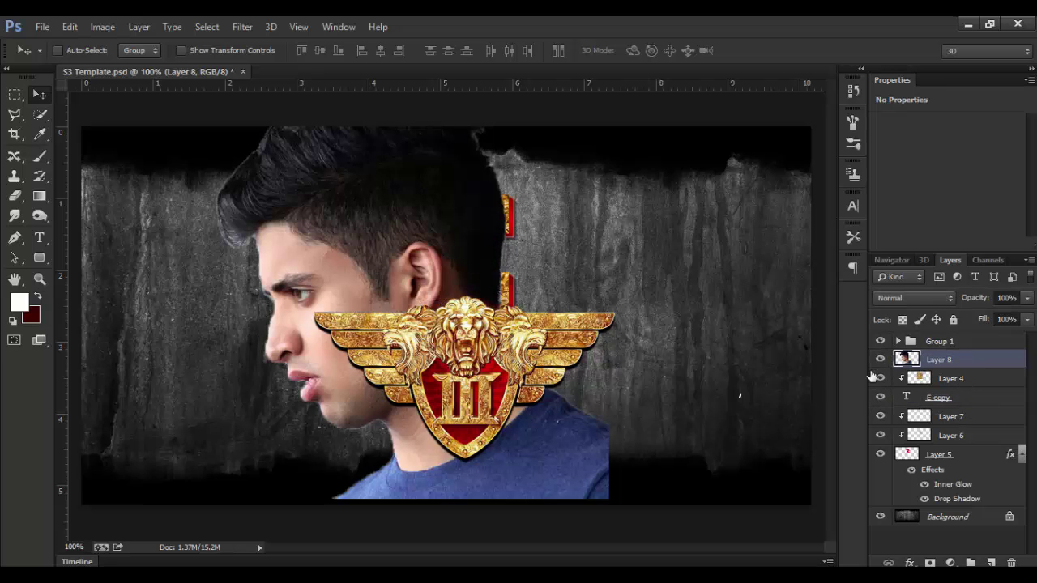
- Scale the man's cutout proportionally to about 18%, rotate it about 21°, and place it over the letter E
left_click(70, 27)
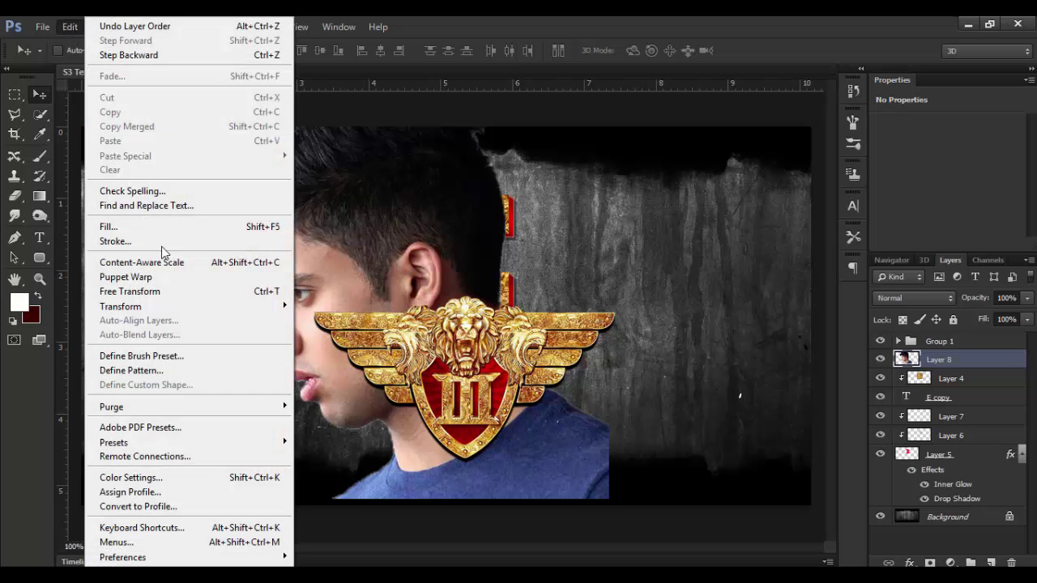
left_click(160, 290)
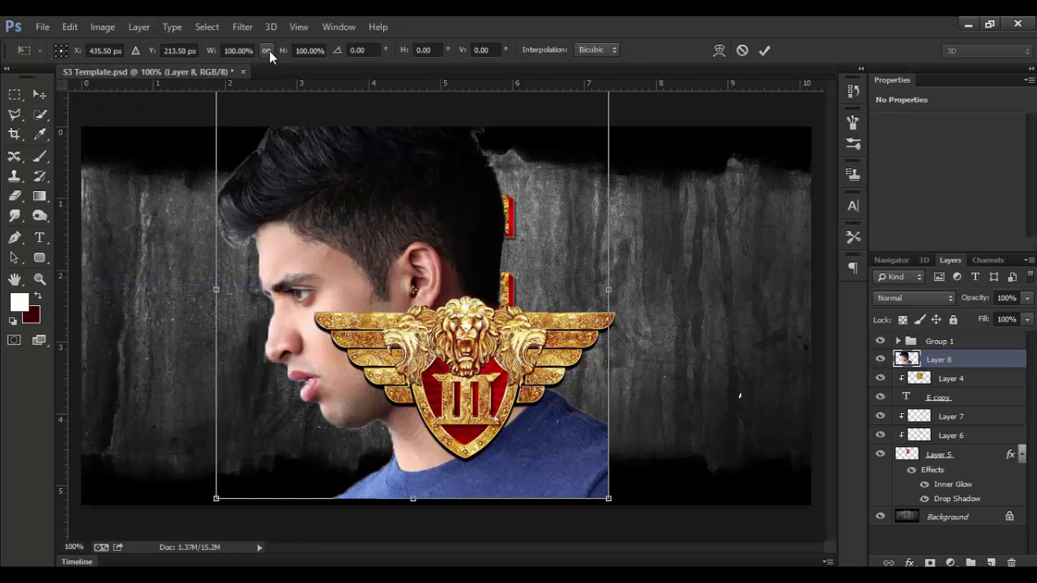
left_click_drag(611, 504, 370, 248)
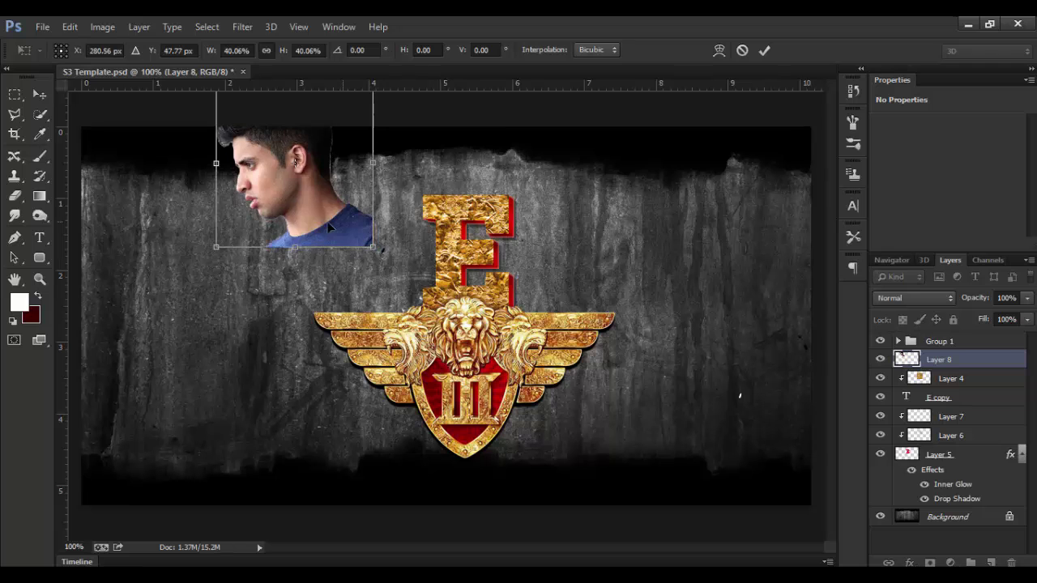
left_click_drag(332, 184, 486, 260)
left_click_drag(526, 336, 458, 206)
left_click_drag(567, 300, 567, 252)
left_click_drag(424, 215, 507, 269)
left_click_drag(579, 256, 578, 257)
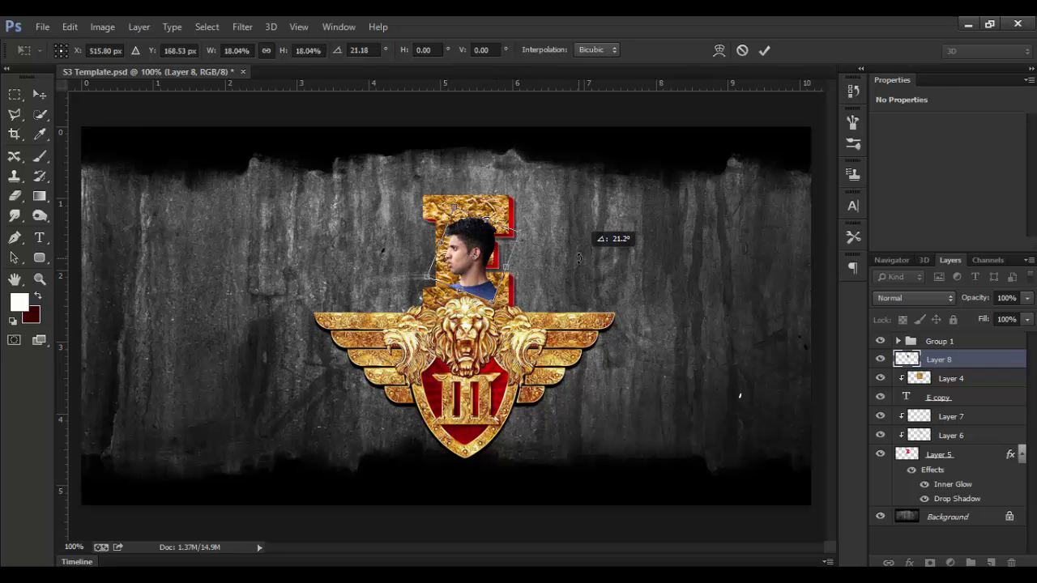
key("Return")
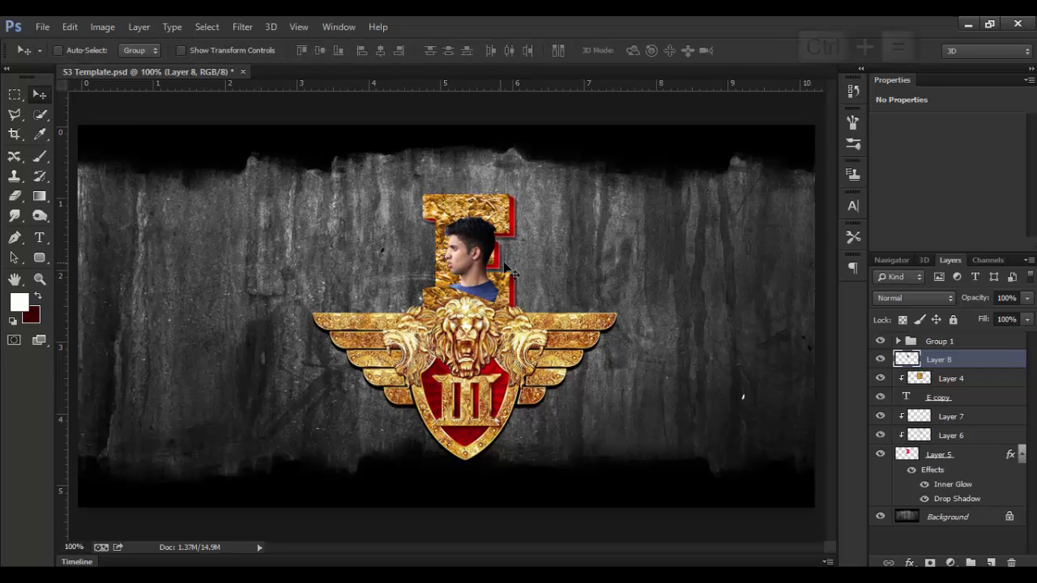
- Erase the lower part of the man's shirt with a soft Eraser, reducing the brush to 40 px
key("ctrl+equal")
left_click(15, 196)
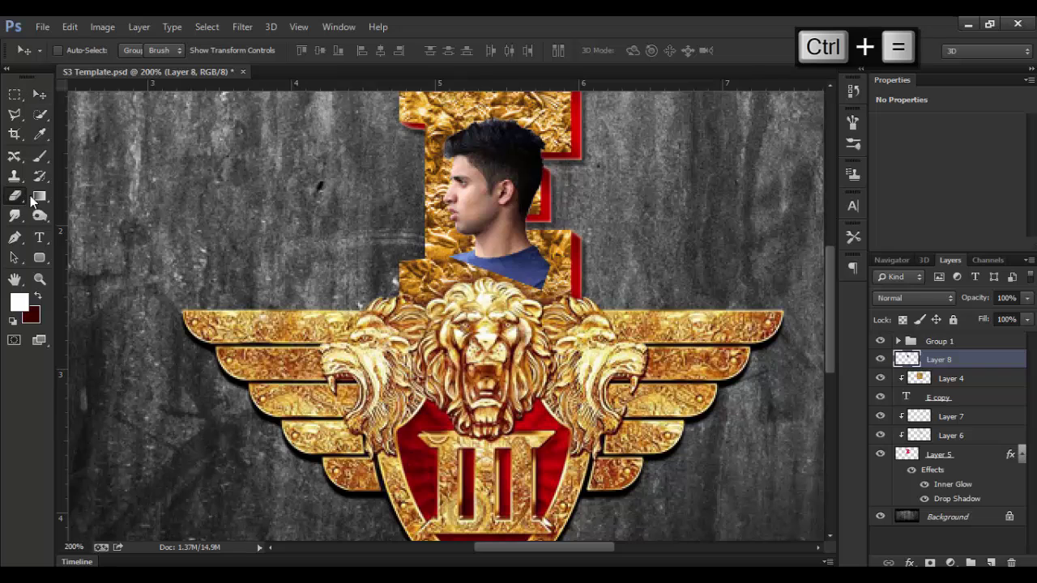
left_click_drag(488, 287, 571, 283)
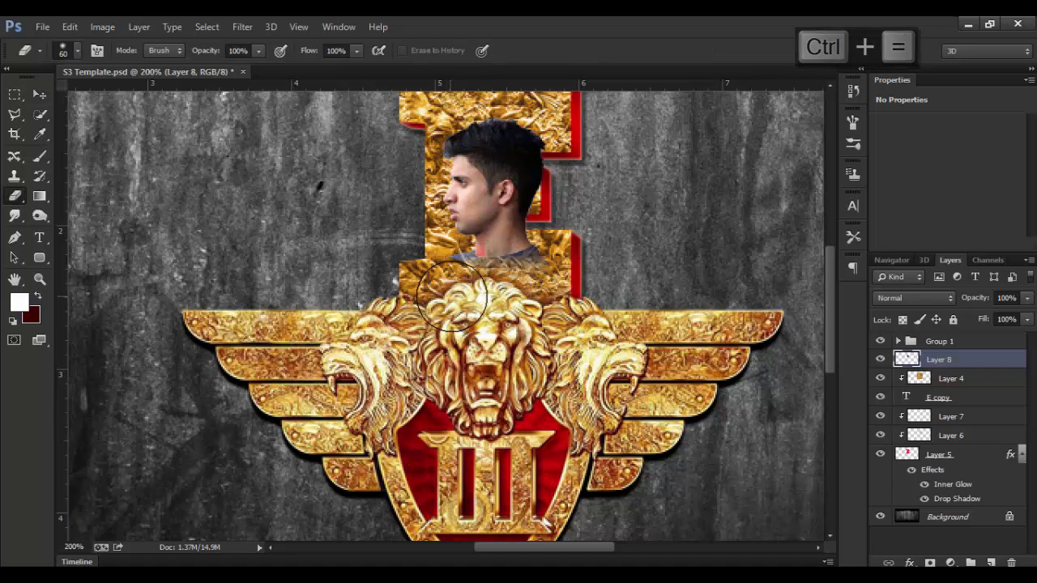
key("ctrl+z")
key("bracketleft")
key("bracketleft")
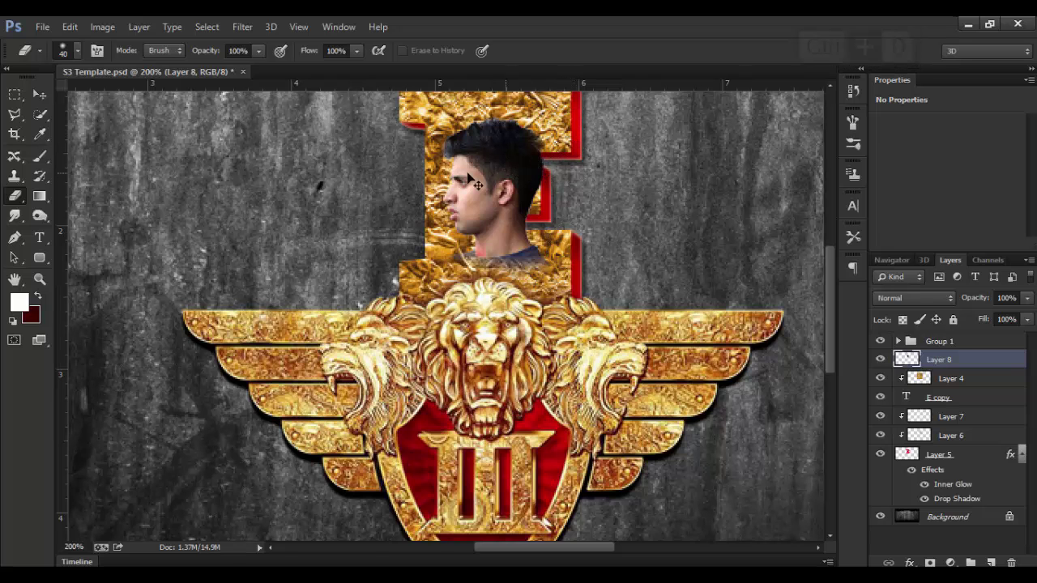
- Nudge the man's cutout slightly up and to the left on the letter E
key("ctrl+0")
key("v")
key("Up")
key("Up")
key("Left")
key("Left")
key("ctrl+equal")
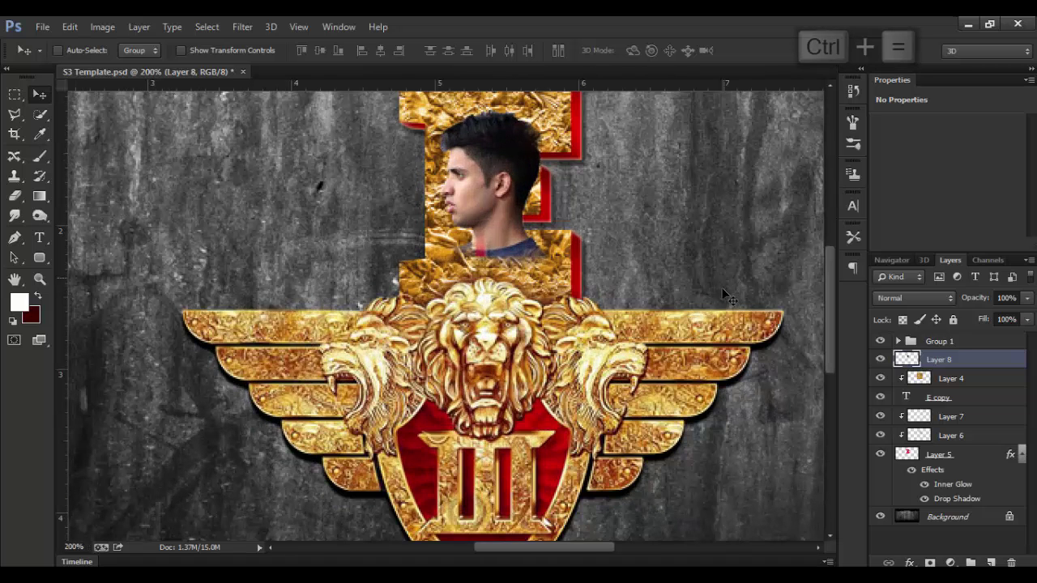
- Clip Layer 8 to the letter E with a clipping mask
key("ctrl+0")
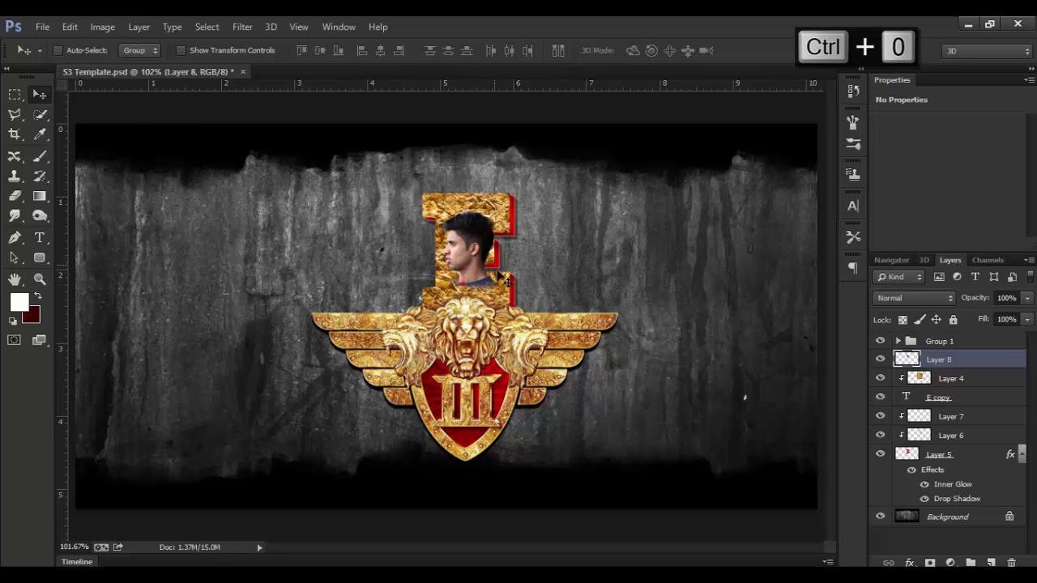
key("ctrl+equal")
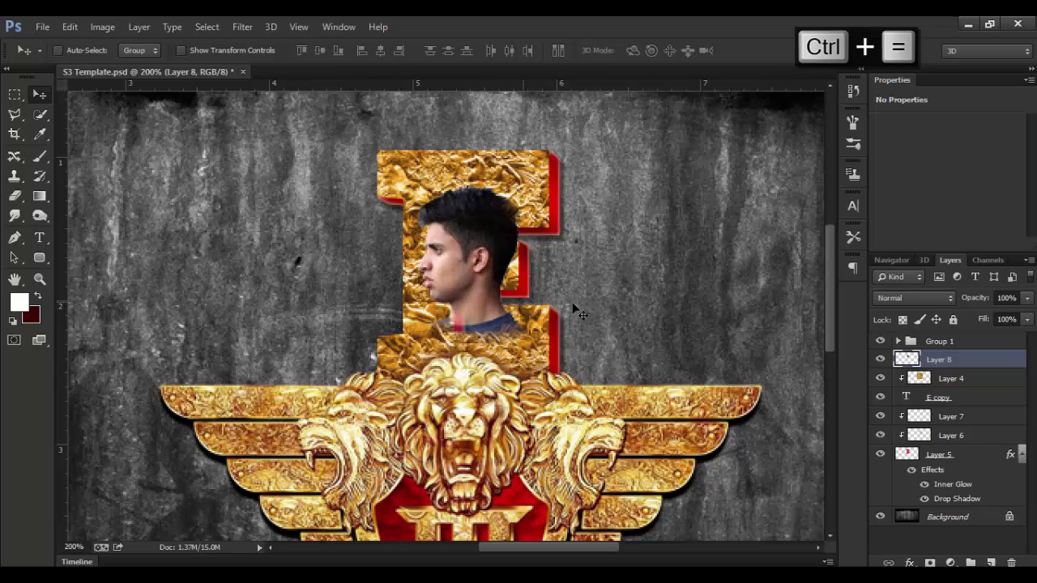
right_click(989, 367)
left_click(726, 291)
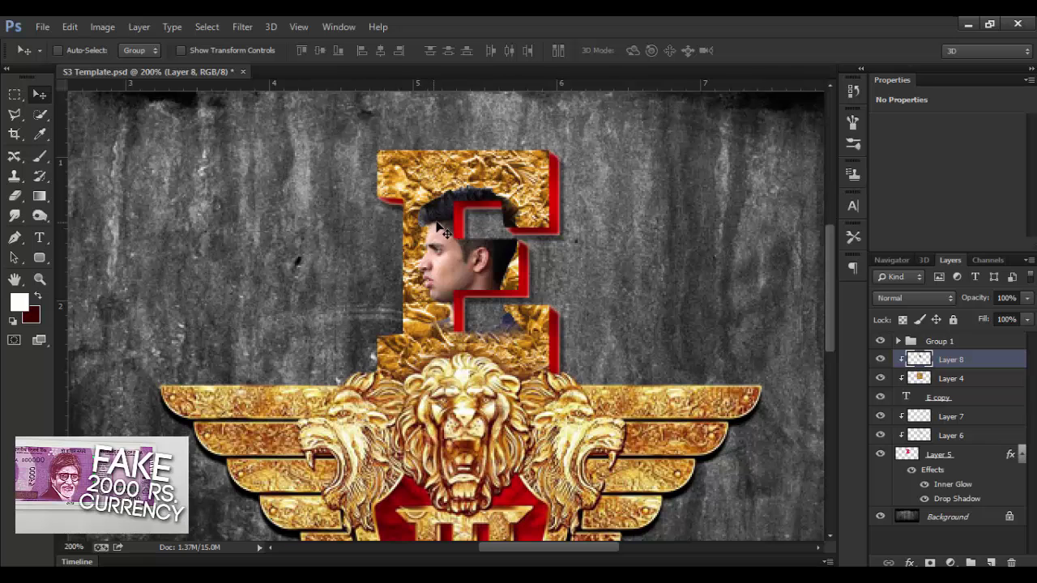
- Apply Shadows/Highlights to the man's layer, raising the shadows and highlights amounts and adjusting the highlight tonal width and colour correction
left_click(73, 29)
left_click(102, 27)
mouse_move(118, 65)
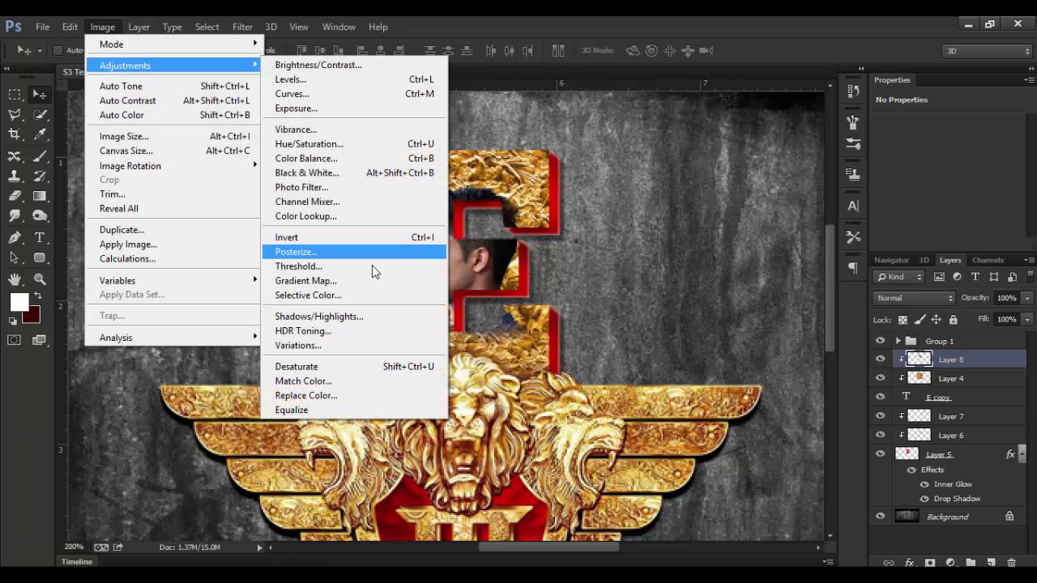
left_click(361, 324)
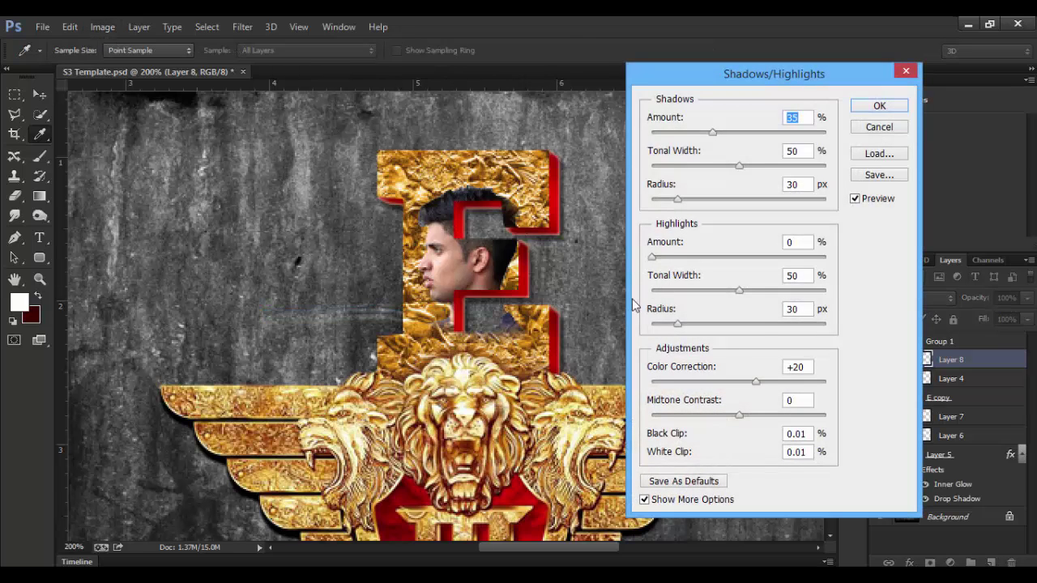
left_click_drag(713, 132, 778, 132)
left_click_drag(661, 259, 748, 261)
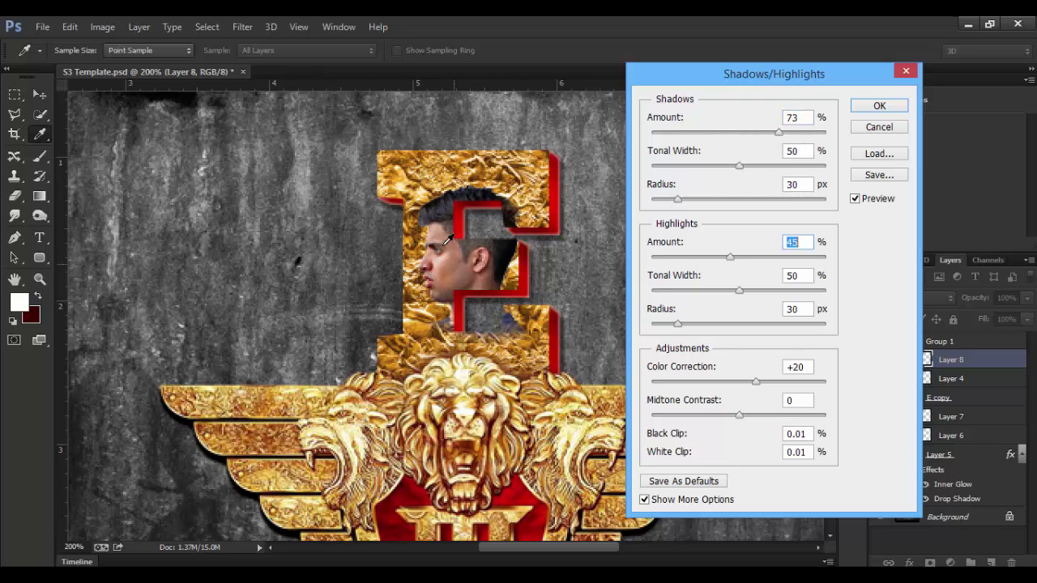
mouse_move(778, 134)
left_mouse_down()
mouse_move(799, 135)
mouse_move(773, 148)
left_mouse_up()
mouse_move(730, 256)
left_mouse_down()
mouse_move(743, 255)
mouse_move(734, 256)
left_mouse_up()
mouse_move(748, 296)
left_mouse_down()
mouse_move(779, 289)
mouse_move(752, 298)
left_mouse_up()
left_click_drag(757, 381, 779, 415)
left_click(878, 108)
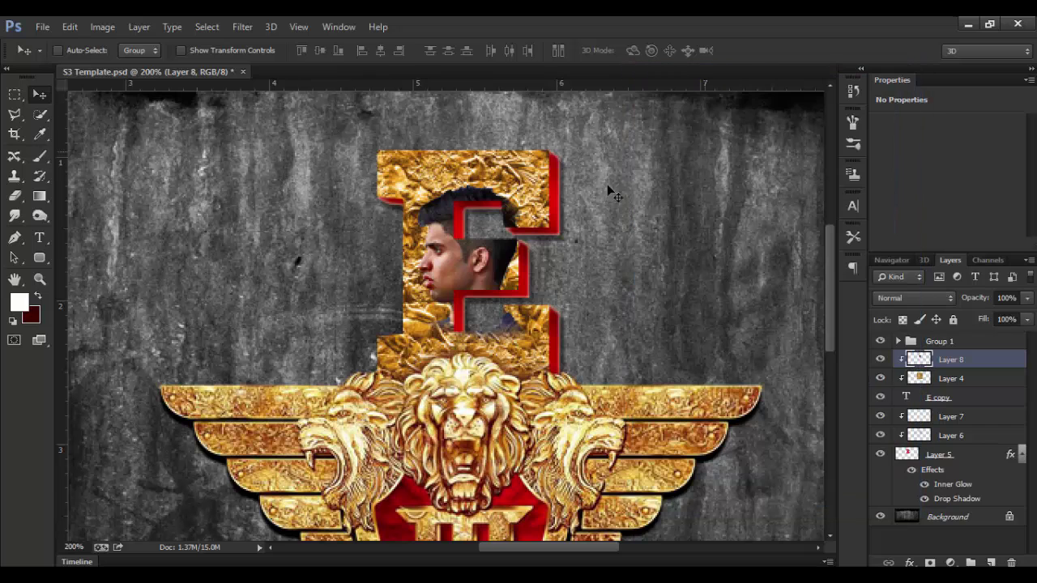
- Desaturate the man's layer
left_click(102, 27)
mouse_move(130, 66)
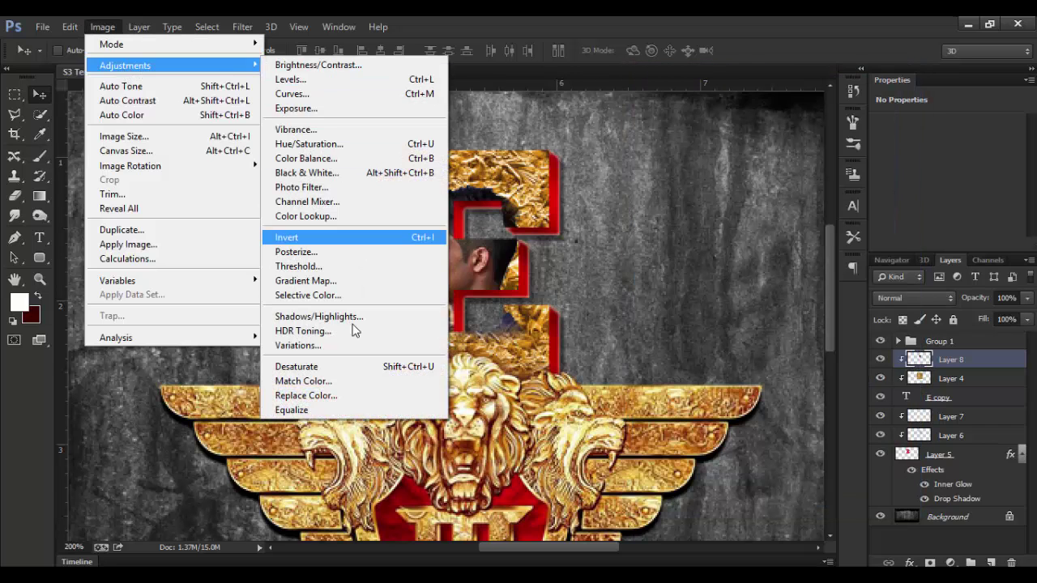
left_click(340, 365)
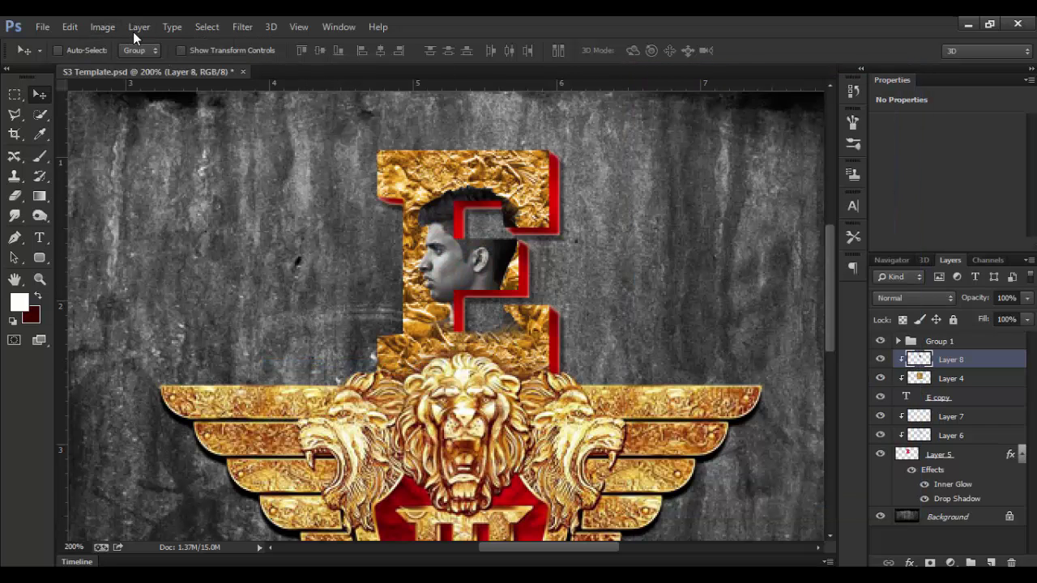
- Start a Gradient Map on the man's layer and set the gradient's starting stop to gold #ffb400
left_click(102, 26)
mouse_move(129, 65)
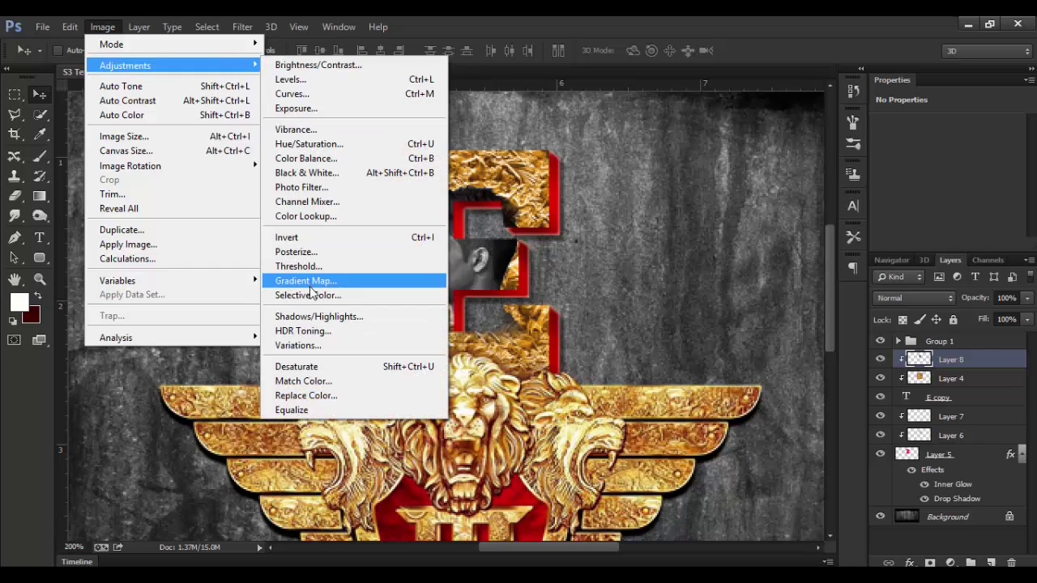
left_click(312, 283)
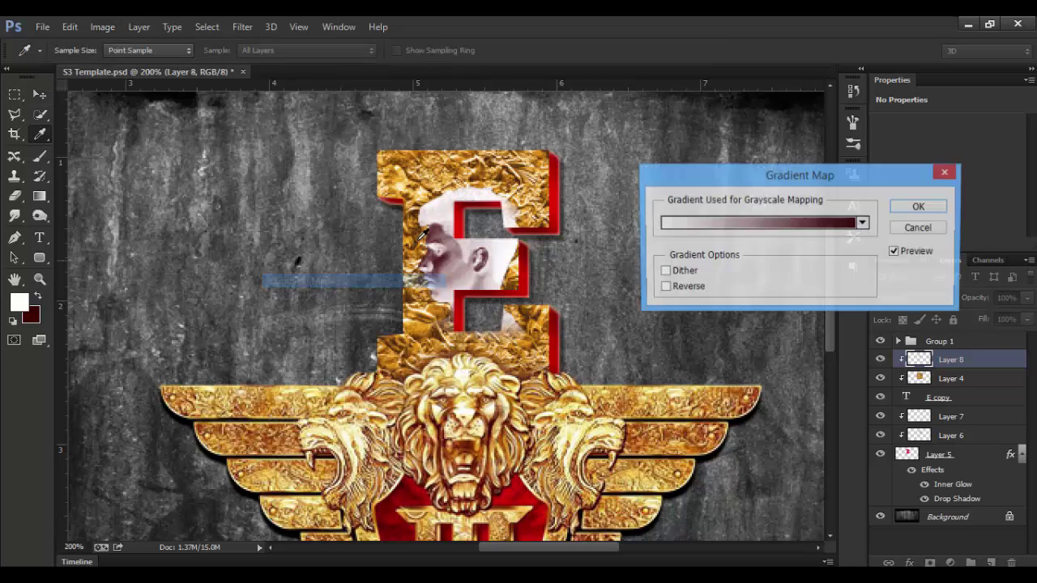
left_click(725, 229)
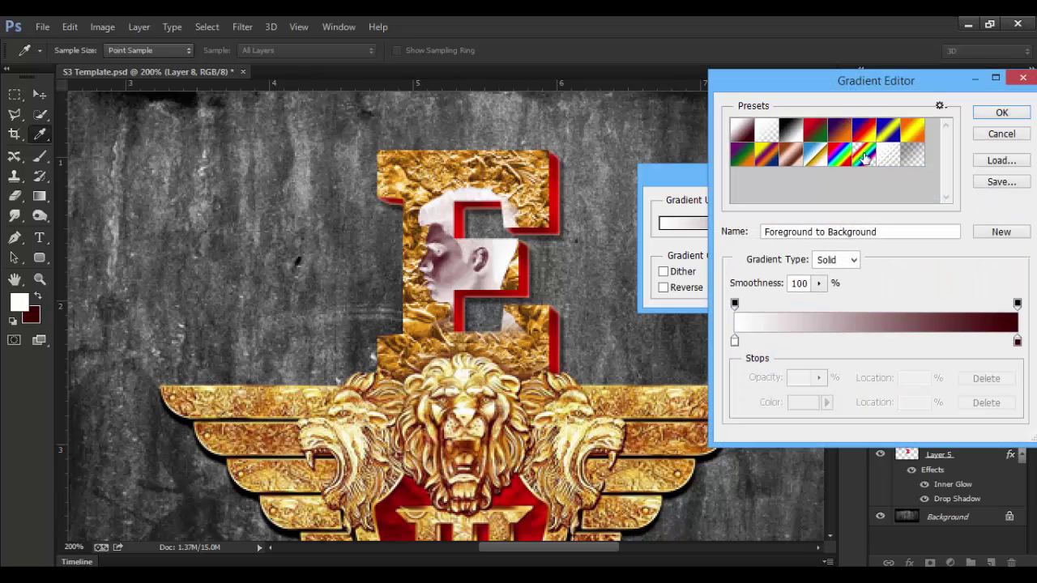
left_click(734, 342)
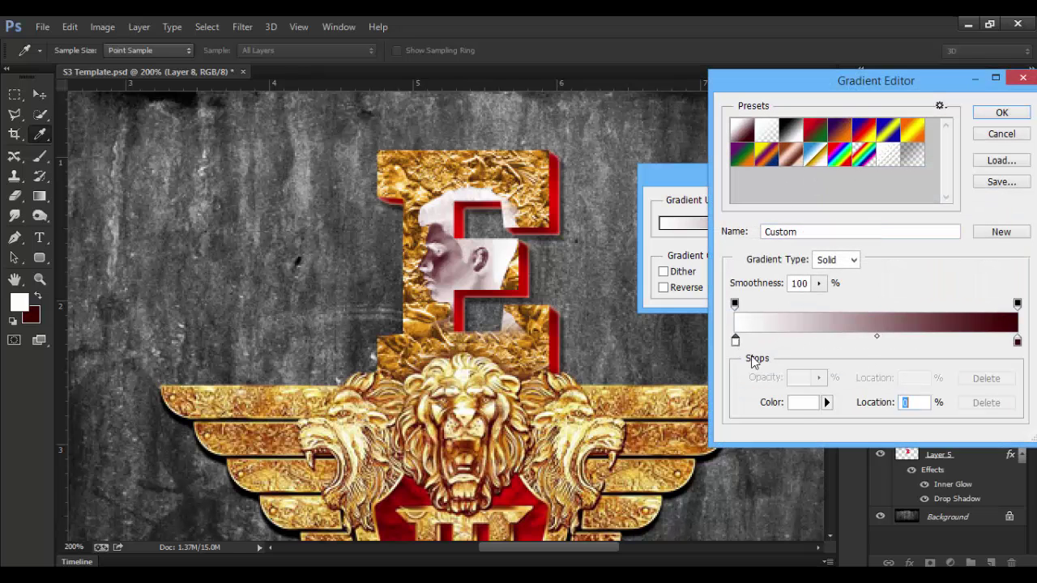
left_click(801, 403)
left_click_drag(824, 362, 825, 363)
left_click(797, 195)
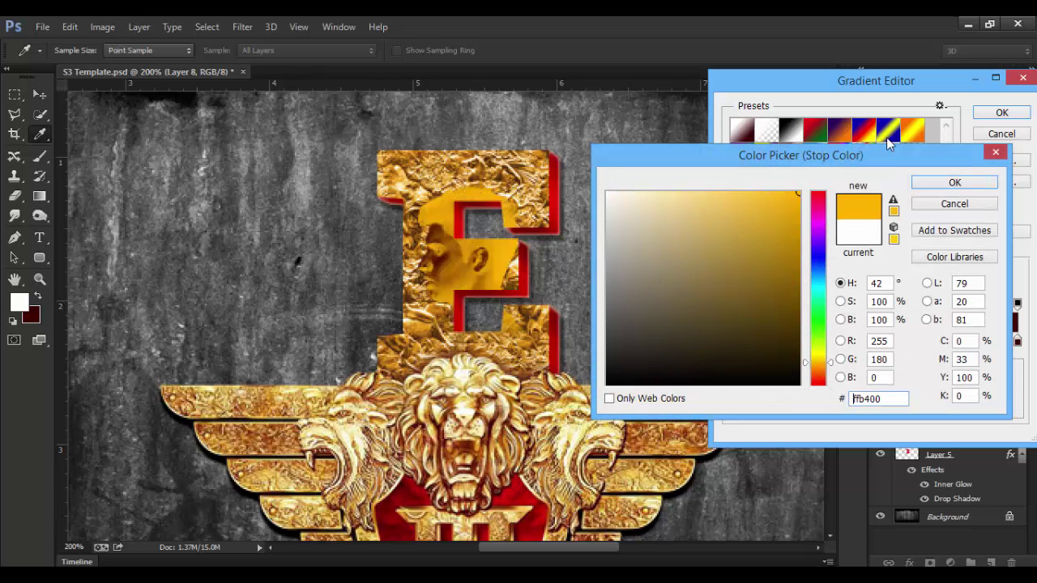
left_click(933, 184)
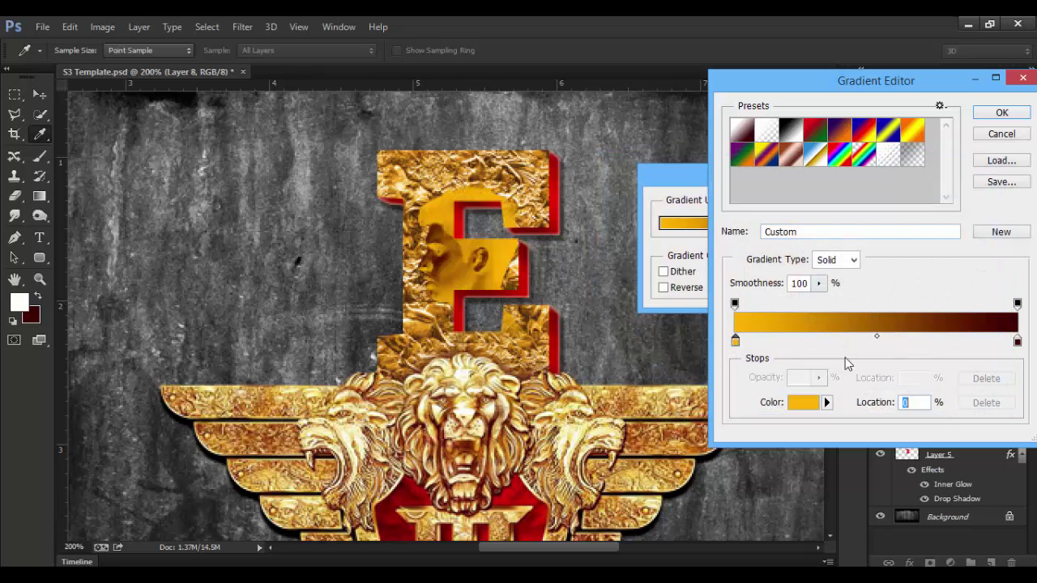
- Add a dark brown #843b0e stop in the first quarter of the gradient
left_click(798, 405)
left_click_drag(817, 363, 817, 373)
left_click(798, 306)
mouse_move(798, 307)
left_mouse_down()
mouse_move(793, 284)
mouse_move(778, 285)
left_mouse_up()
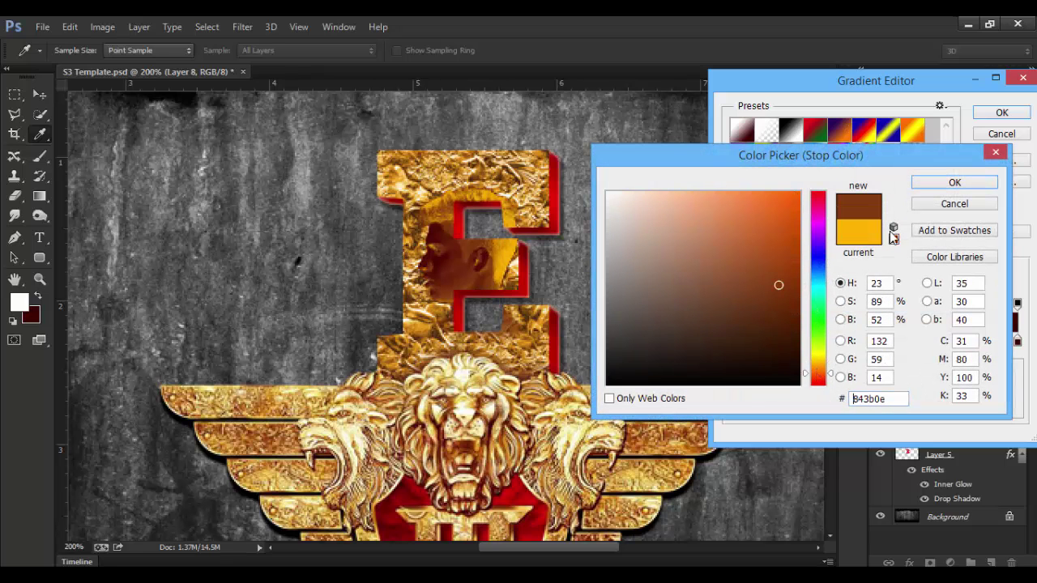
left_click(943, 185)
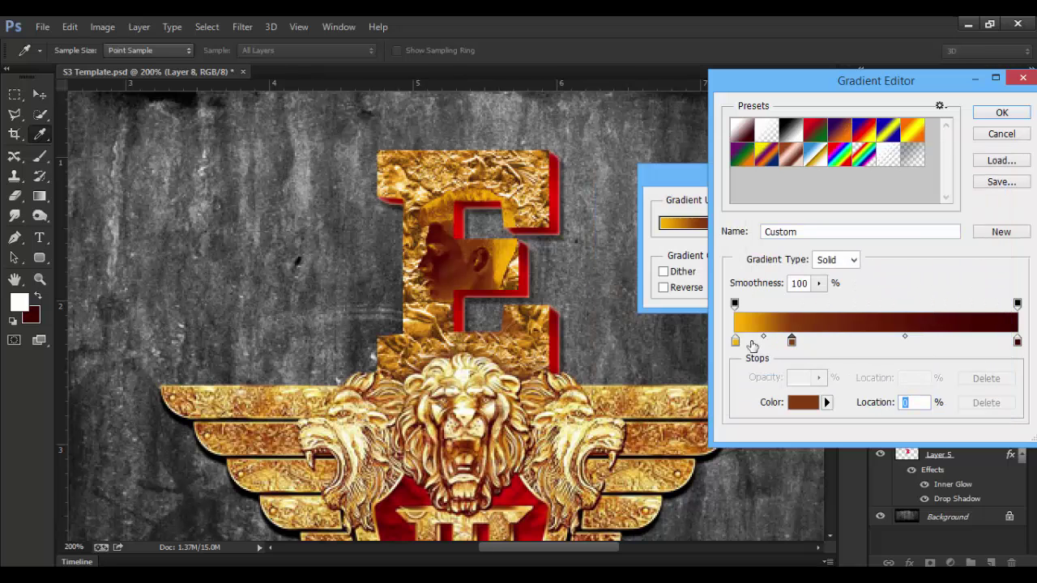
- Keep a gold stop just inside the gradient's start and recolour the starting stop to pale cream #fff0d1
left_click(735, 341)
left_click(802, 402)
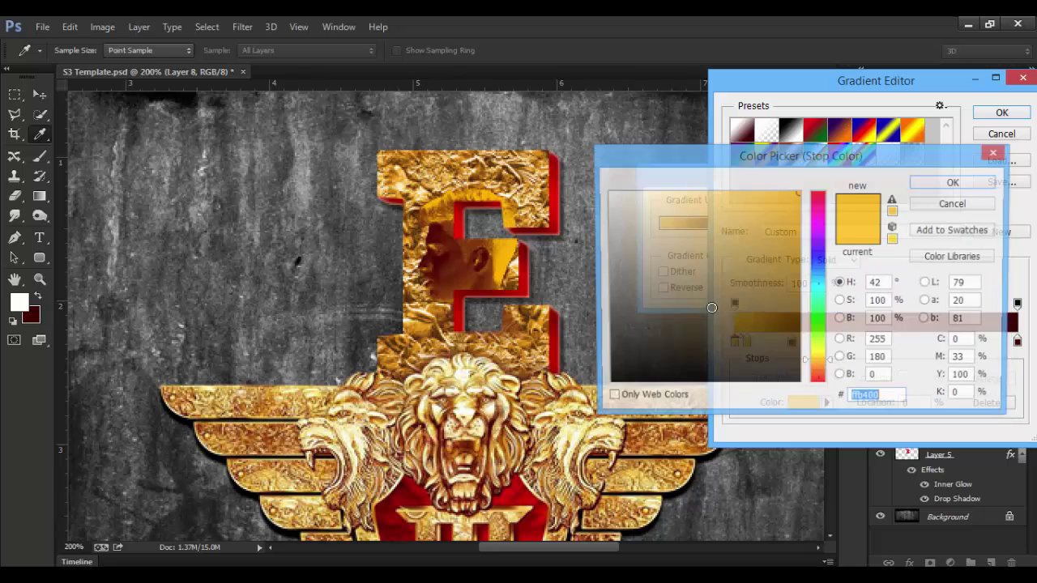
left_click(609, 194)
left_click(933, 188)
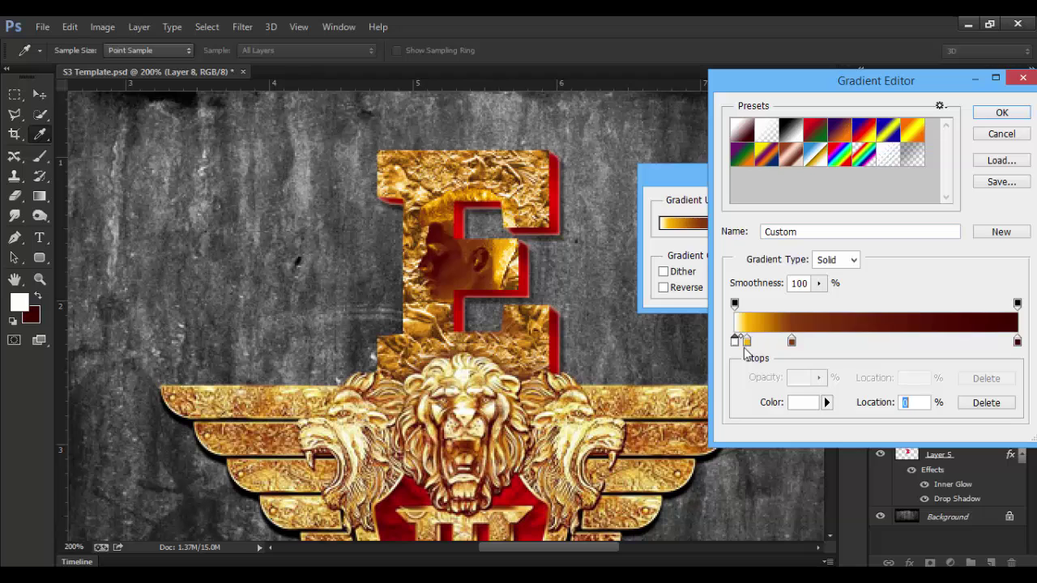
left_click(805, 400)
mouse_move(740, 195)
left_mouse_down()
mouse_move(689, 182)
mouse_move(641, 193)
left_mouse_up()
left_click(933, 188)
- Add a stop slightly before the middle of the gradient and colour it golden orange #ffae00
left_click(845, 342)
left_click(802, 403)
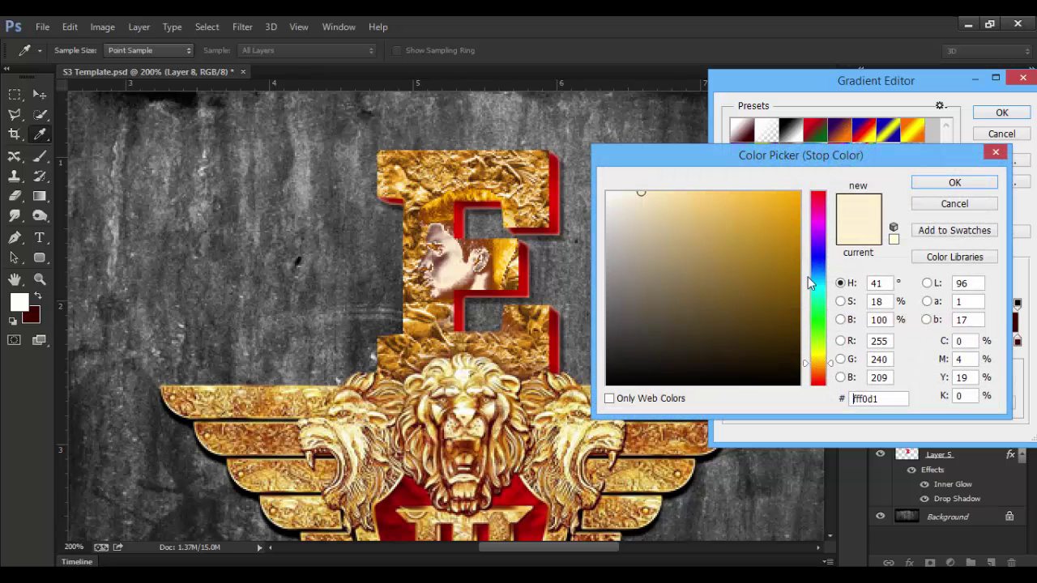
left_click(769, 229)
left_click(940, 184)
- Add a stop at 67% of the gradient and set the end stop to white
left_click(923, 341)
left_click(1017, 341)
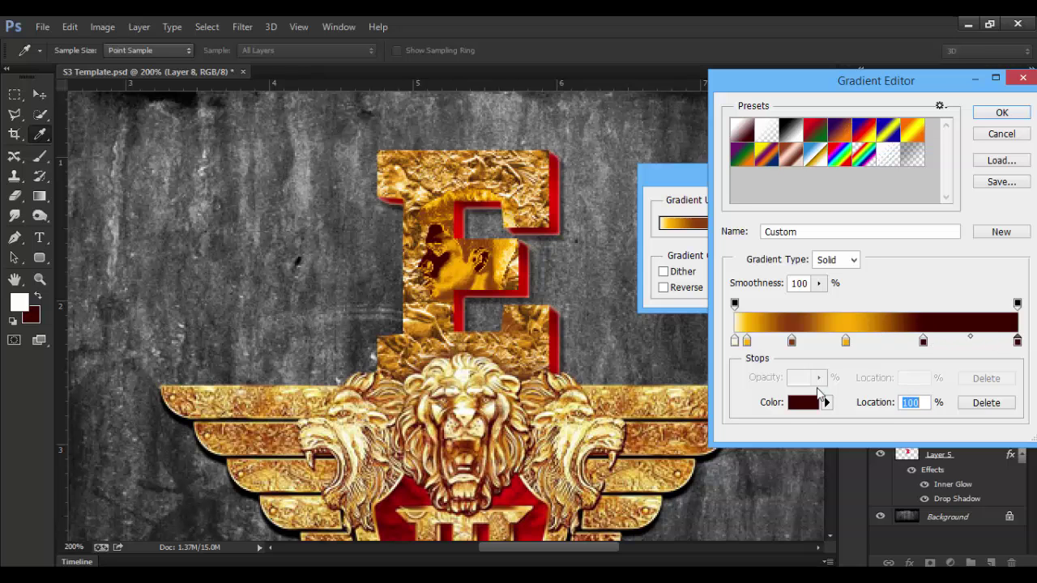
left_click(803, 402)
left_click(629, 204)
left_click(607, 192)
left_click(932, 189)
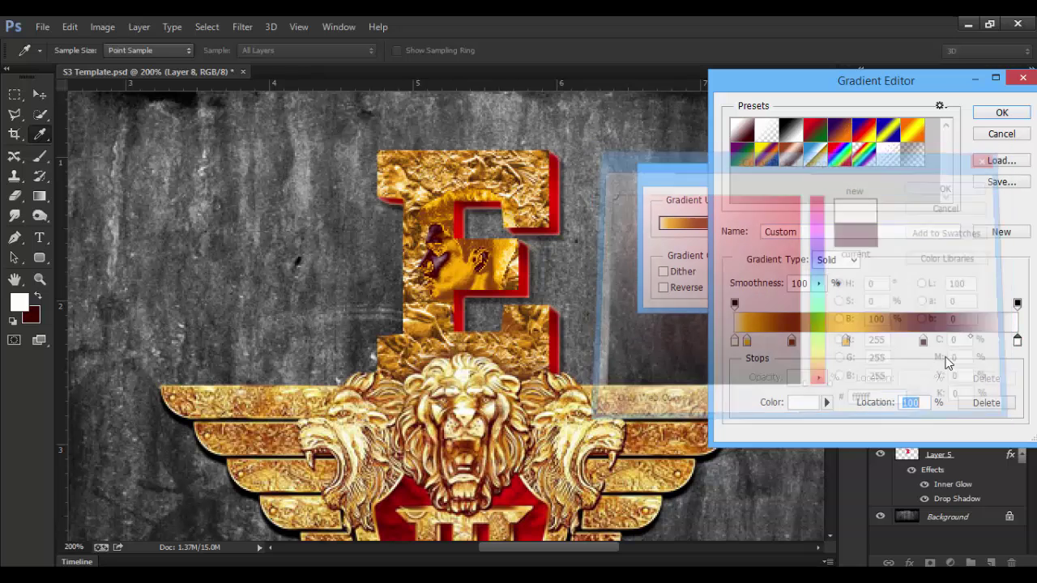
- Recolour the gradient's 67% stop to light yellow and accept the edited gradient
left_click(923, 341)
left_click(803, 403)
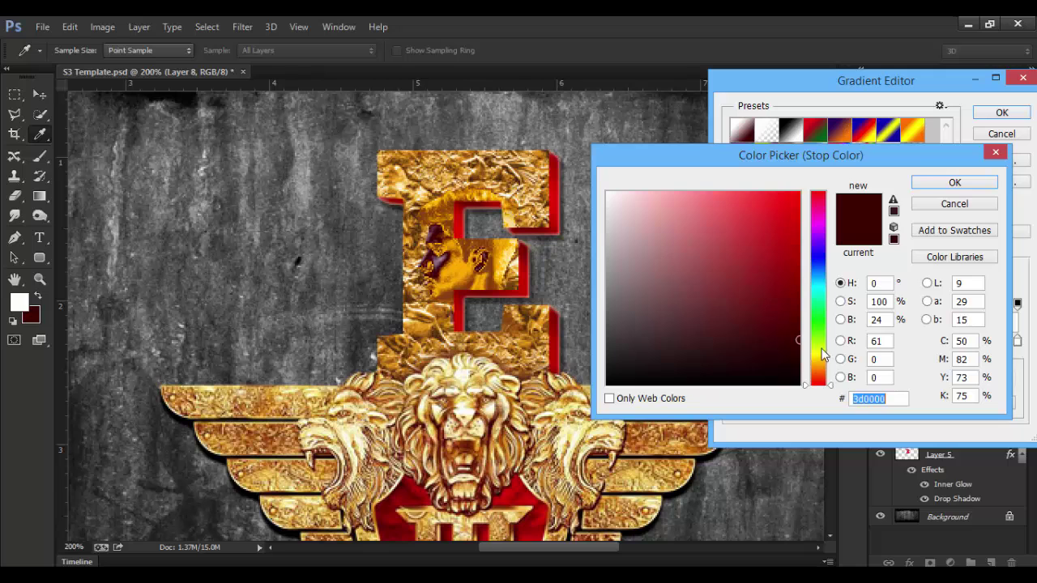
left_click(819, 358)
right_click(880, 399)
key("ctrl+0")
left_click(618, 266)
left_click(618, 266)
mouse_move(738, 238)
left_mouse_down()
mouse_move(778, 198)
mouse_move(735, 204)
mouse_move(745, 246)
mouse_move(725, 204)
left_mouse_up()
left_click_drag(835, 357, 834, 357)
mouse_move(742, 208)
left_mouse_down()
mouse_move(776, 192)
mouse_move(743, 188)
left_mouse_up()
left_click(931, 186)
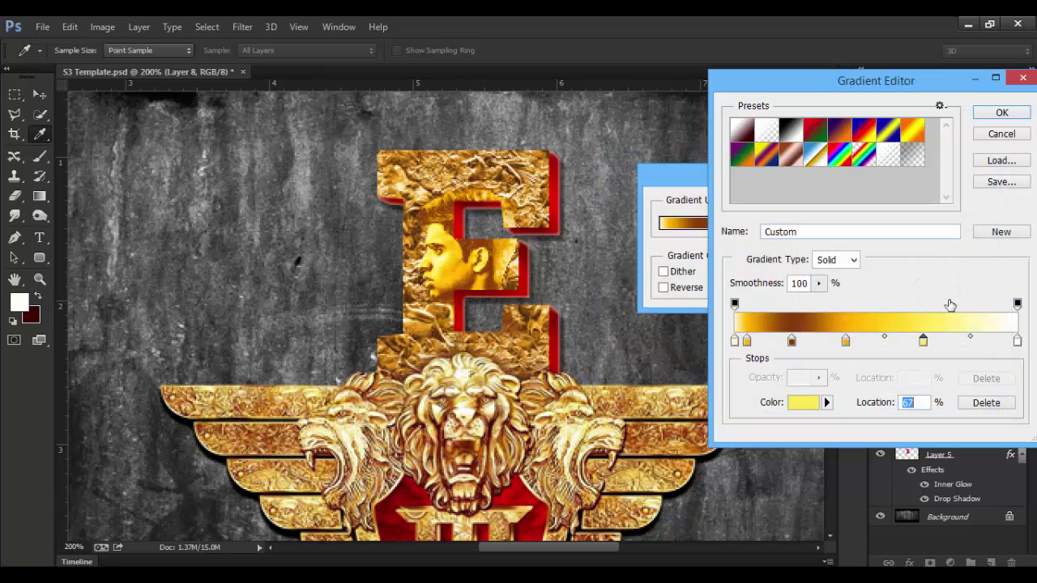
left_click(998, 115)
- Shift the hue of the golden orange stop slightly before the gradient's middle a little towards red
key("ctrl+0")
left_click(742, 229)
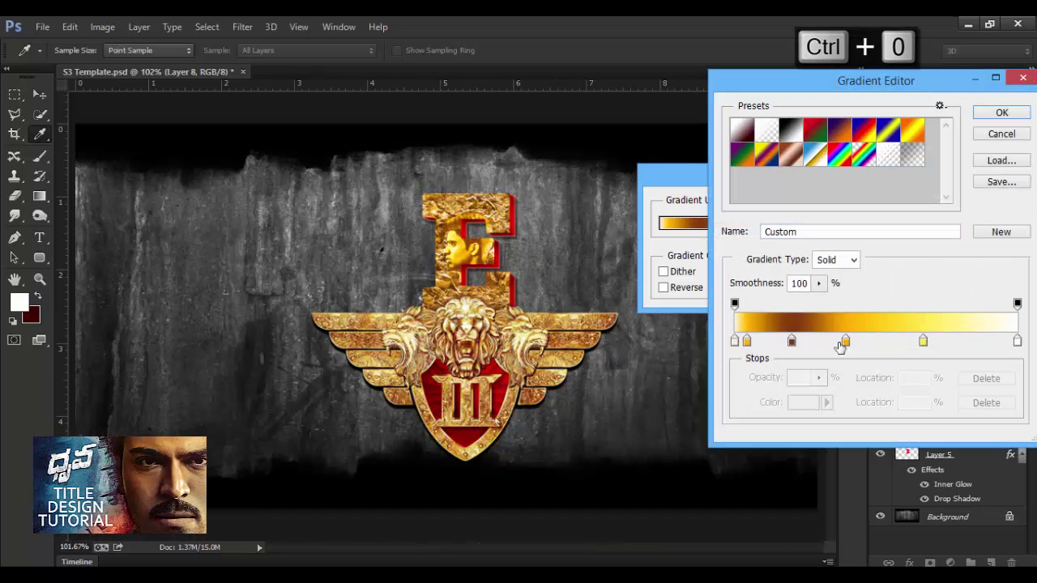
left_click(845, 341)
left_click(802, 401)
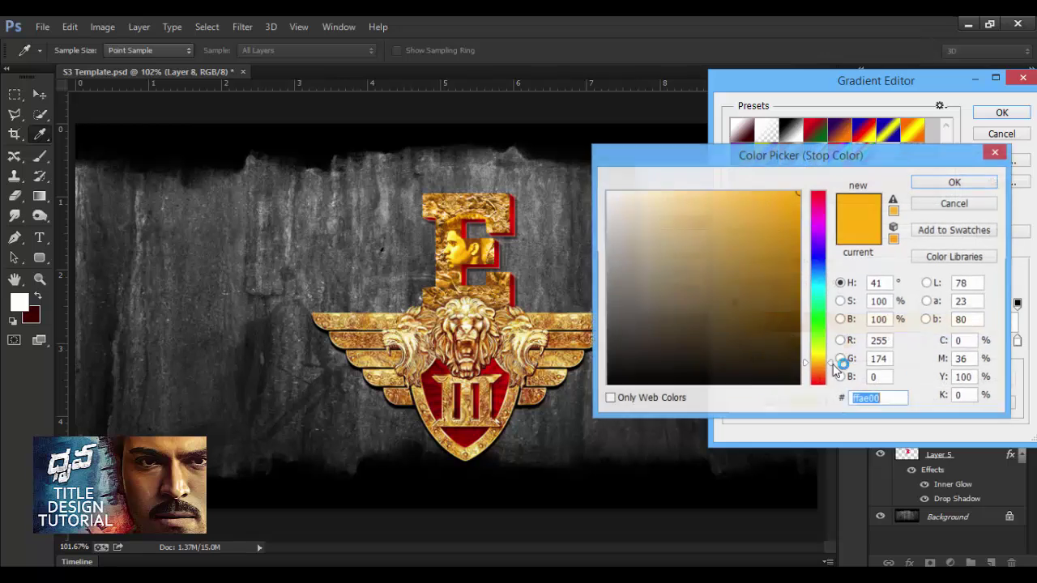
left_click_drag(832, 364, 831, 367)
key("Return")
- Darken the gradient's brown stop to #602603
left_click(923, 341)
double_click(923, 341)
key("Return")
key("ctrl+equal")
double_click(793, 341)
left_click_drag(785, 299, 794, 312)
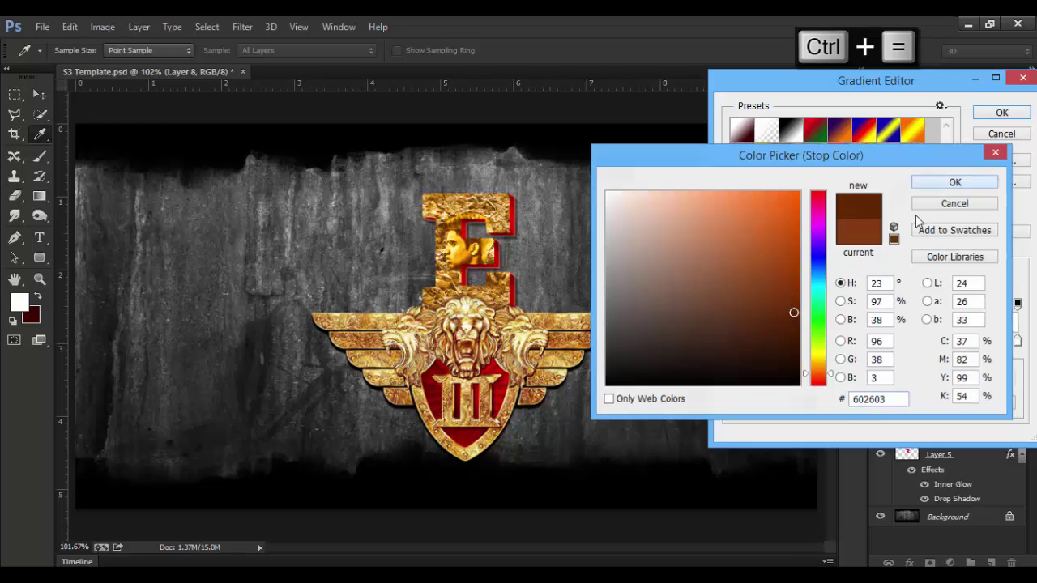
key("Return")
- Recolour the gradient's 67% stop to a deeper, more saturated tone
double_click(922, 341)
mouse_move(786, 243)
left_mouse_down()
mouse_move(801, 235)
mouse_move(800, 202)
mouse_move(798, 221)
left_mouse_up()
left_click(929, 188)
- Recolour the orange stop near the gradient's middle to dark orange #d87000 and apply the gradient map to the portrait
double_click(858, 341)
left_click(923, 186)
left_click(802, 403)
left_click_drag(834, 373, 833, 369)
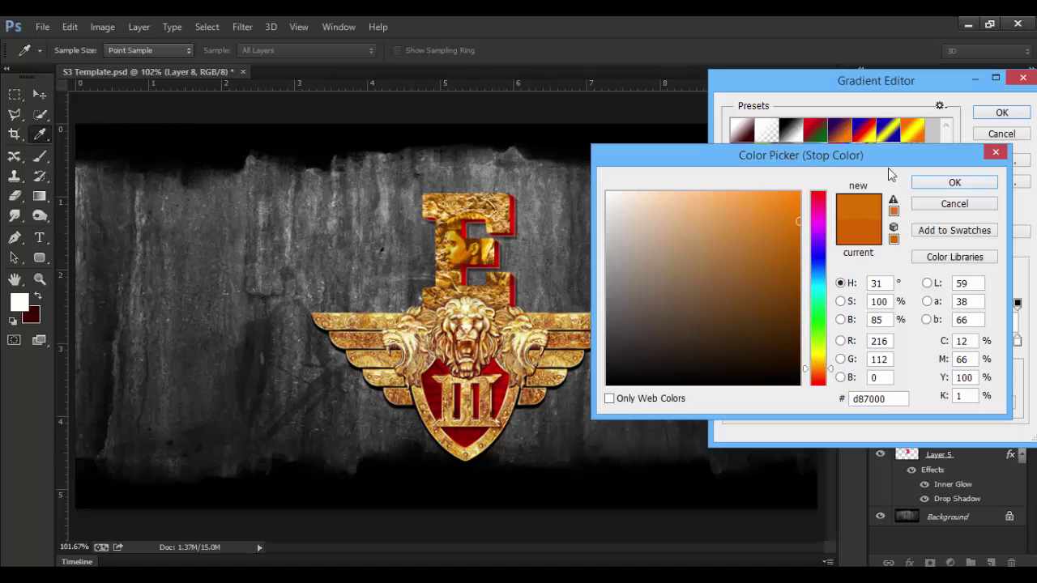
left_click(946, 183)
left_click(997, 113)
left_click(920, 206)
- Choose the Smudge tool for working on the portrait and give it a hard round 15 px brush tip
key("ctrl+space")
left_click_drag(461, 217, 550, 295)
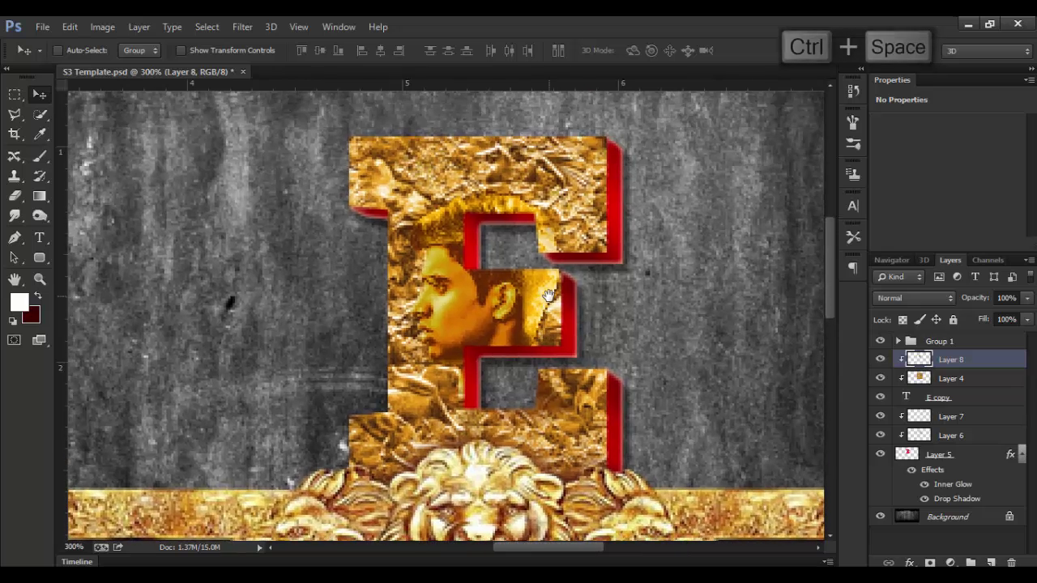
left_click(16, 217)
left_click(61, 241)
left_click_drag(235, 54, 212, 51)
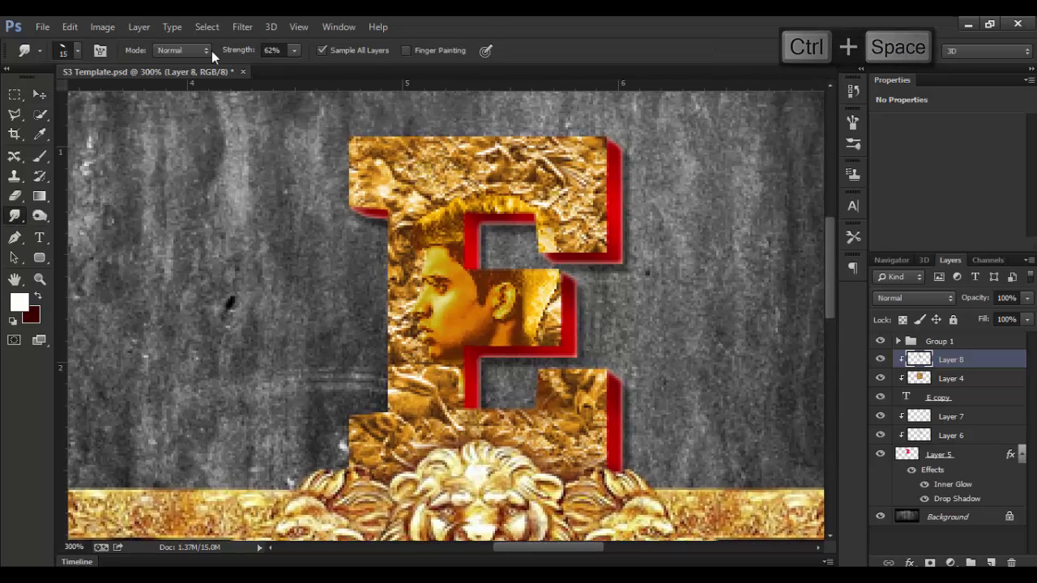
left_click(74, 52)
left_click(57, 173)
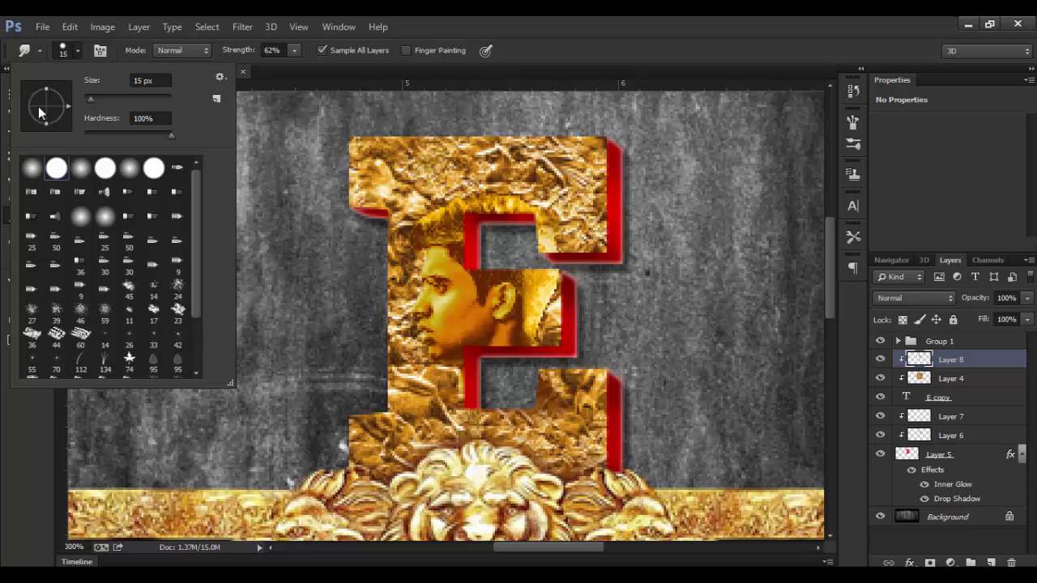
- Shape the 15 px smudge brush tip into a thin slanted ellipse in the brush settings
left_click(335, 26)
left_click(370, 144)
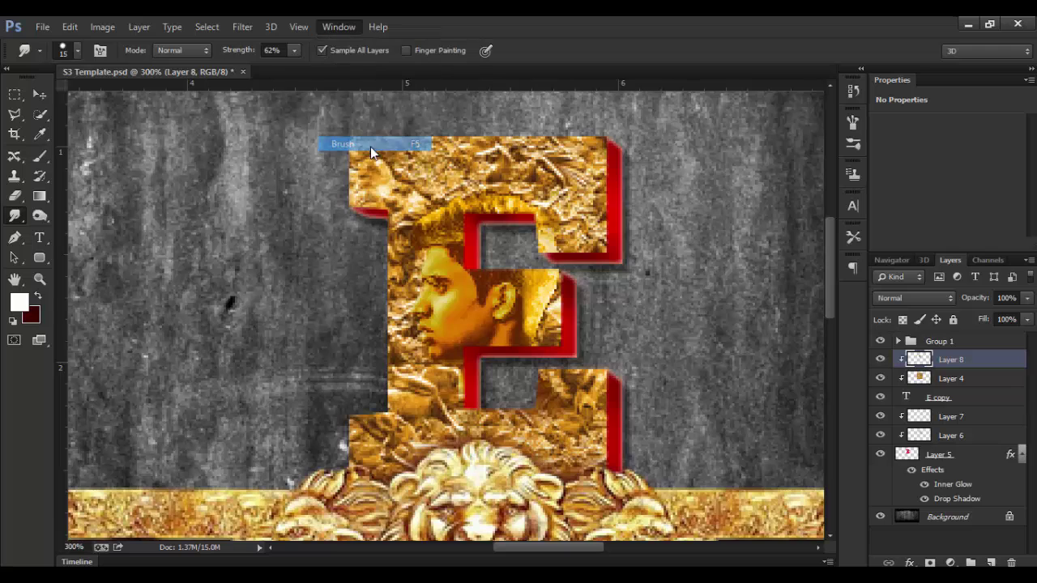
mouse_move(798, 330)
left_mouse_down()
mouse_move(803, 313)
mouse_move(823, 327)
left_mouse_up()
left_click(808, 112)
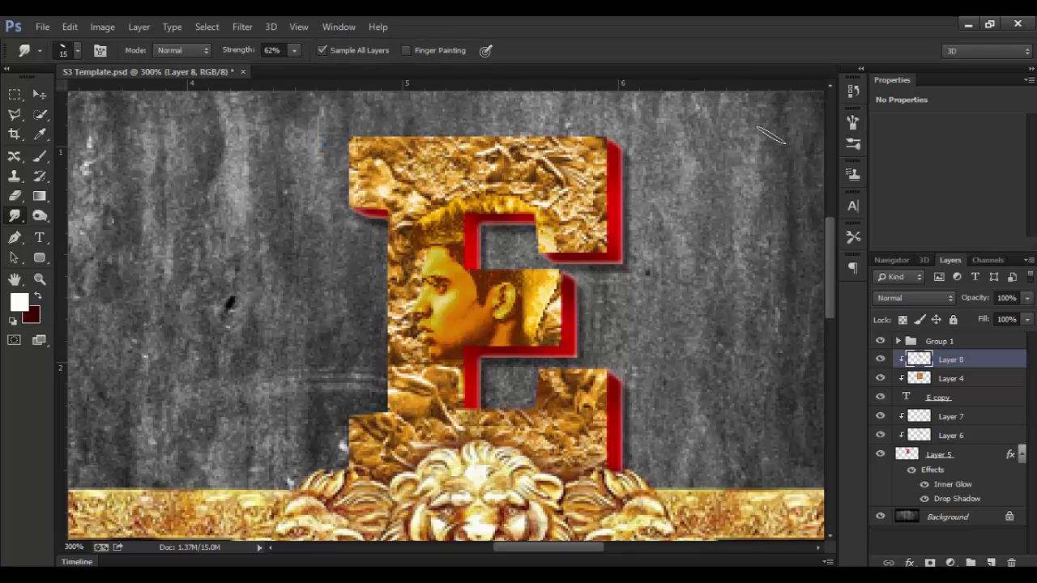
- Reduce the smudge brush to 6 px and smear the portrait's hair and edges into the E's gold texture
key("bracketleft")
key("bracketleft")
key("bracketleft")
key("bracketleft")
key("bracketleft")
key("ctrl+minus")
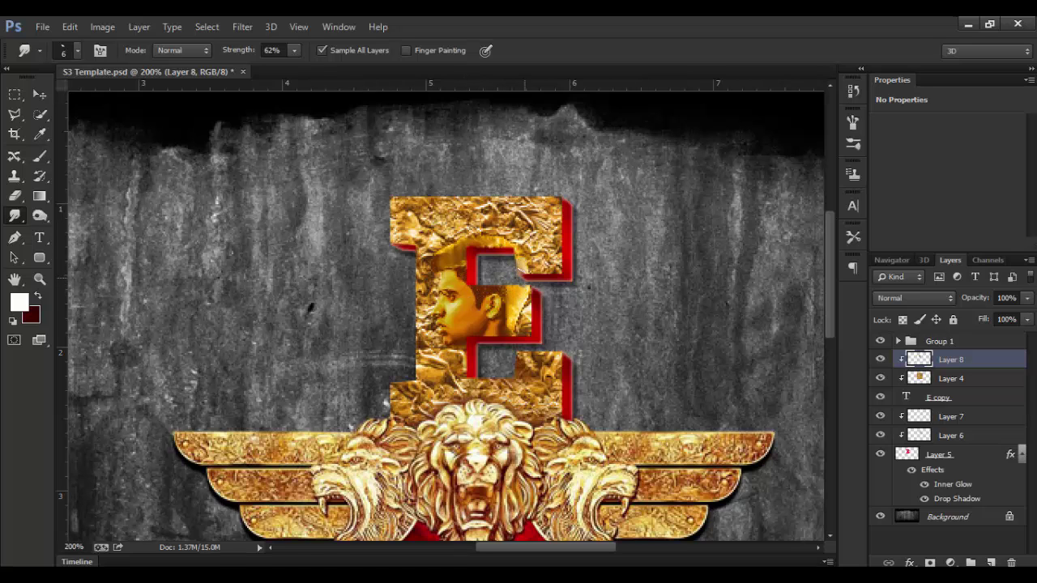
key("ctrl+z")
key("ctrl+minus")
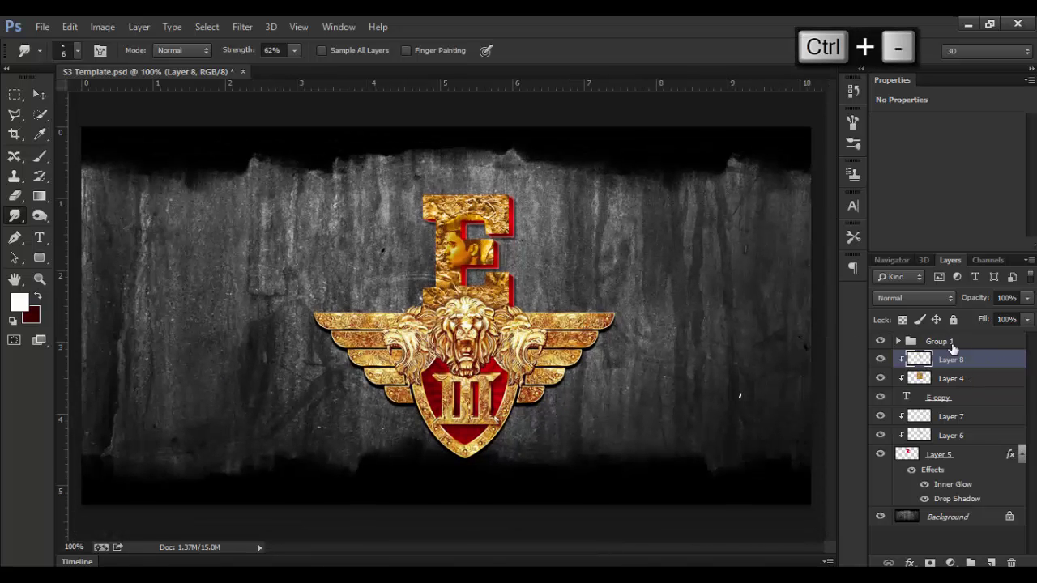
- Give Layer 8 a Drop Shadow effect and adjust the shadow's distance
right_click(996, 360)
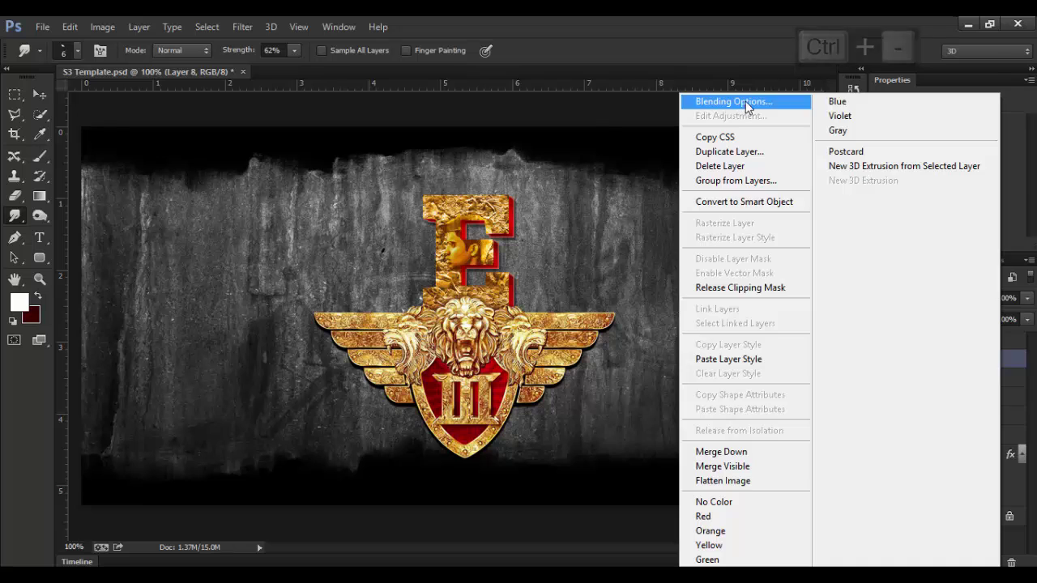
left_click(746, 101)
left_click(658, 384)
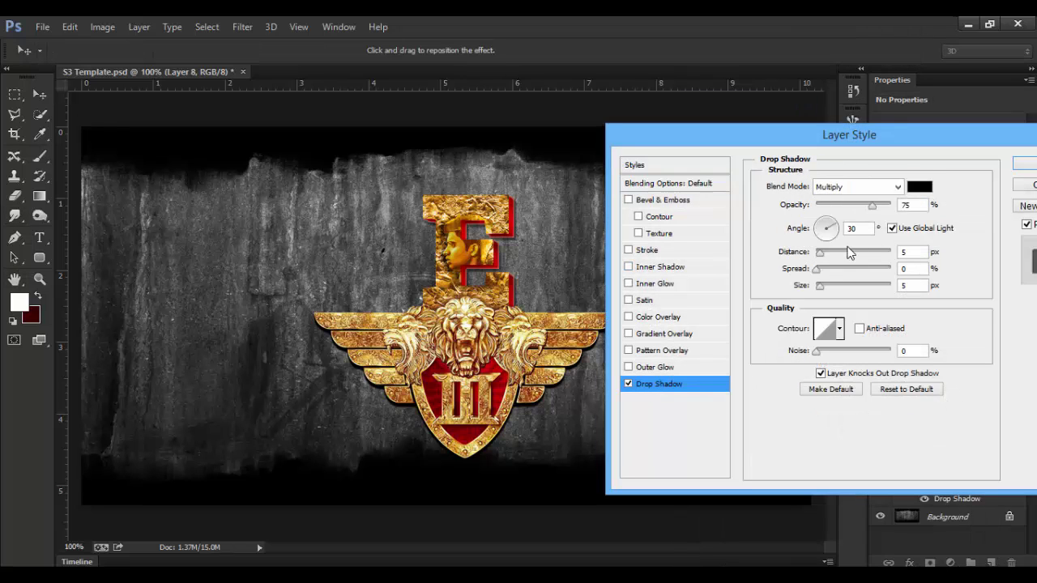
left_click(818, 253)
left_click_drag(818, 258, 799, 274)
- Recolour Layer 8's drop shadow to dark orange-brown
left_click(919, 187)
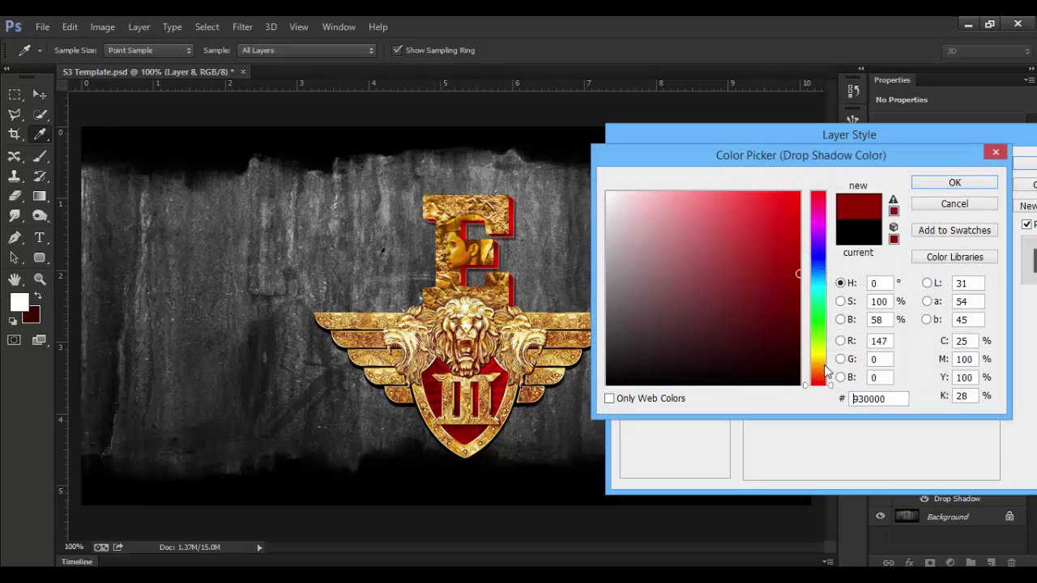
left_click(824, 370)
left_click(771, 301)
left_click(798, 285)
left_click(932, 184)
- Set the drop shadow's distance to 4 px and its opacity to 47%, and apply the layer style
left_click_drag(872, 206, 891, 205)
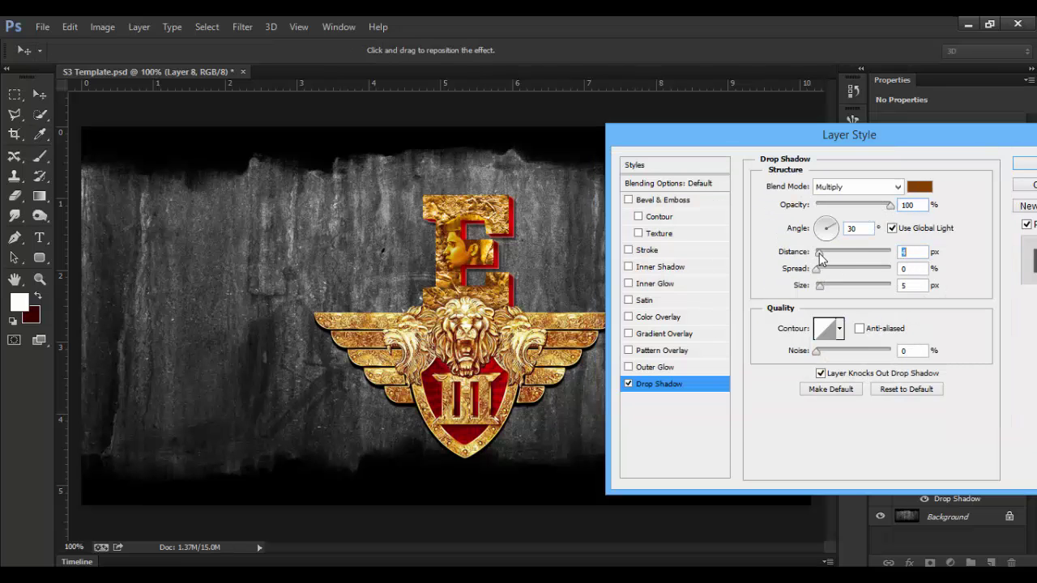
left_click_drag(856, 210, 851, 211)
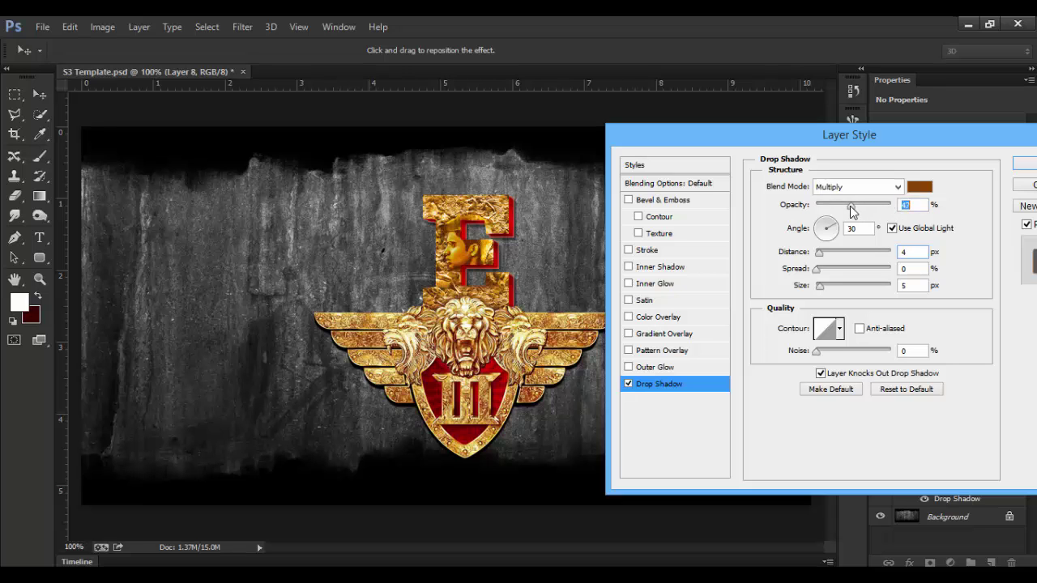
left_click(1023, 164)
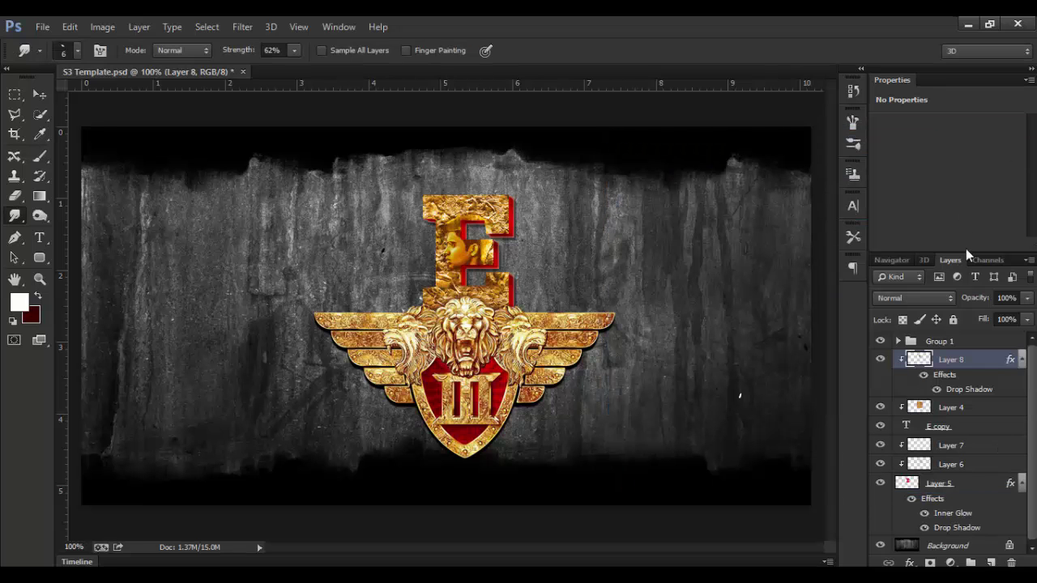
- Lower Layer 8's opacity to 85% and scale the layer down to about 87.5% of its size
left_click_drag(976, 301, 967, 301)
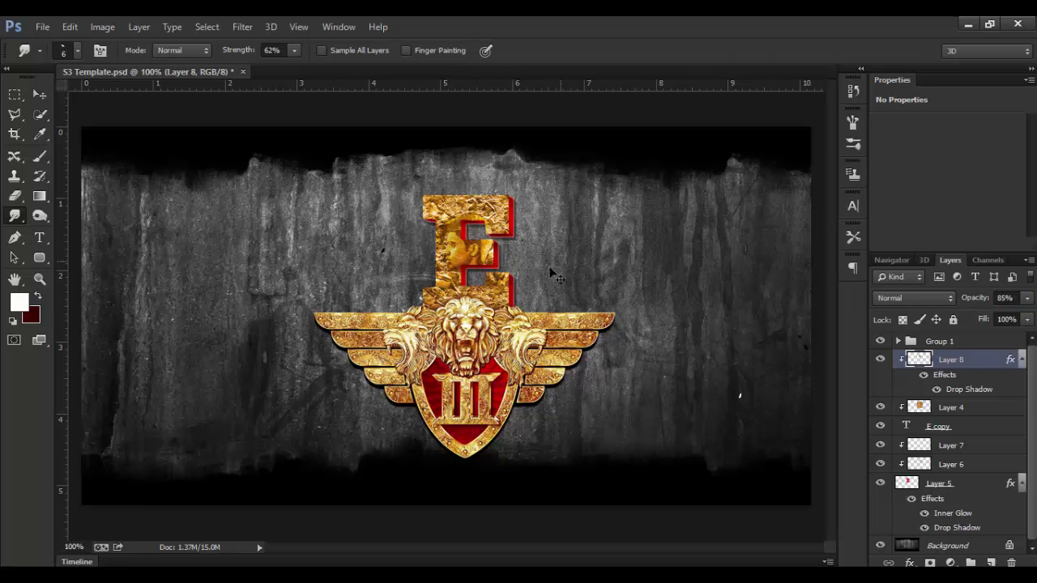
key("ctrl+t")
left_click_drag(499, 300, 492, 290)
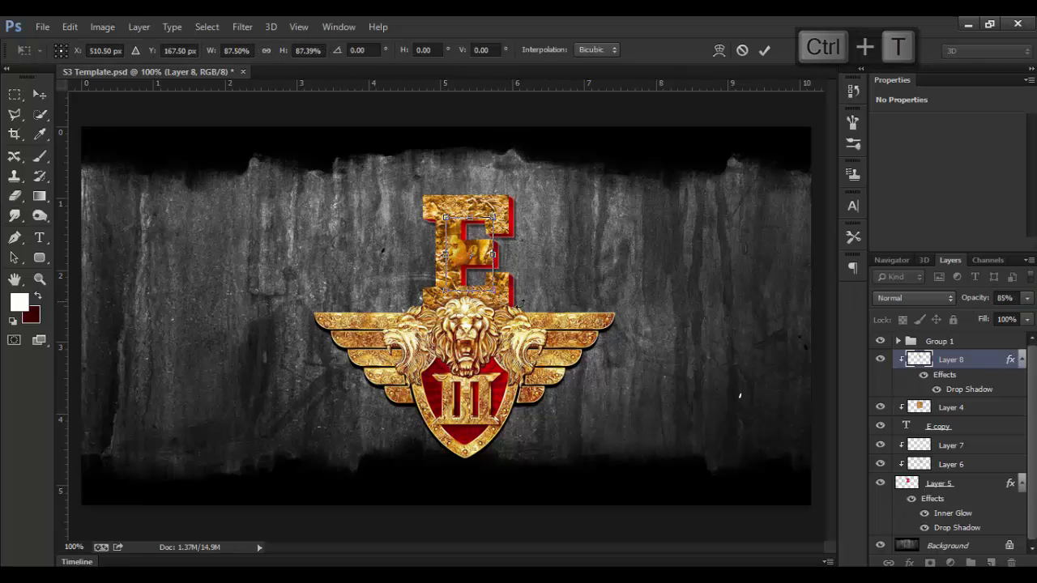
key("Return")
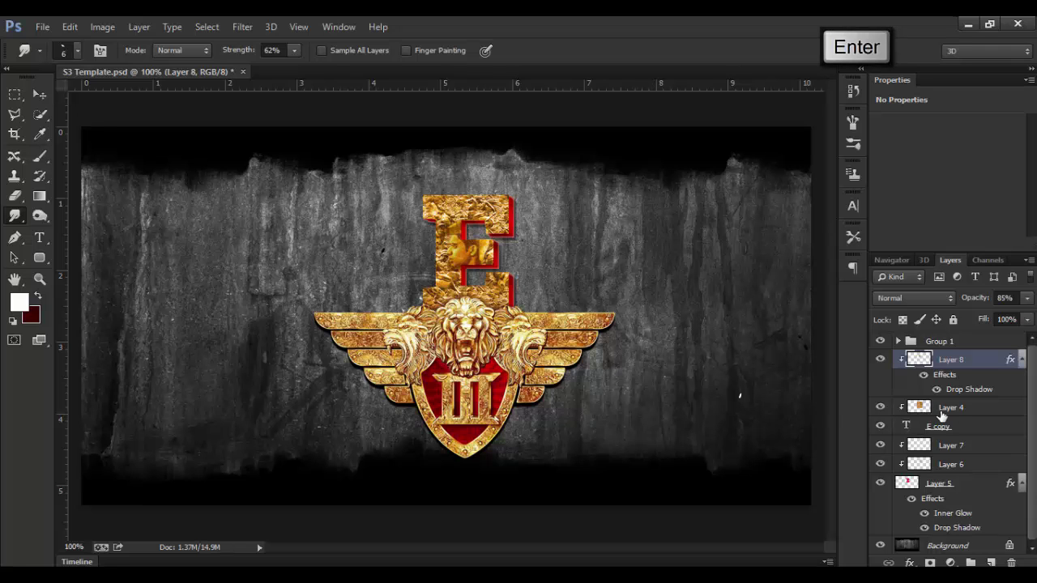
- Merge Layer 8 with Layer 4 into a single clipped layer
left_click(972, 414, "ctrl")
right_click(969, 413)
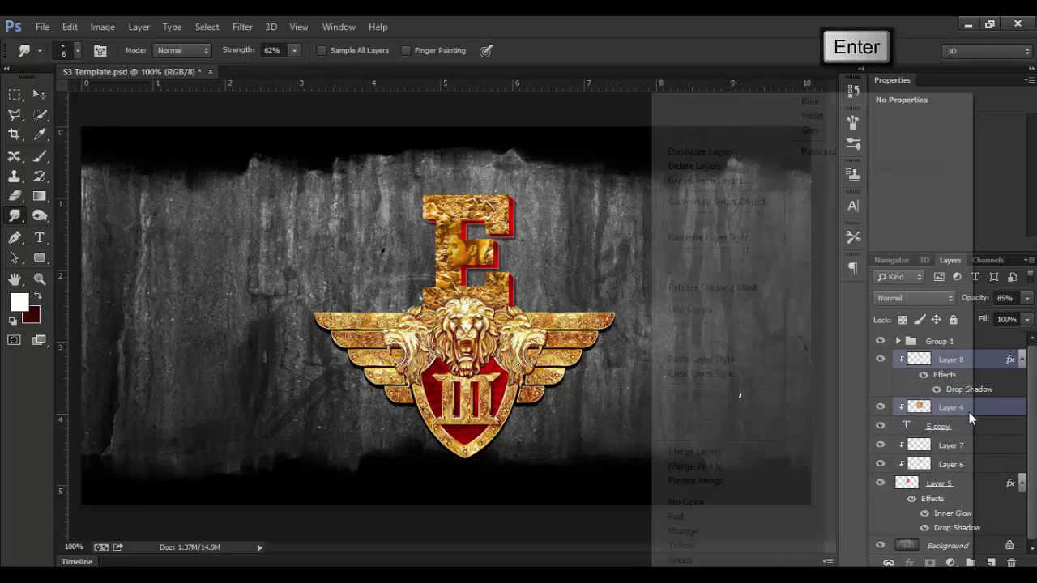
left_click(716, 452)
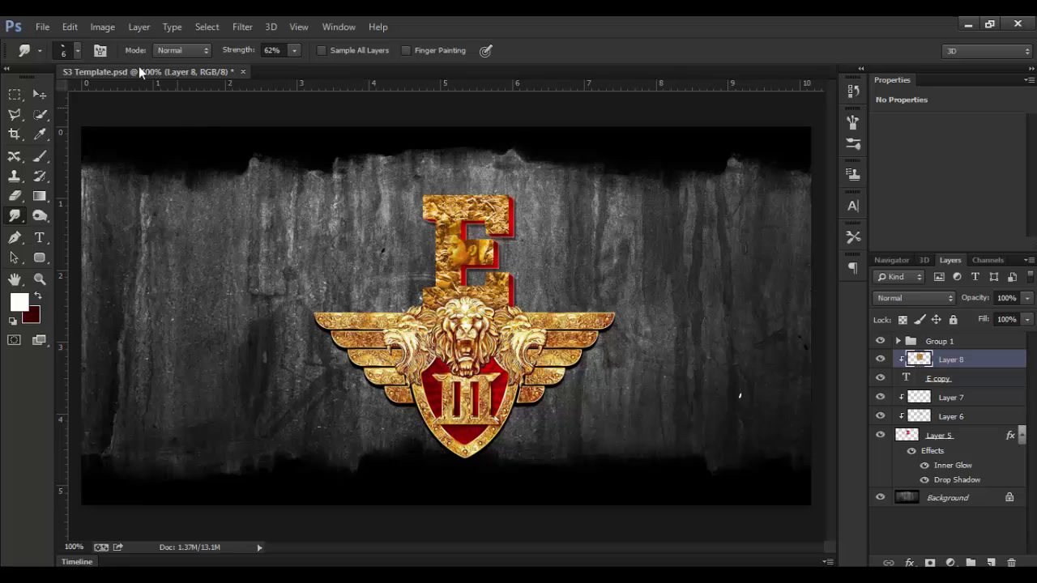
- Apply Hue/Saturation to the merged layer with hue +1, saturation +11 and lightness -1
left_click(102, 27)
mouse_move(116, 65)
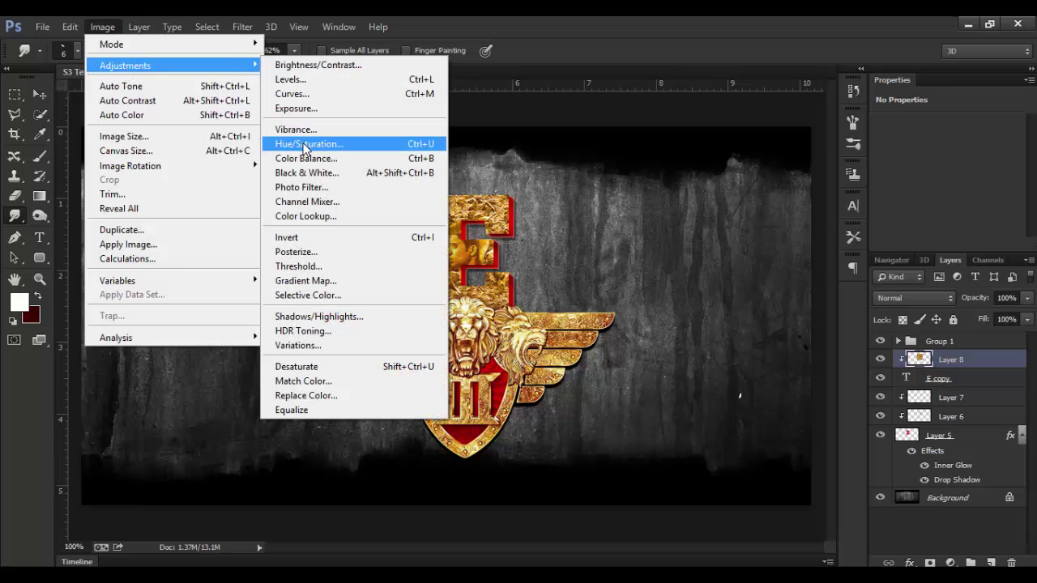
left_click(370, 143)
left_click_drag(836, 285, 842, 325)
left_click_drag(838, 363, 835, 364)
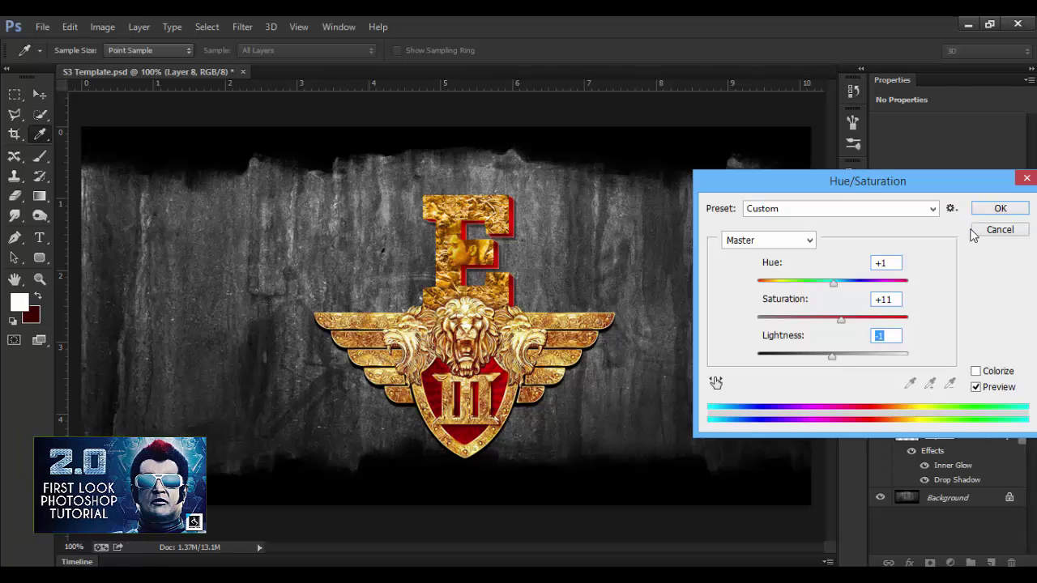
left_click(998, 208)
- Apply Color Balance to the merged layer's midtones with levels +21, +5 and +51
left_click(102, 27)
mouse_move(185, 67)
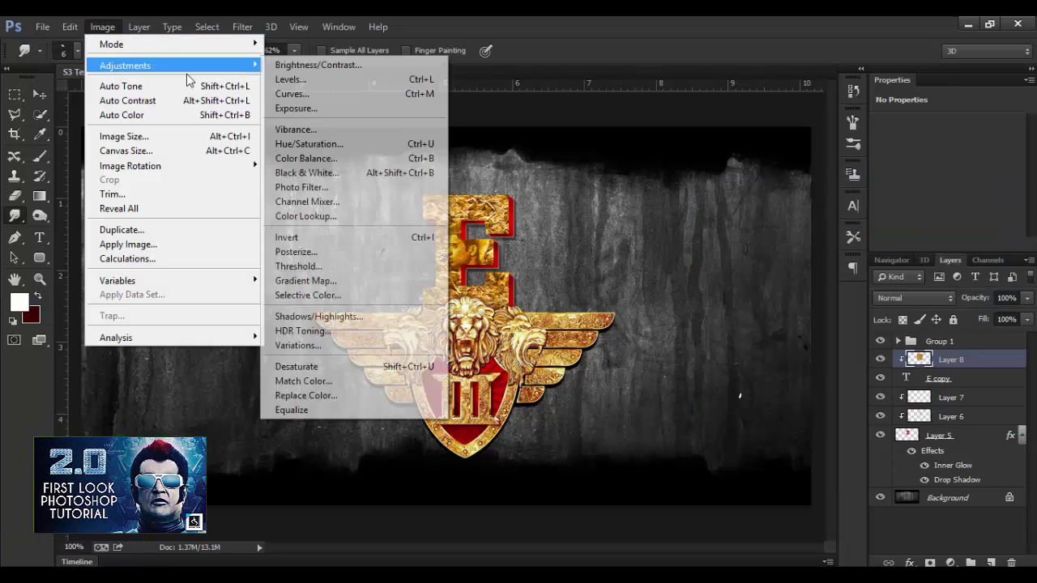
left_click(316, 159)
left_click_drag(806, 246, 827, 244)
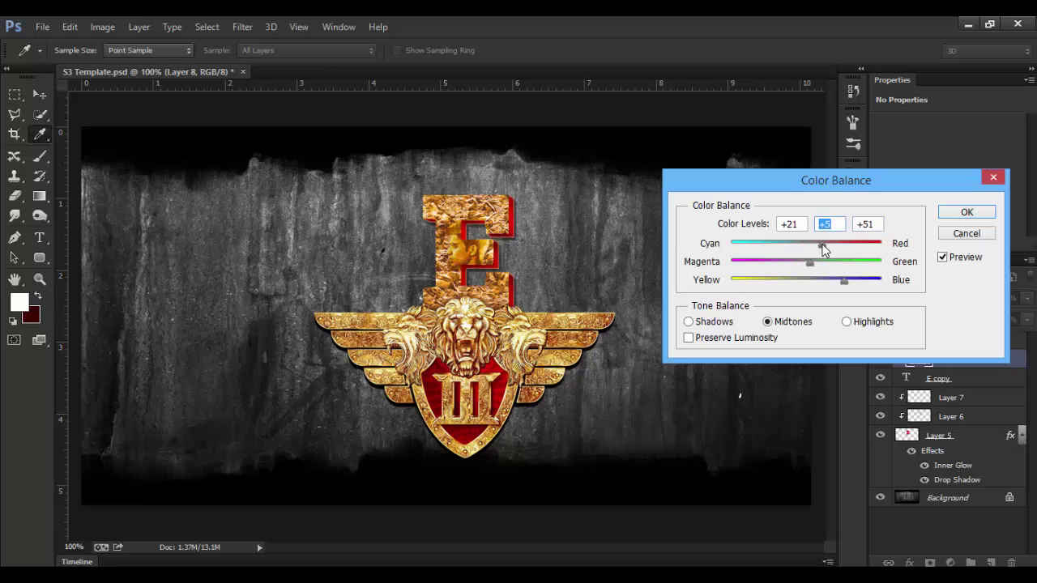
left_click(954, 212)
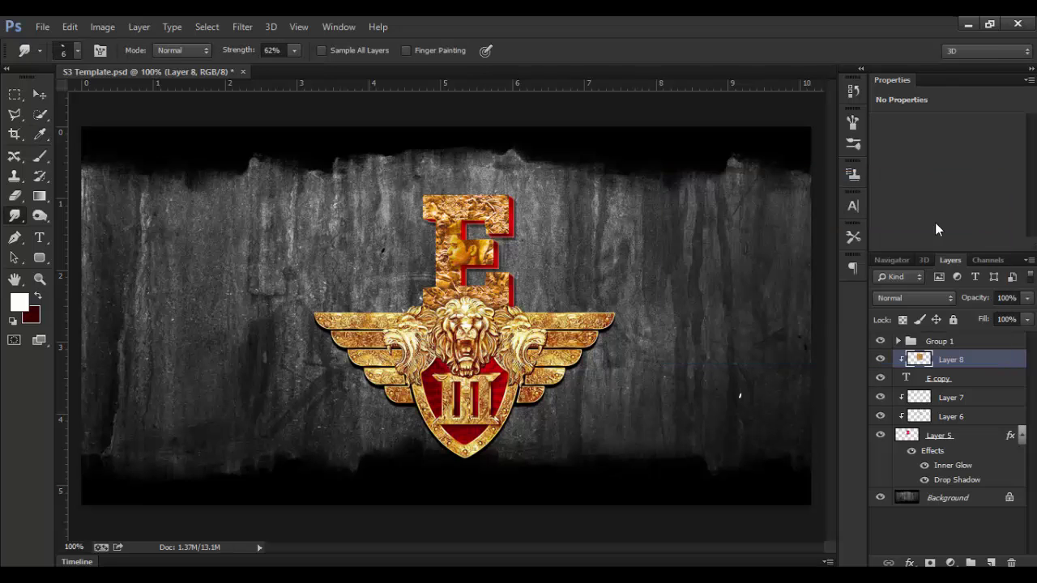
- Shift the merged layer's hue slightly towards yellow with a second Hue/Saturation adjustment
left_click(104, 26)
mouse_move(134, 65)
left_click(303, 141)
mouse_move(839, 283)
left_mouse_down()
mouse_move(829, 282)
mouse_move(839, 283)
left_mouse_up()
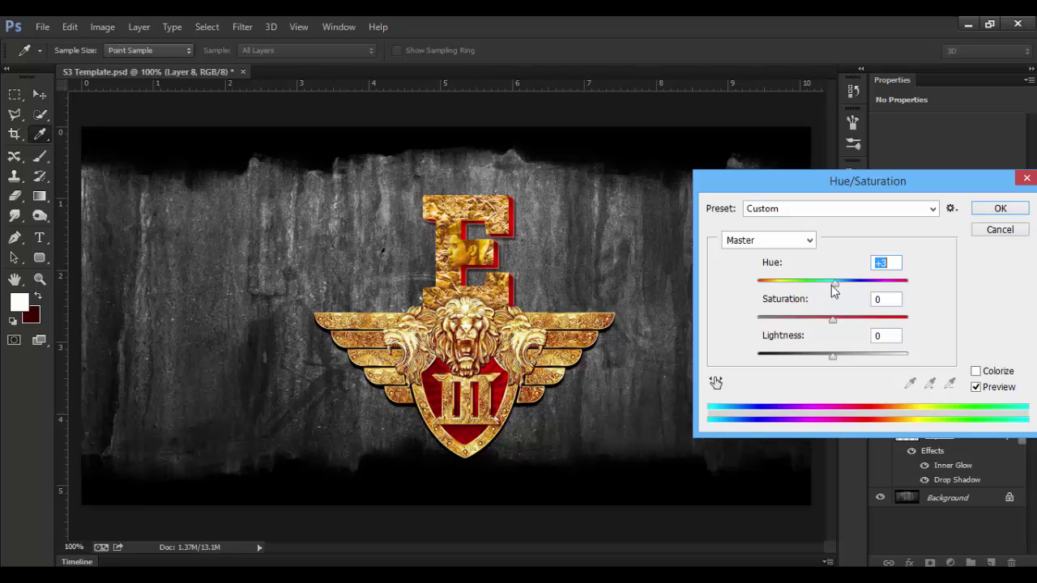
left_click_drag(837, 286, 838, 287)
left_click(999, 210)
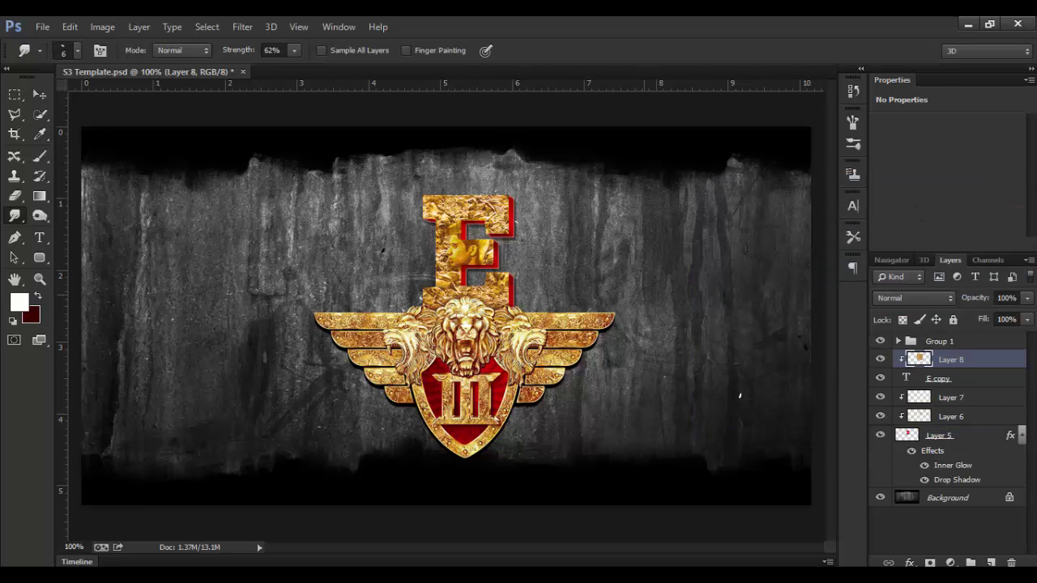
- Add a Stroke effect to the E copy text layer and set its position to Inside
left_click(987, 375)
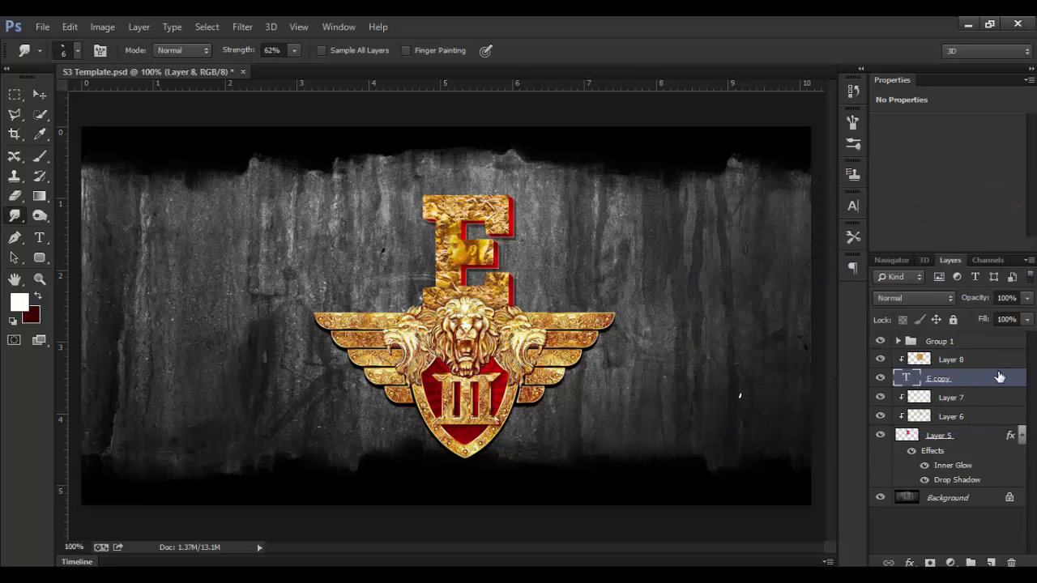
right_click(999, 377)
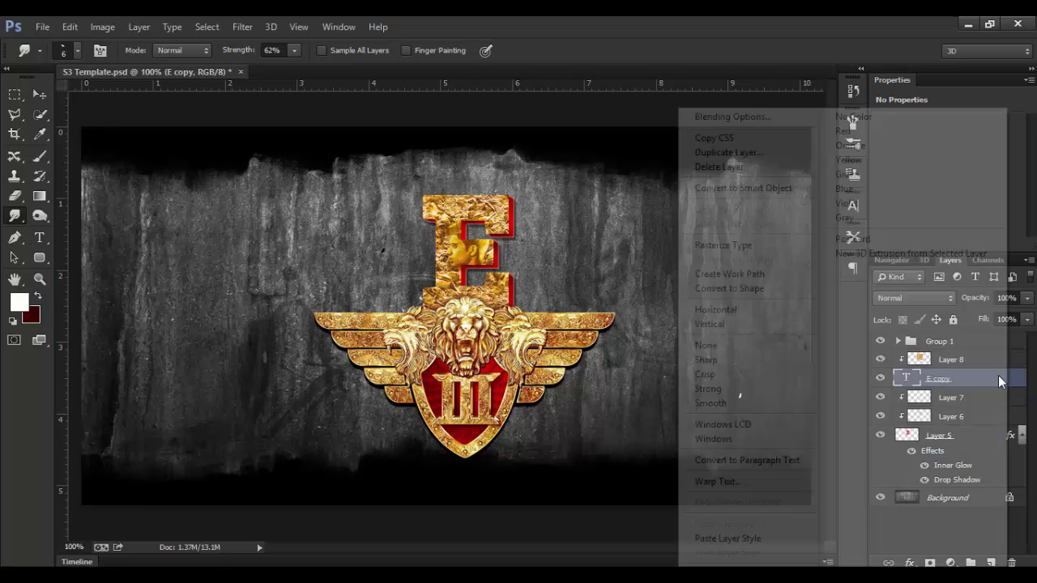
left_click(754, 121)
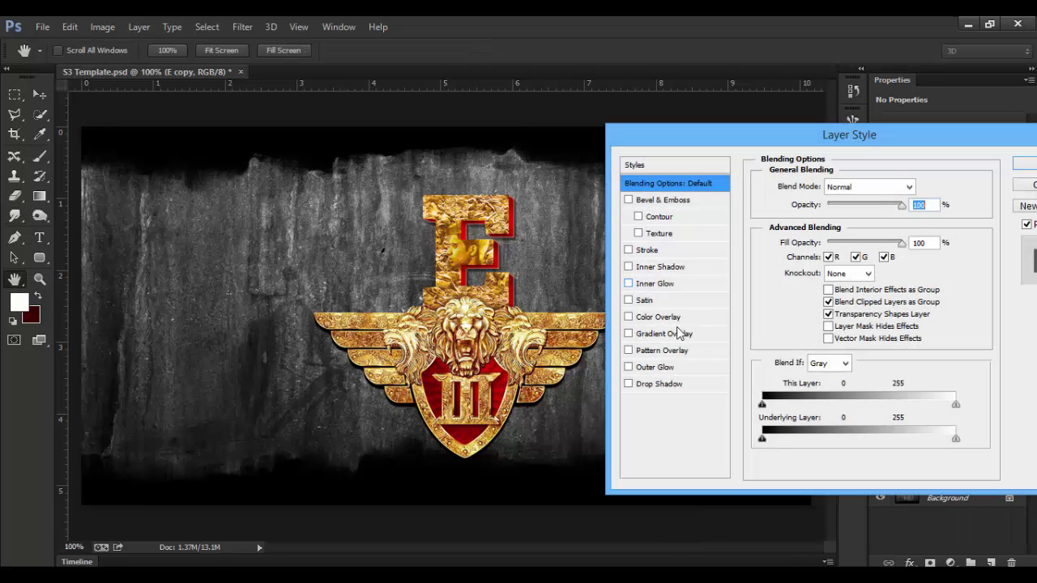
left_click(648, 250)
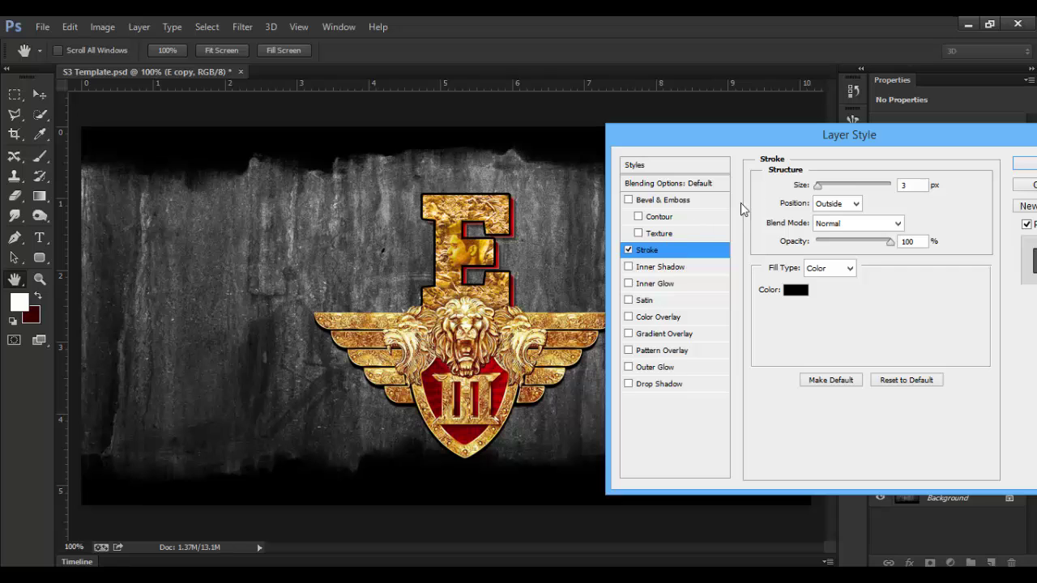
left_click(824, 205)
left_click(830, 231)
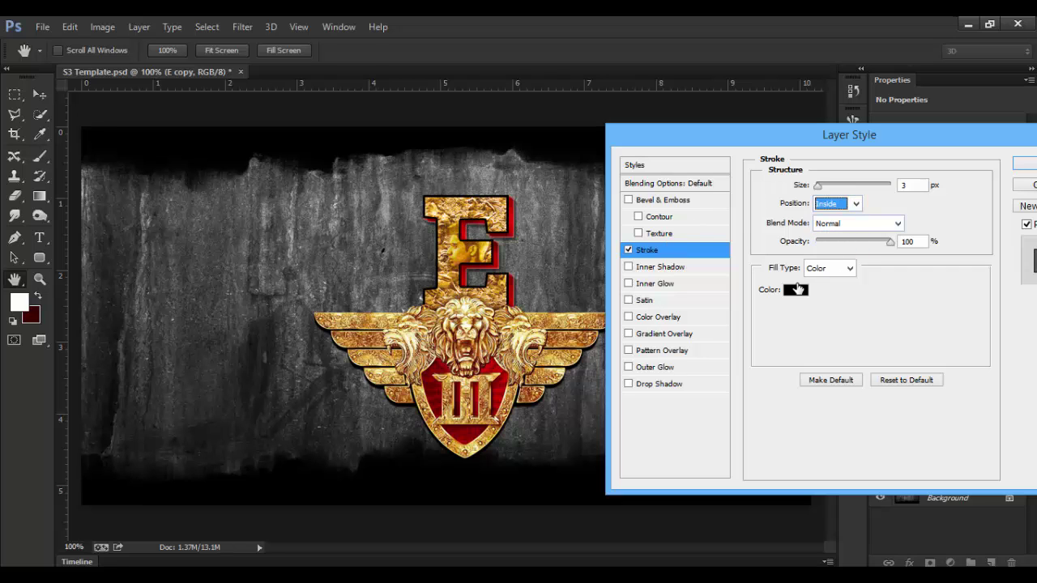
- Set the colour of the E copy layer's stroke to light yellow, hex fff36a
left_click(796, 290)
left_click(824, 357)
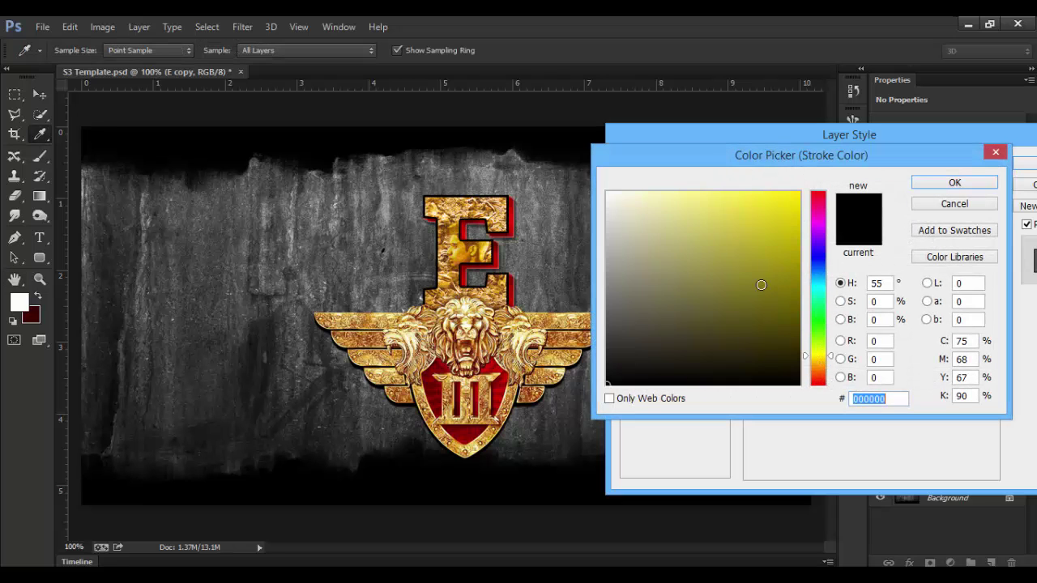
left_click(704, 192)
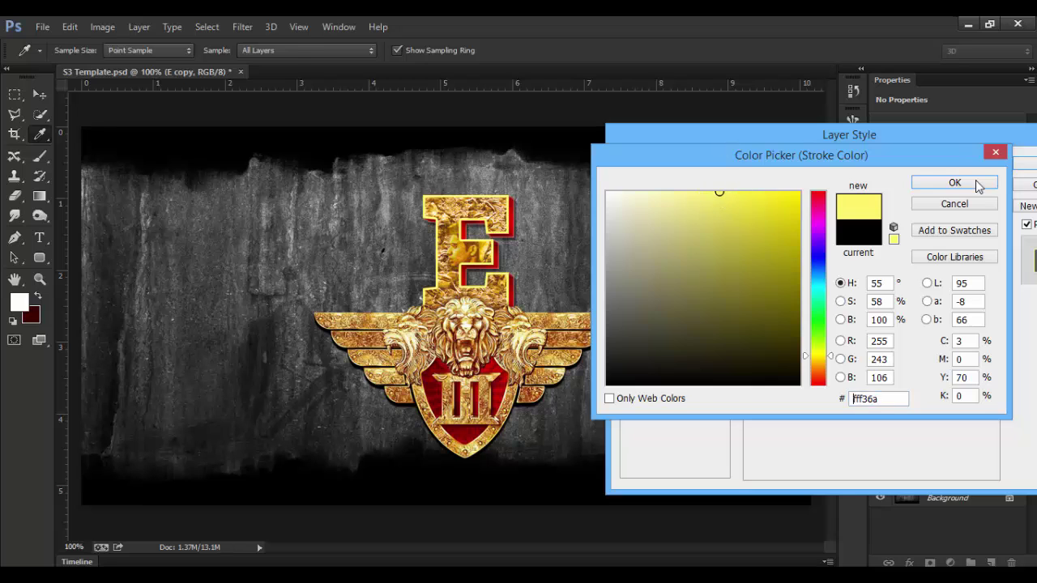
left_click(976, 184)
- Set the yellow stroke's size to 2 px and reduce its opacity
type("2")
type("1")
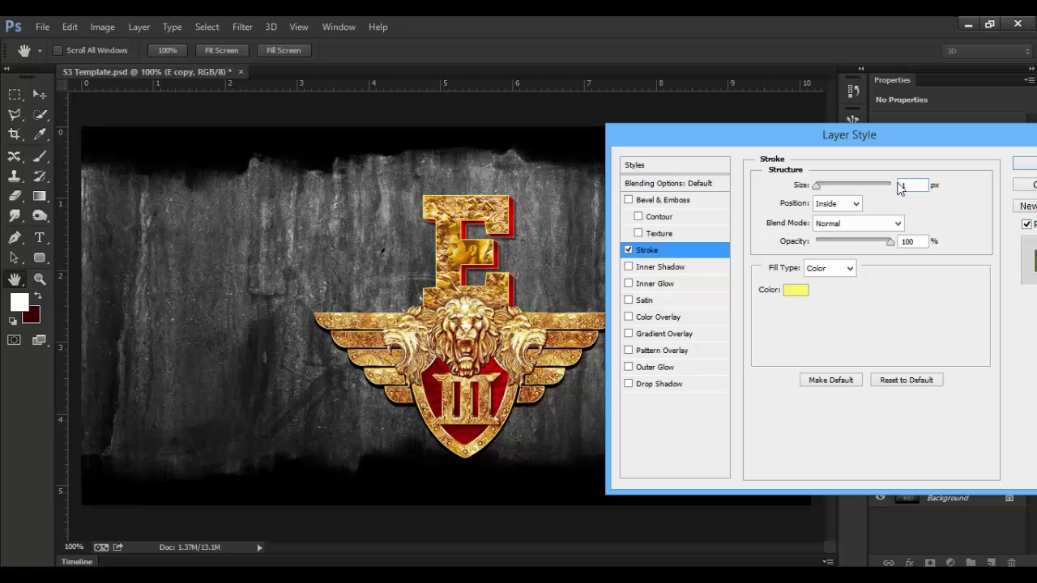
key("BackSpace")
type("2")
mouse_move(892, 243)
left_mouse_down()
mouse_move(843, 246)
mouse_move(874, 247)
left_mouse_up()
- Add an Inner Glow to the E with a size of 10 px and an opacity of 39%
left_click(663, 285)
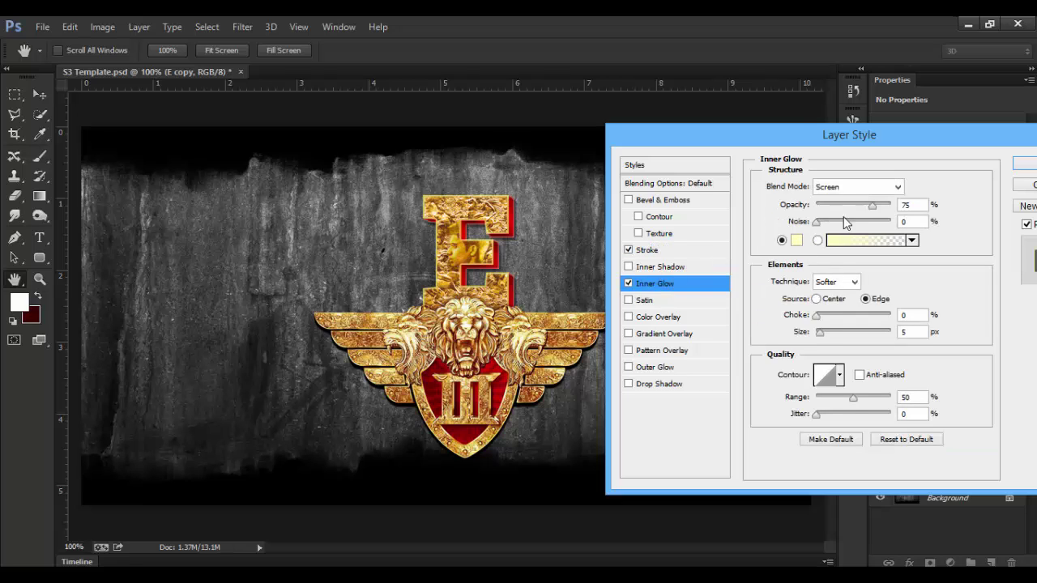
mouse_move(818, 331)
left_mouse_down()
mouse_move(832, 330)
mouse_move(823, 332)
left_mouse_up()
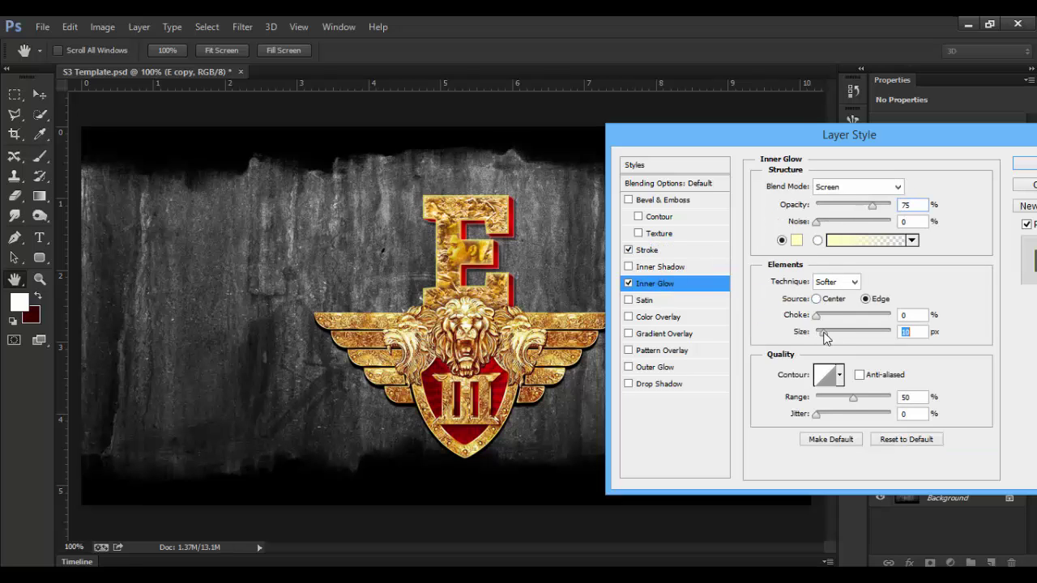
left_click_drag(869, 205, 844, 207)
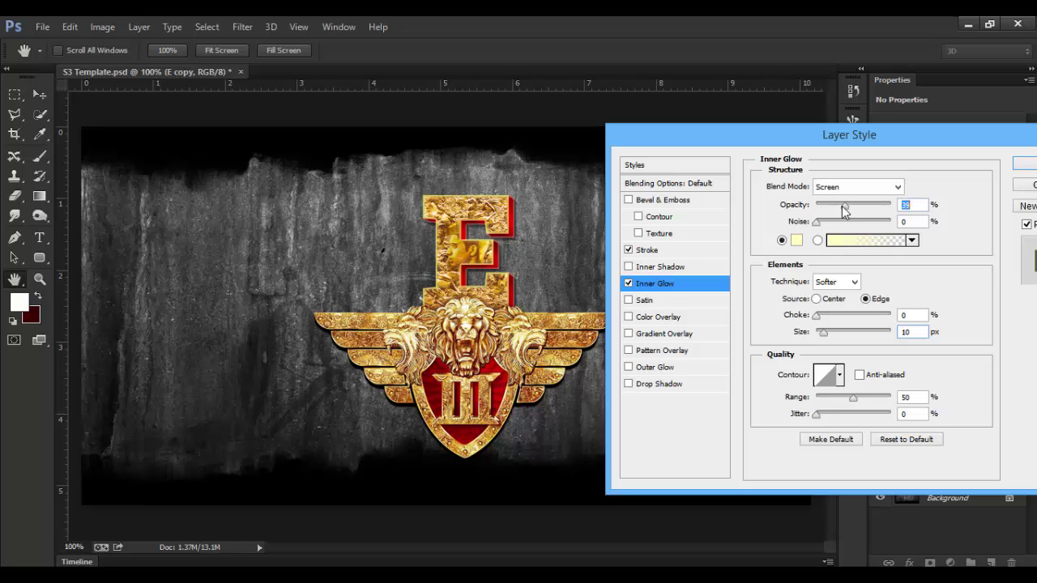
- Add a Drop Shadow to the E without global light, with a 141° angle, 9 px distance and a strongly reduced opacity
left_click(658, 384)
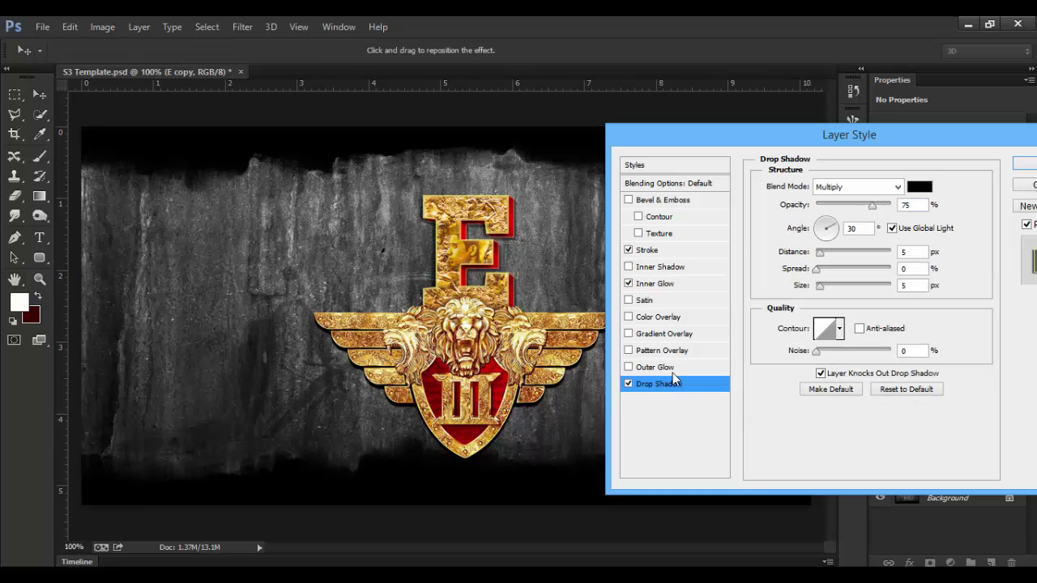
left_click(892, 229)
left_click_drag(818, 229, 823, 255)
double_click(852, 229)
left_click_drag(873, 206, 837, 209)
left_click(629, 384)
left_click(628, 384)
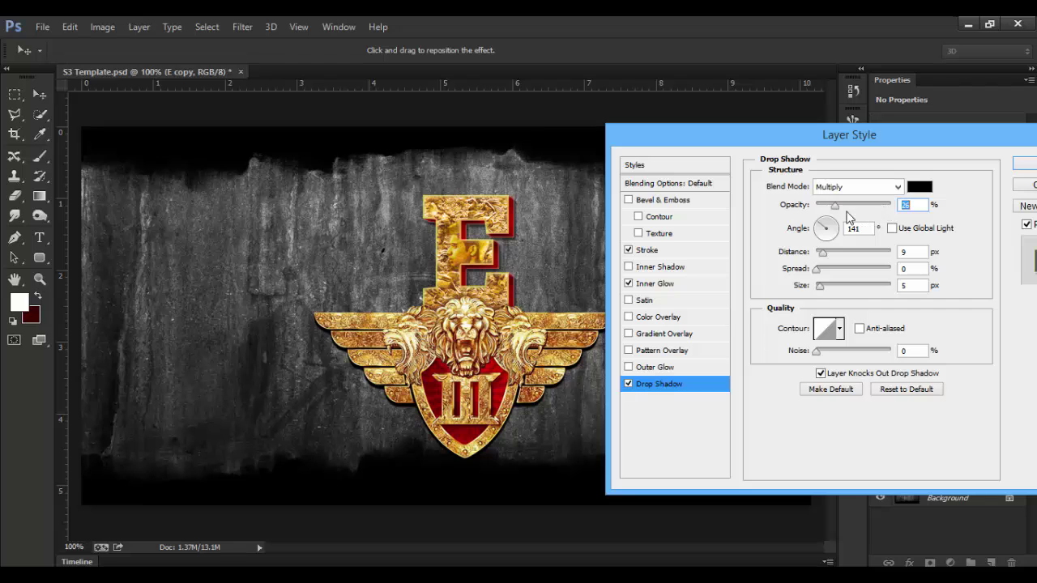
left_click_drag(828, 204, 823, 207)
- Add a Gradient Overlay to the E and insert several extra black colour stops in its black-to-white gradient
left_click(678, 335)
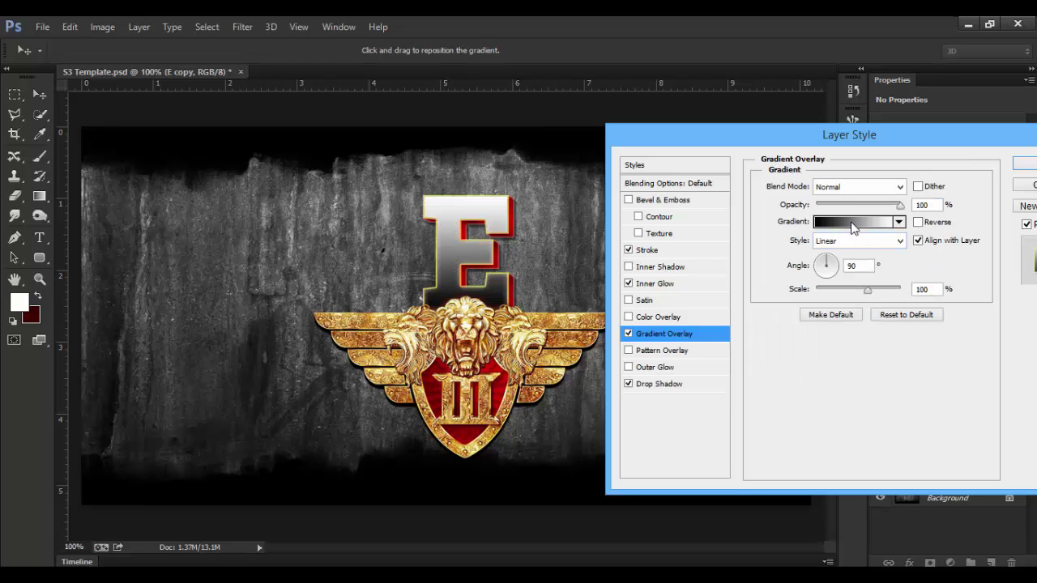
left_click(850, 230)
left_click_drag(735, 340, 919, 341)
left_click(782, 341)
left_click(746, 341)
left_click(877, 341)
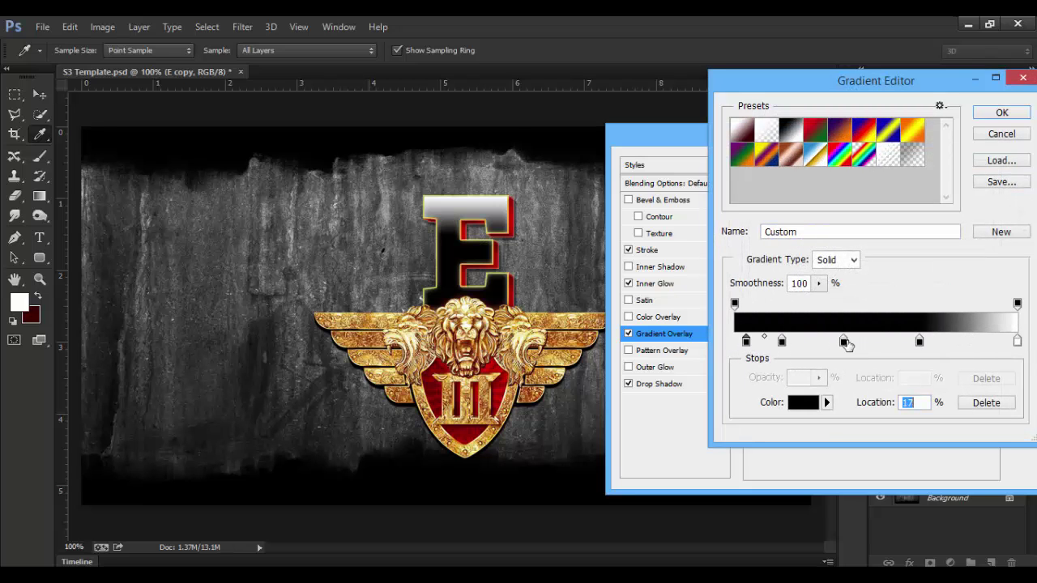
- Spread the black colour stops across the middle and lighter end of the gradient
left_click_drag(920, 341, 965, 341)
left_click_drag(877, 341, 911, 341)
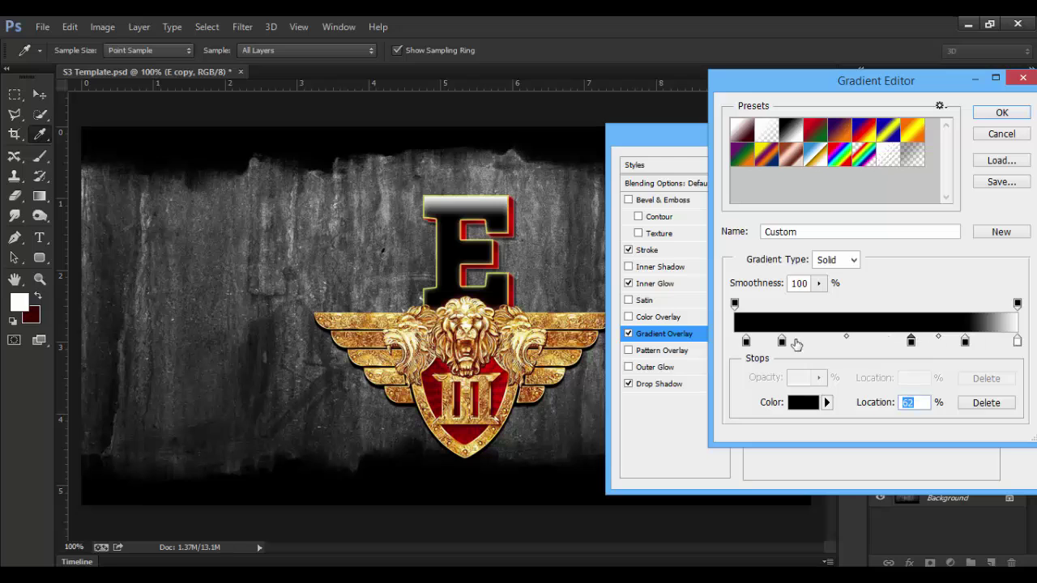
left_click_drag(782, 341, 844, 341)
left_click_drag(746, 341, 925, 341)
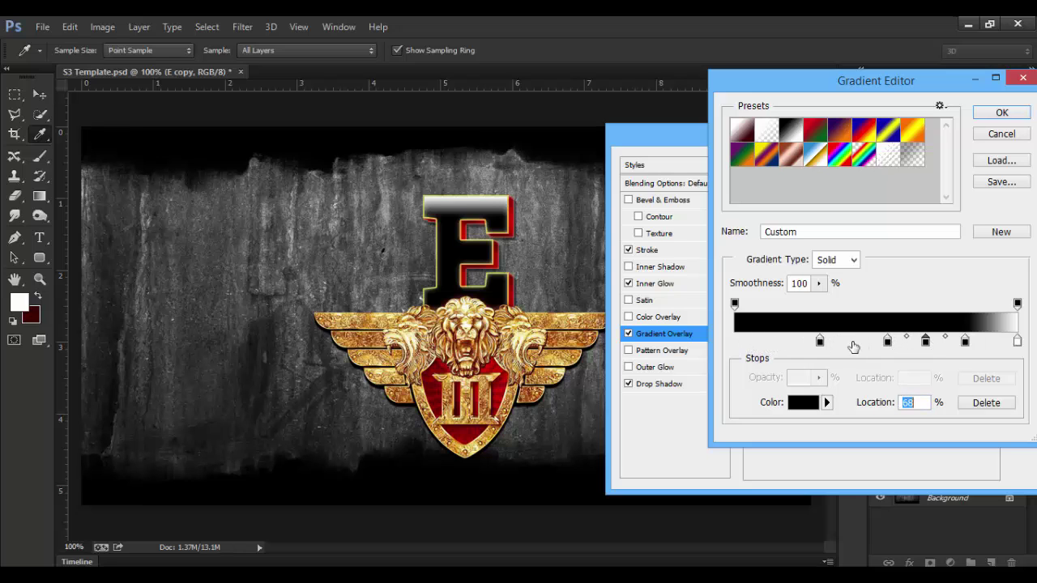
left_click_drag(820, 341, 852, 341)
- Insert four more black colour stops in the darker half of the gradient
left_click(816, 341)
left_click(781, 341)
left_click(755, 341)
left_click(742, 341)
- Change the gradient's black stops at 67% and 42% to white, ffffff
left_click(925, 341)
left_click(803, 403)
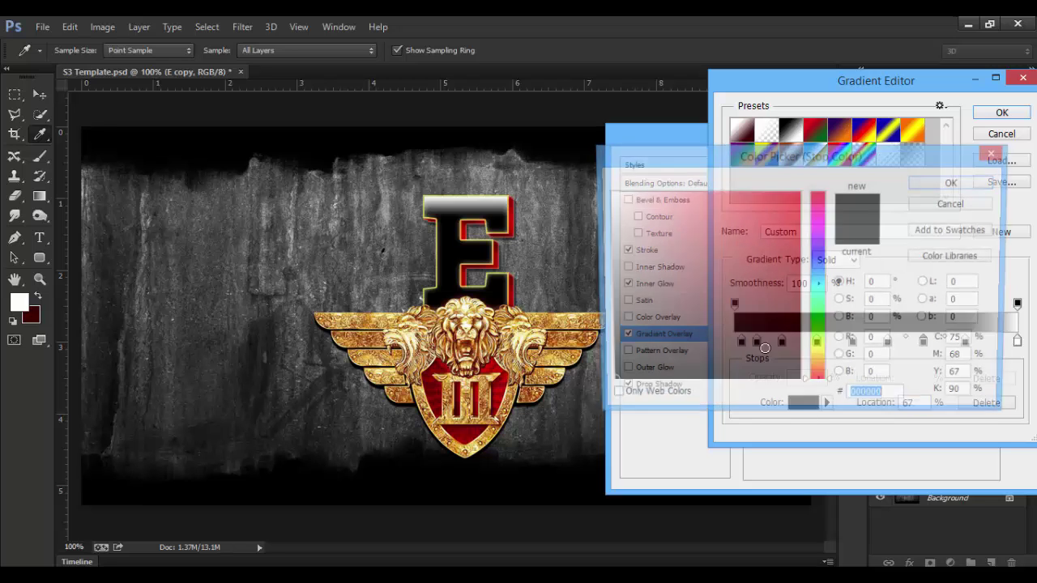
left_click(955, 182)
left_click(855, 341)
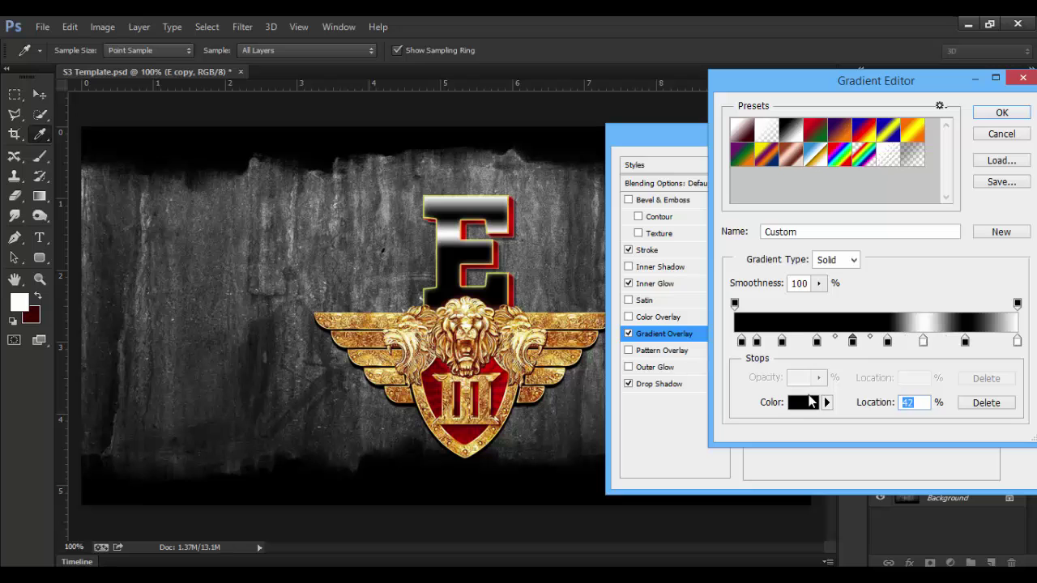
left_click(802, 403)
type("ffffff")
key("Return")
- Make the gradient's third stop white, move the first stop to 0%, colour it ffffff too, and accept the striped gradient
left_click(782, 341)
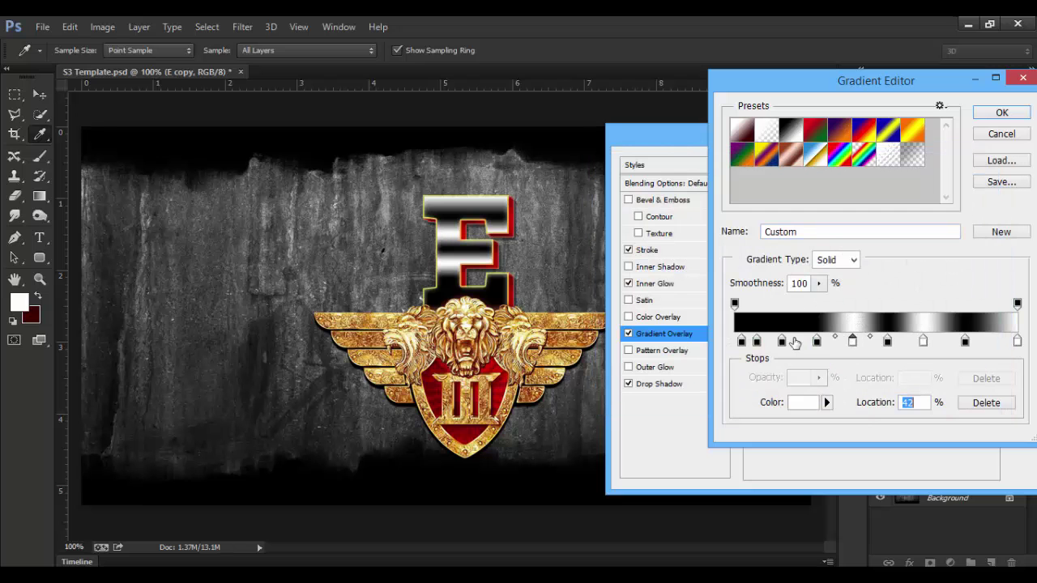
left_click(799, 402)
type("ffffff")
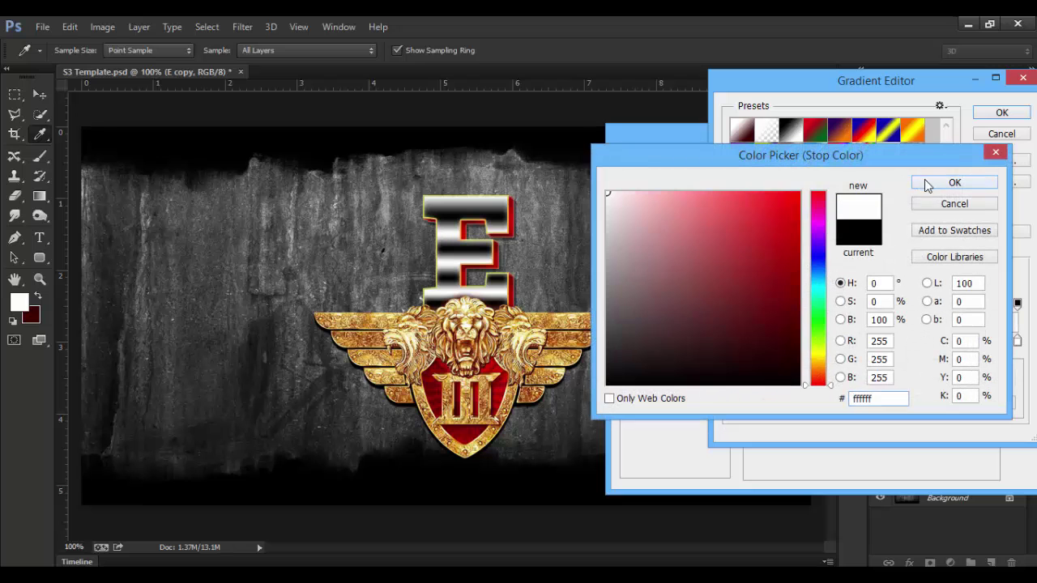
left_click(947, 181)
left_click_drag(742, 341, 734, 341)
left_click(803, 402)
type("ffffff")
left_click(939, 180)
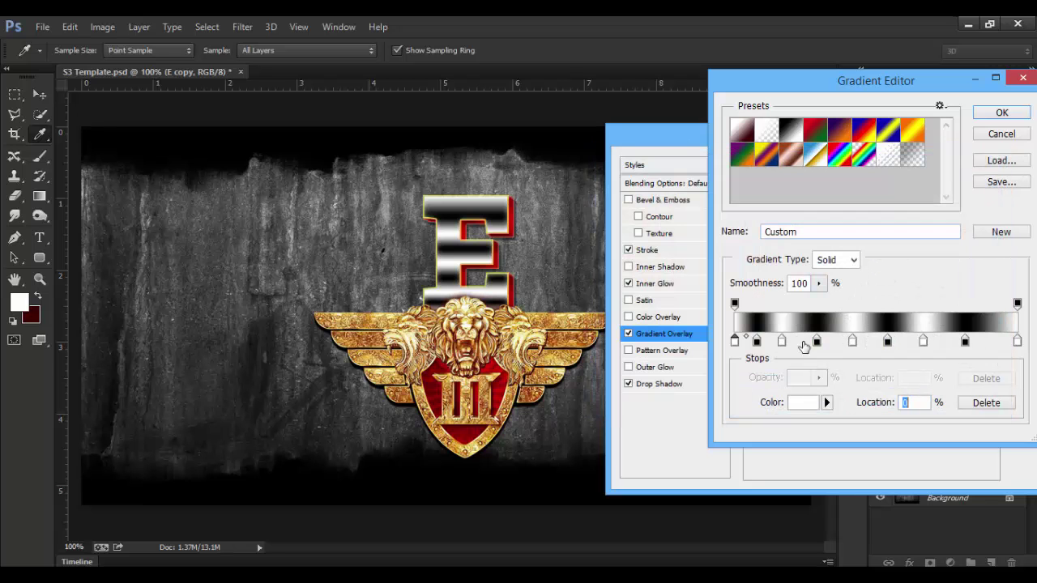
left_click(1002, 112)
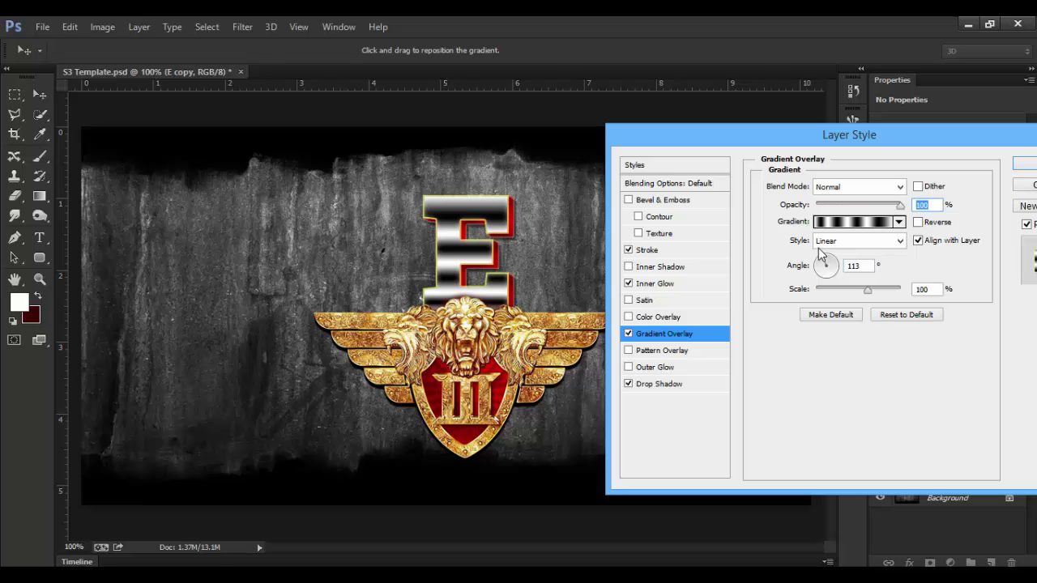
- Set the gradient overlay's angle to 115°, its blend mode to Screen and its opacity to 40%
left_click(820, 251)
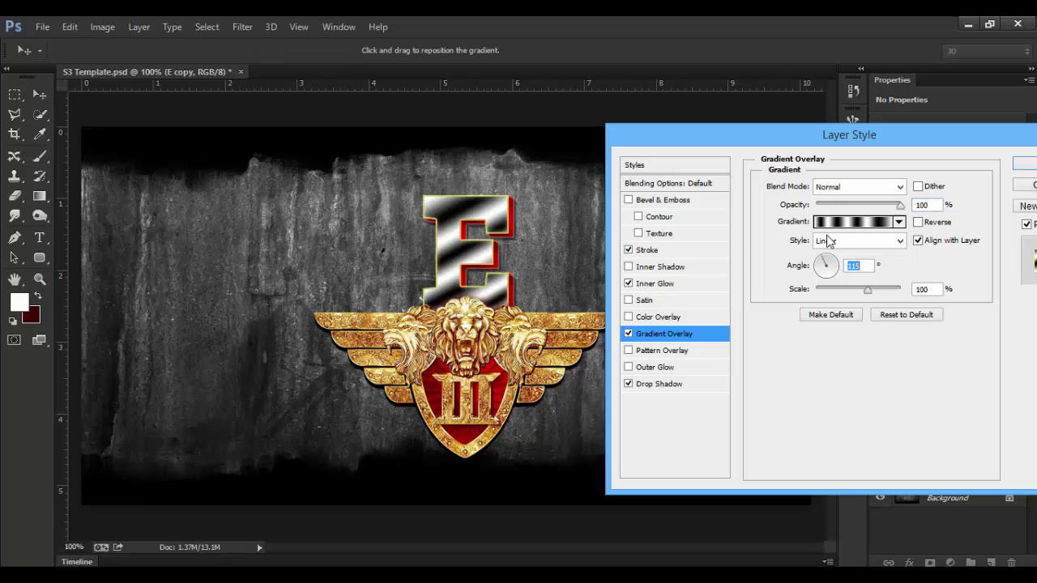
left_click(850, 187)
left_click(834, 324)
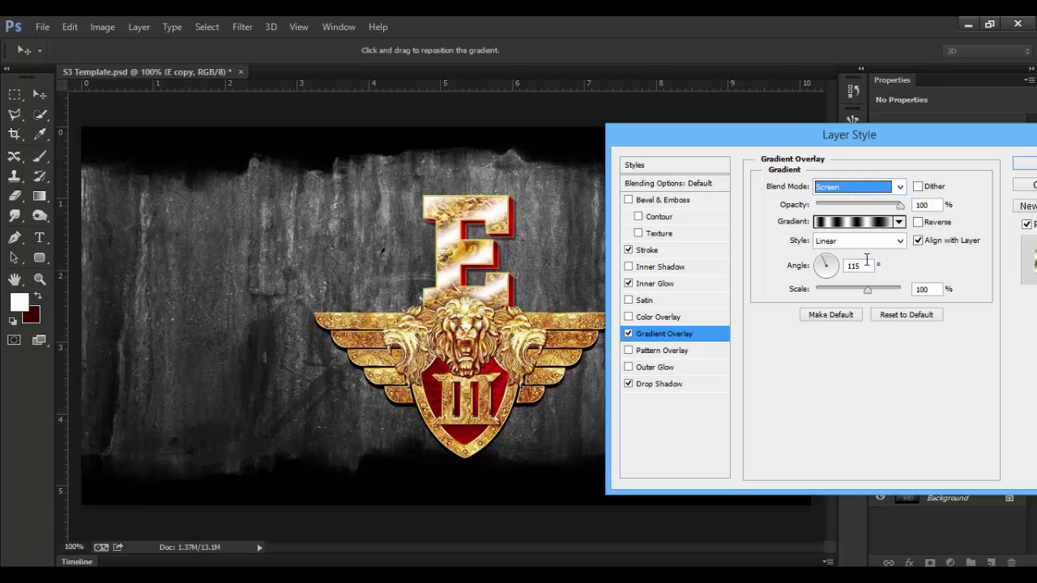
left_click_drag(861, 205, 856, 205)
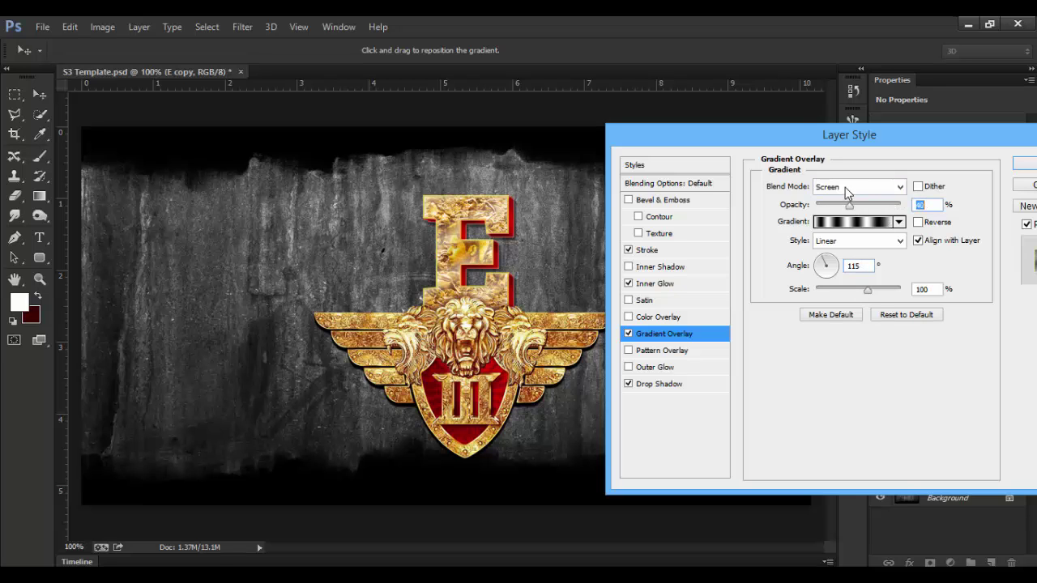
- Switch the gradient overlay to Overlay blending with 50% opacity and 150% scale, and reposition the gradient over the E
left_click(845, 187)
left_click(839, 390)
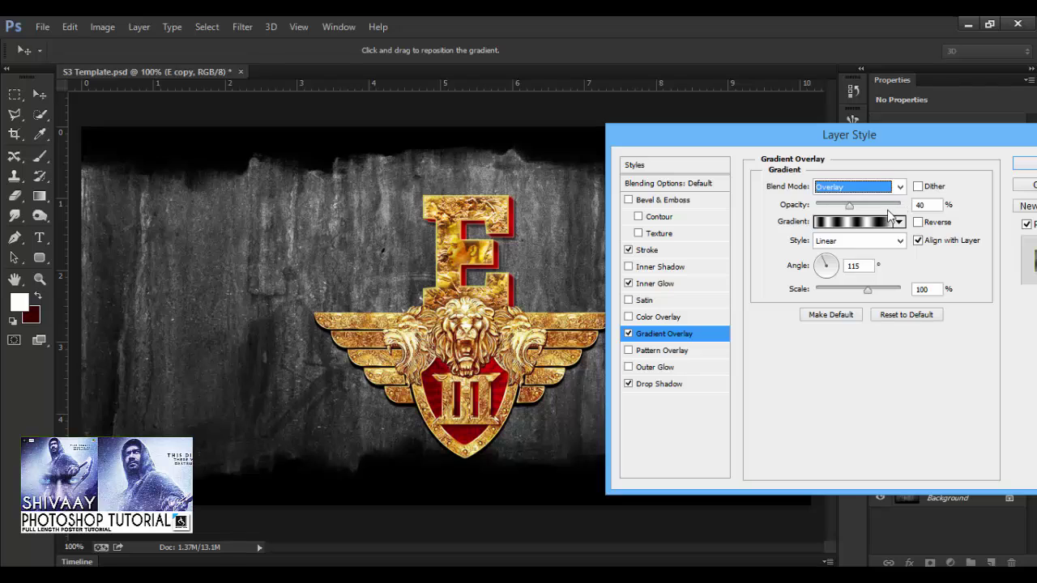
mouse_move(853, 209)
left_mouse_down()
mouse_move(881, 209)
mouse_move(859, 208)
left_mouse_up()
left_click_drag(868, 289, 905, 290)
left_click_drag(578, 275, 611, 324)
- Lighten the gradient's first two black stops, starting with the one at 8%, to light greys
left_click(852, 221)
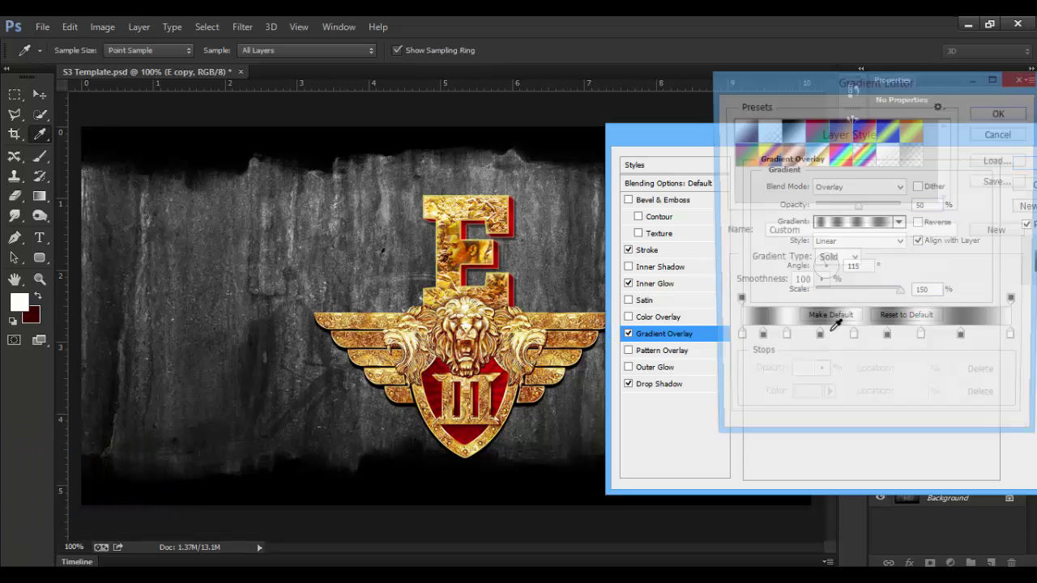
left_click(757, 341)
left_click_drag(654, 336, 685, 254)
left_click(939, 187)
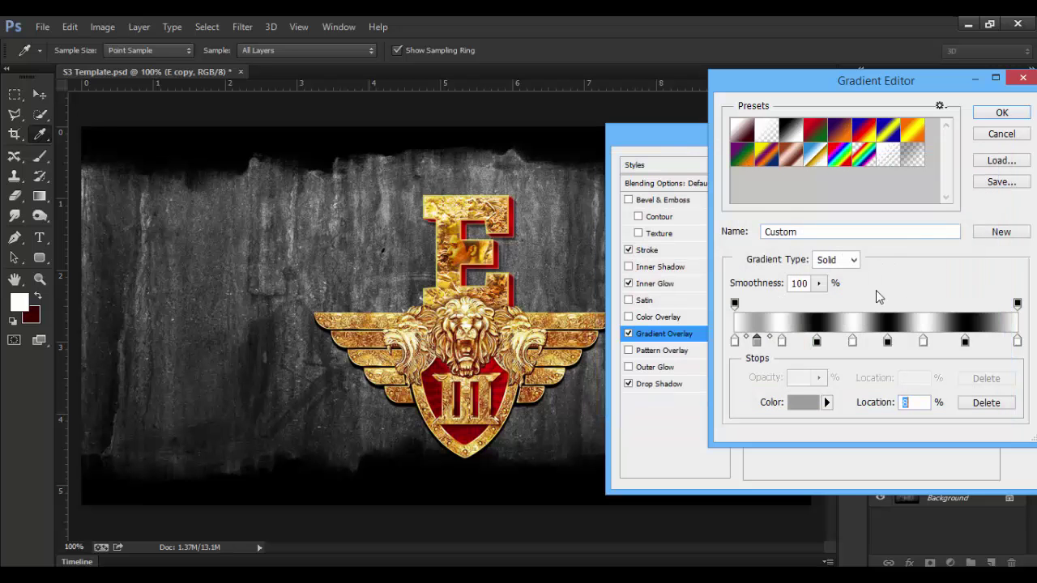
left_click(818, 341)
left_click(803, 403)
left_click_drag(685, 243, 607, 251)
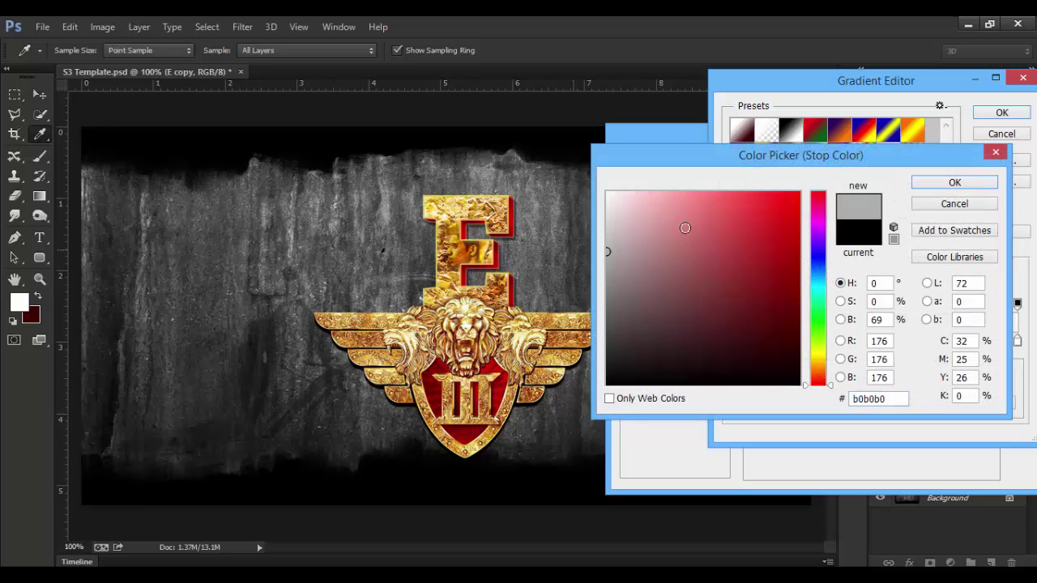
left_click(937, 185)
- Recolour the gradient's black stop just past the middle to dark grey, hex 393232
left_click(922, 341)
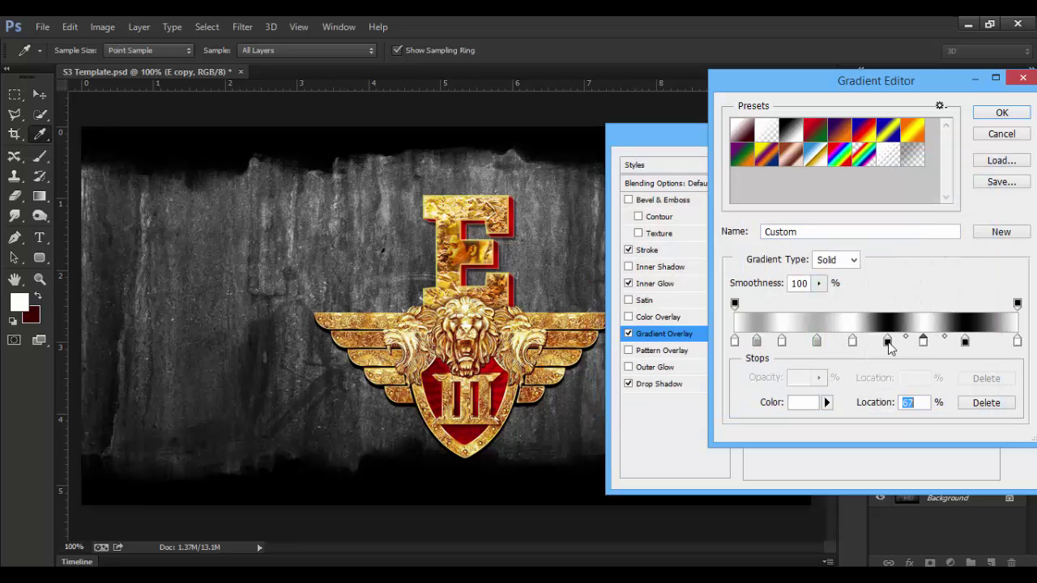
left_click(803, 403)
left_click(608, 273)
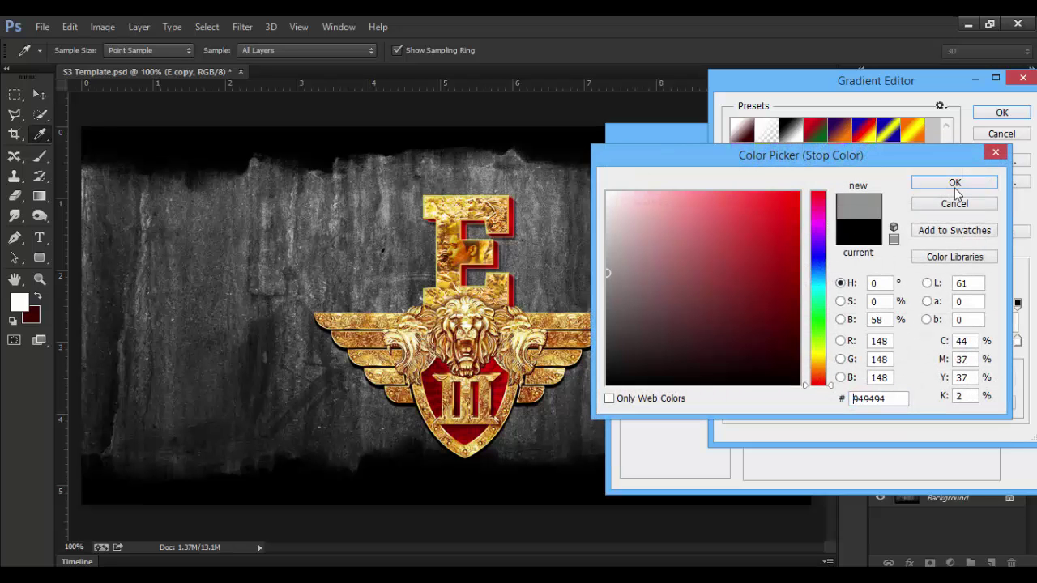
left_click(629, 342)
left_click(945, 183)
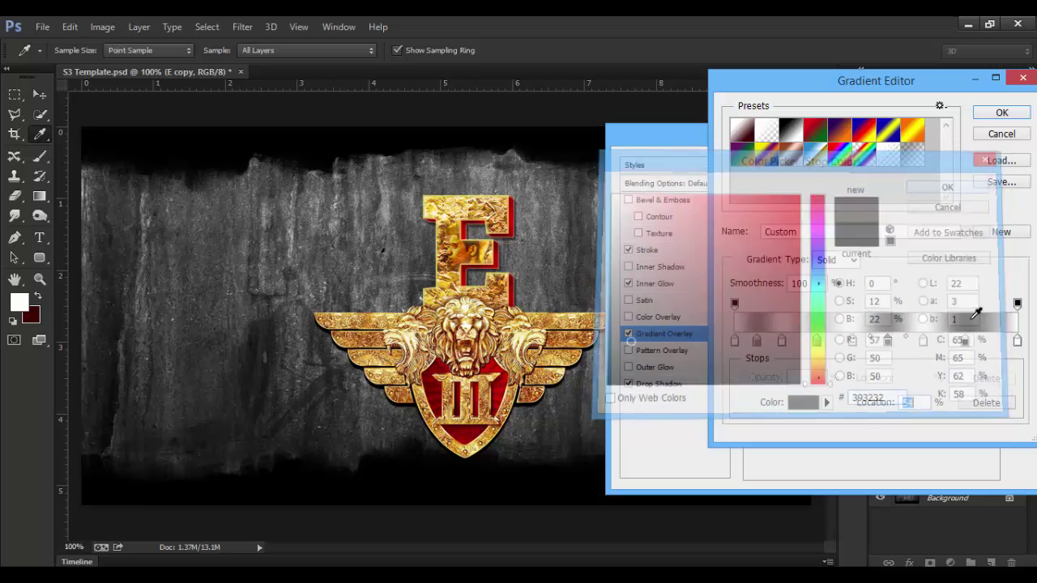
- Recolour the gradient's black stop at 81% to dark grey and apply the layer style to the E
left_click(965, 341)
left_click(803, 402)
left_click(607, 275)
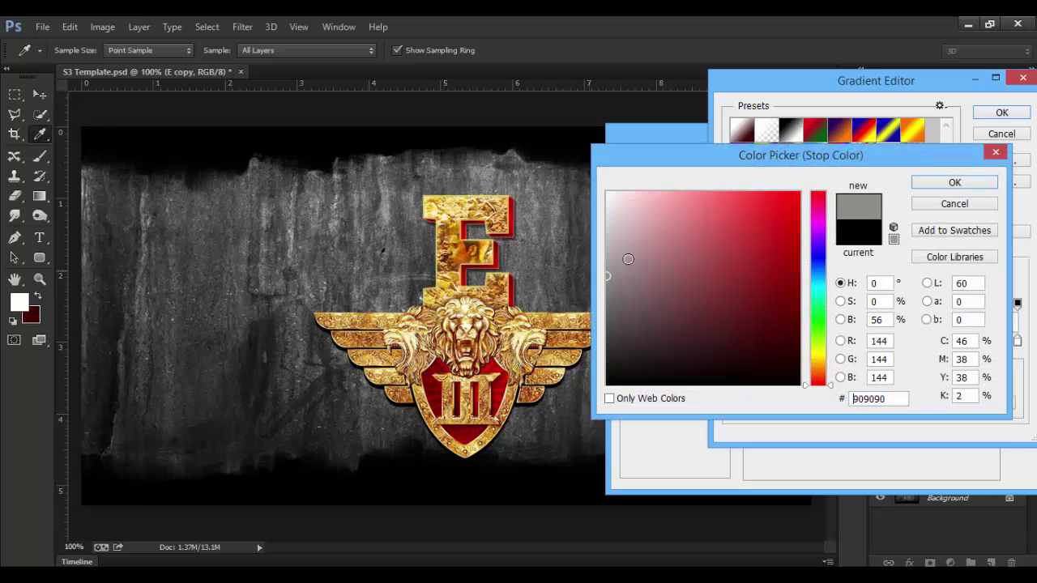
left_click(608, 322)
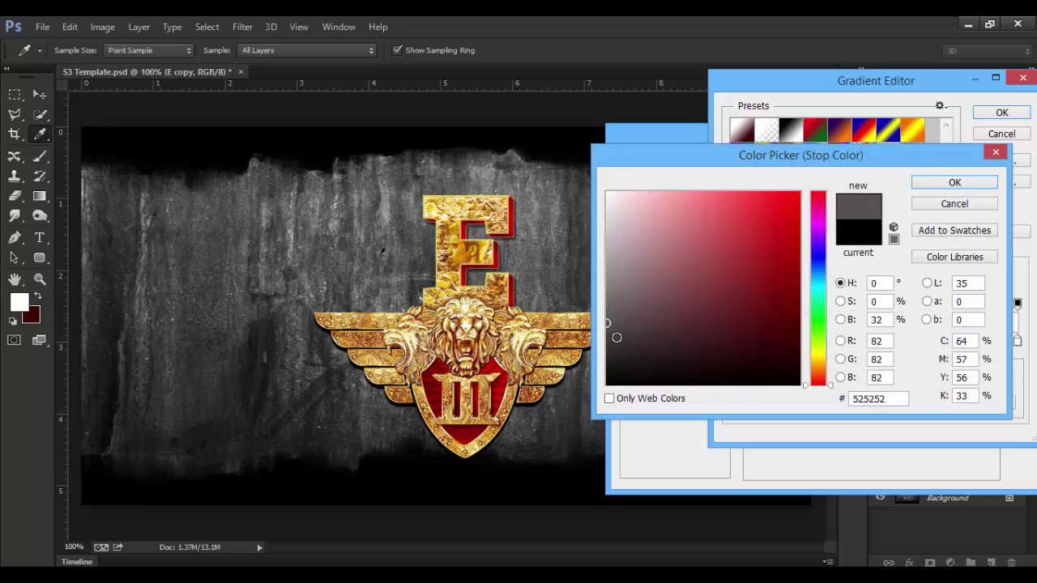
left_click(609, 341)
left_click(953, 182)
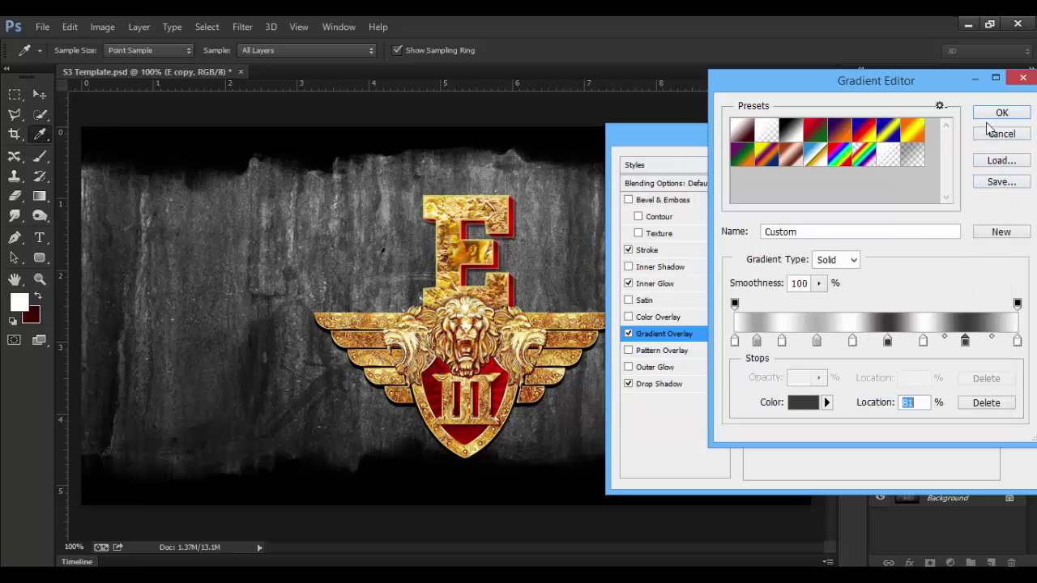
left_click(1001, 113)
left_click(1022, 164)
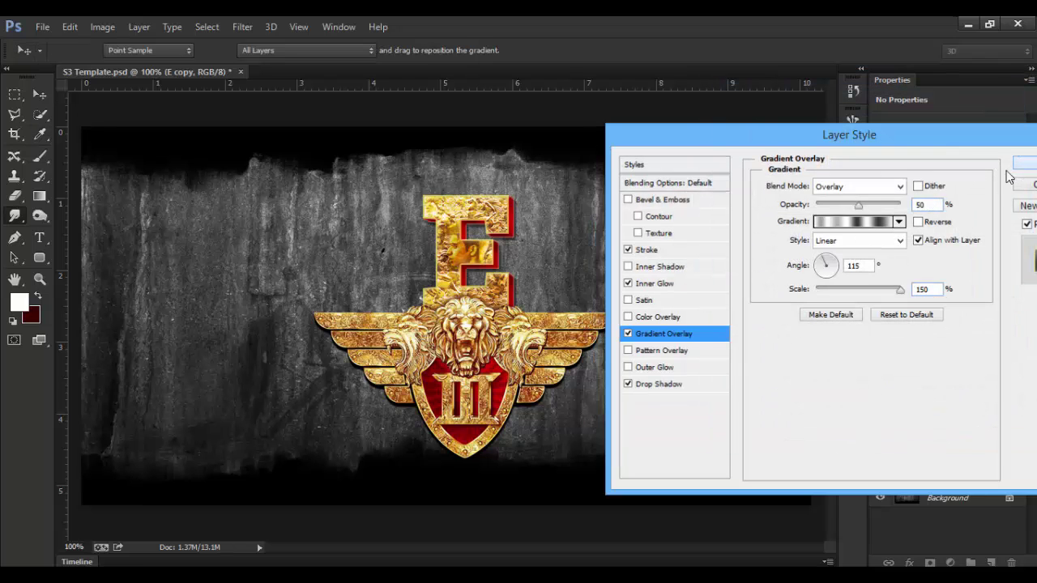
- Add a new empty layer above the texture clipped to the E and activate the Brush tool
left_click(881, 379)
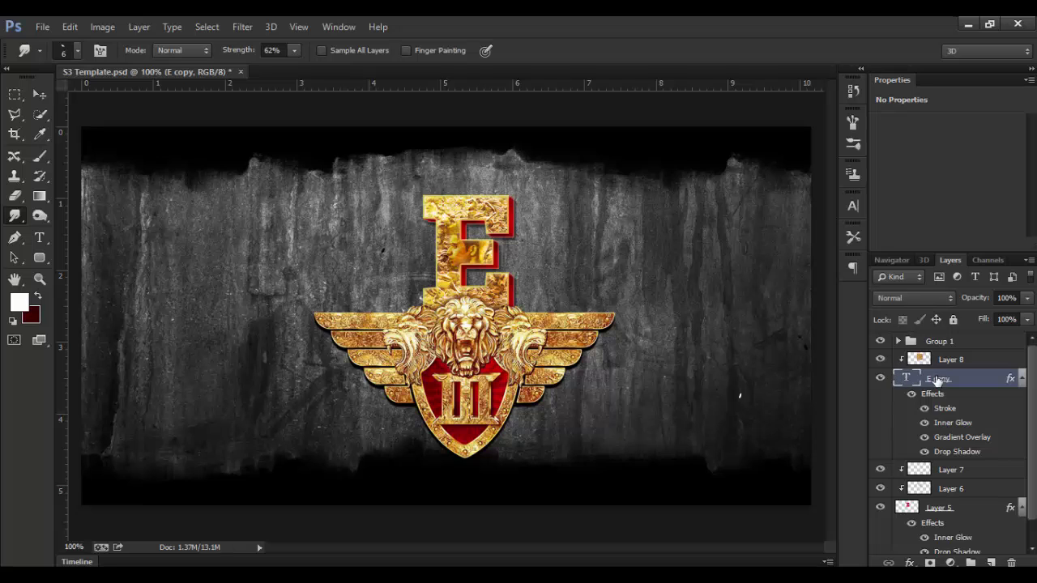
key("ctrl+shift+alt+n")
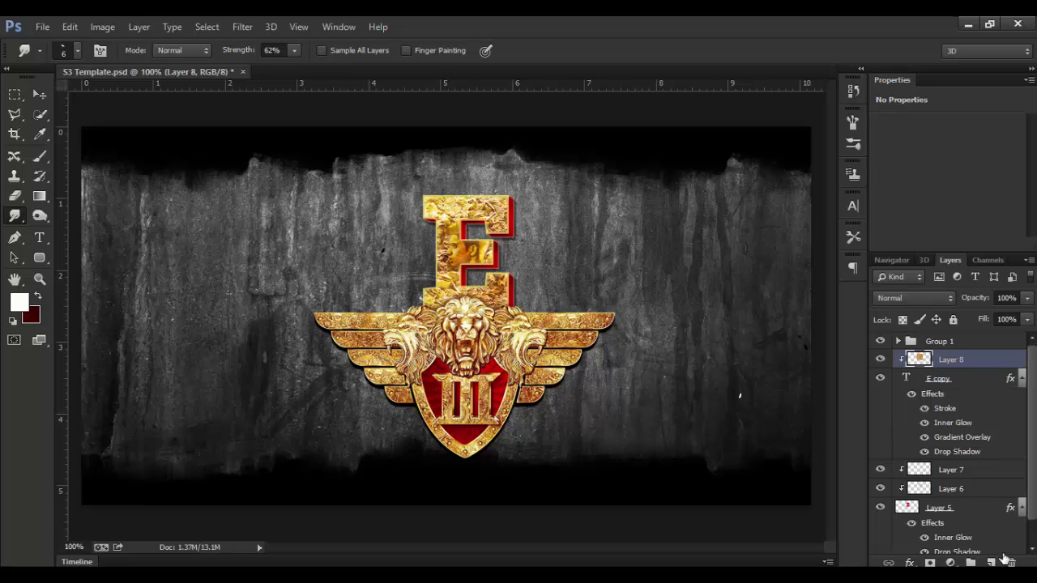
left_click(41, 158)
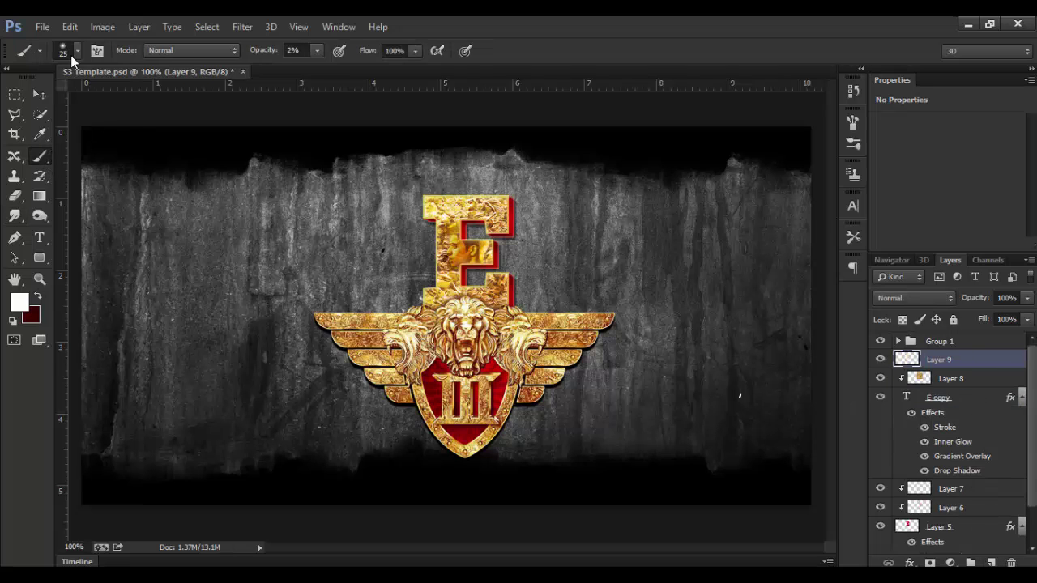
- Set the brush opacity to 13% and reduce the brush size for painting white highlights on the E
left_click(77, 50)
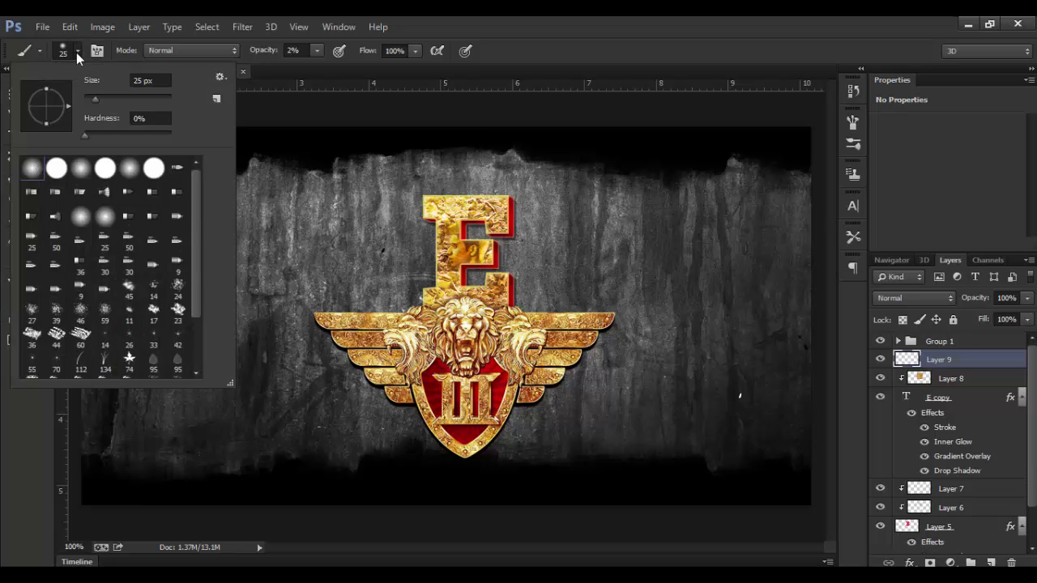
double_click(81, 345)
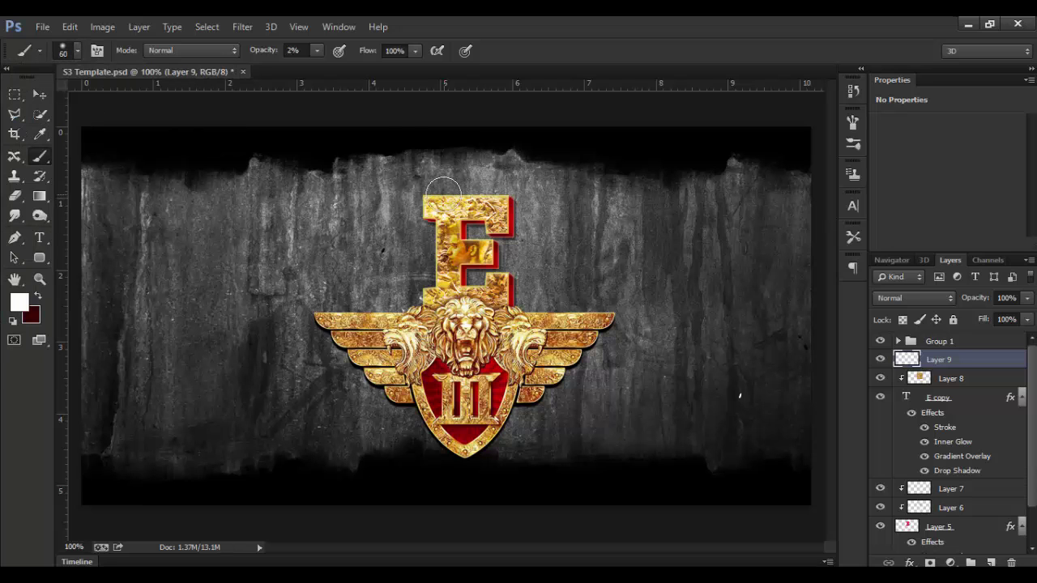
left_click_drag(253, 54, 266, 51)
key("bracketleft")
key("bracketleft")
key("bracketleft")
key("bracketleft")
key("bracketleft")
key("bracketleft")
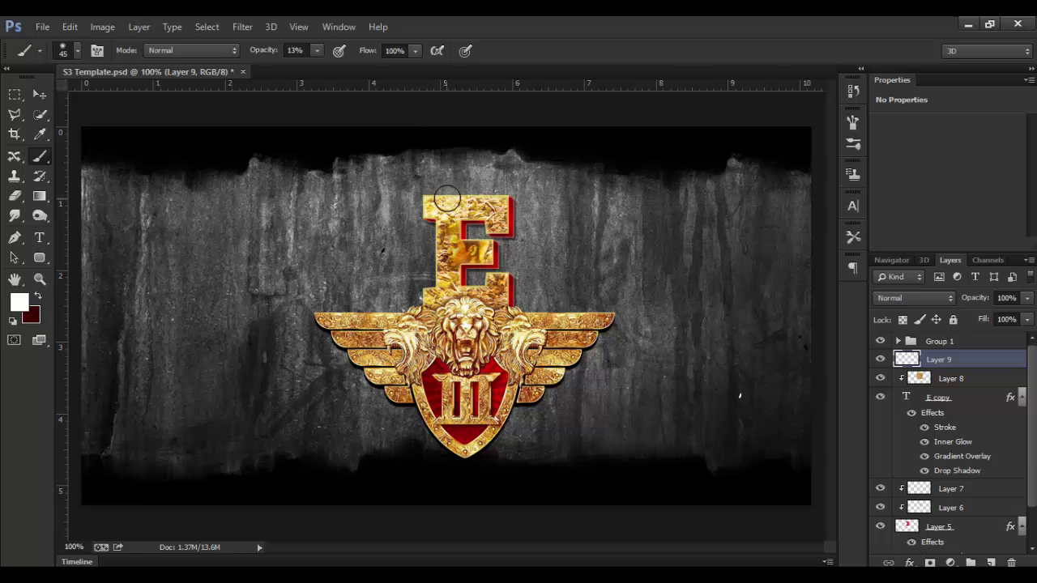
- Paint a soft white highlight on the E's top edge near its upper-left corner, varying the brush size
key("bracketright")
key("bracketright")
key("bracketright")
key("bracketright")
key("bracketright")
key("bracketright")
key("bracketright")
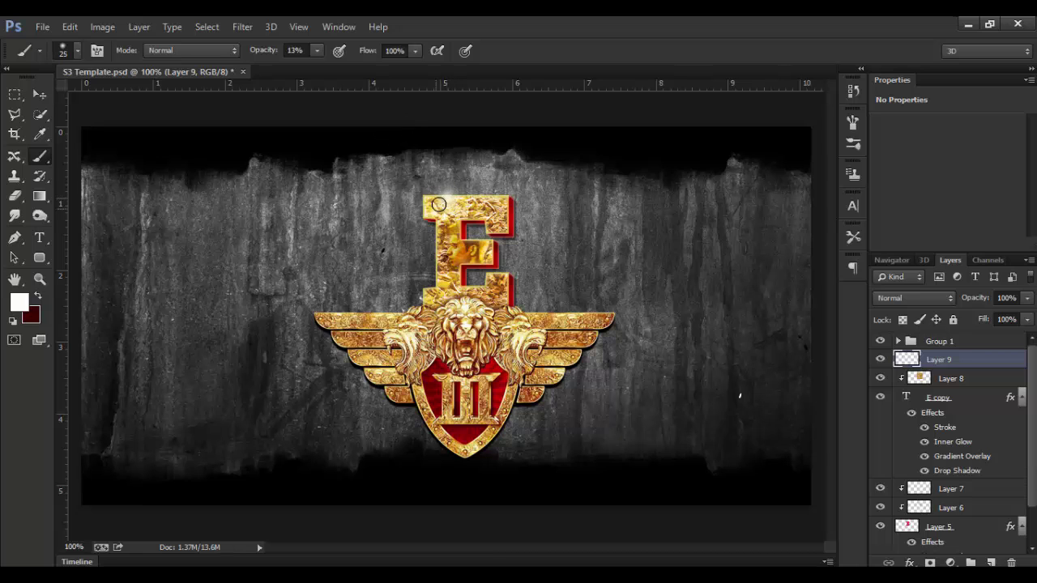
left_click(447, 199)
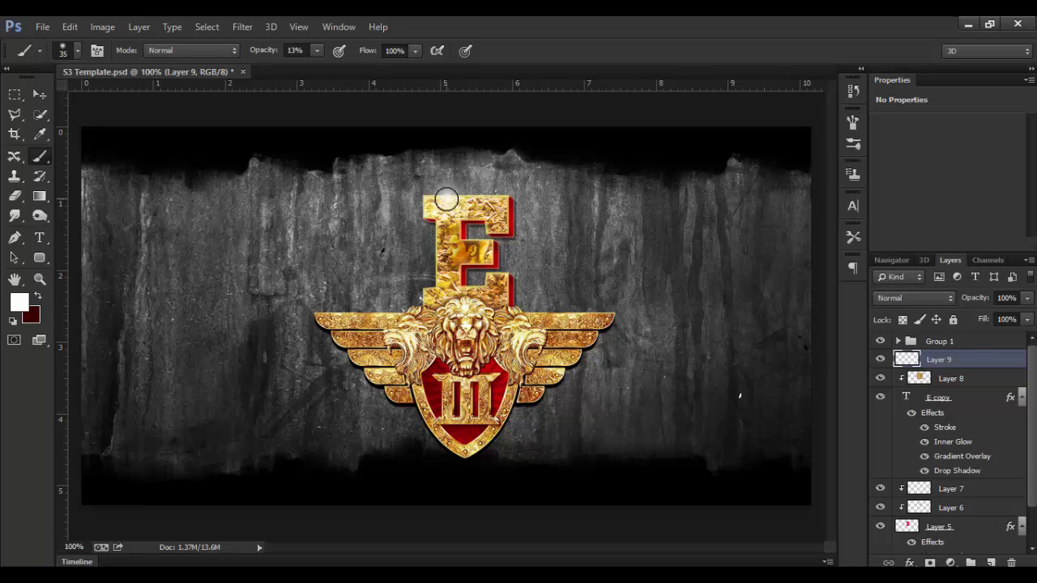
key("bracketright")
key("bracketright")
key("bracketleft")
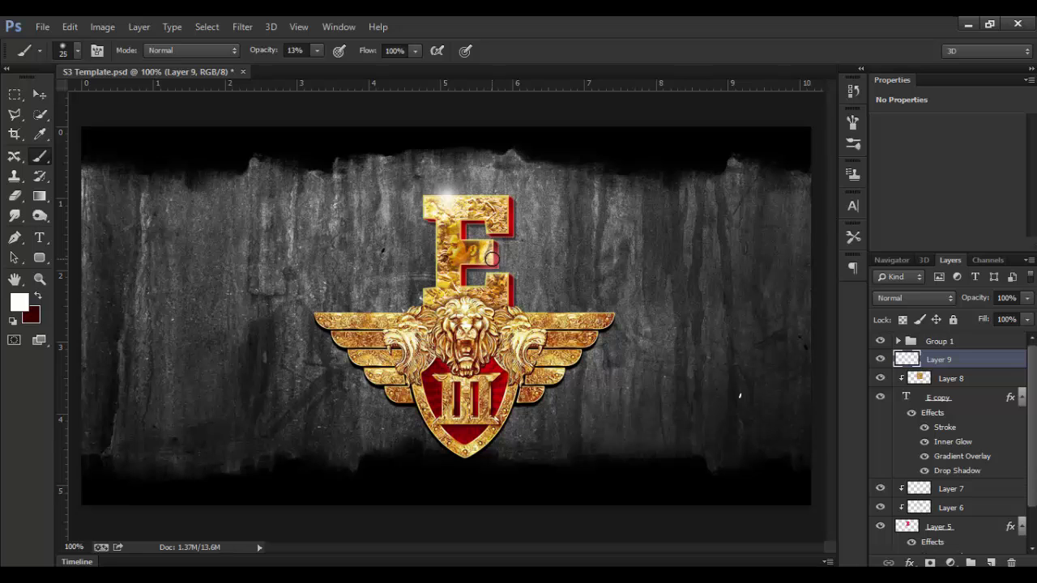
- Paint a soft white highlight at the right tip of the E's middle arm with several brush sizes
key("bracketright")
key("bracketright")
key("bracketright")
key("bracketright")
key("bracketleft")
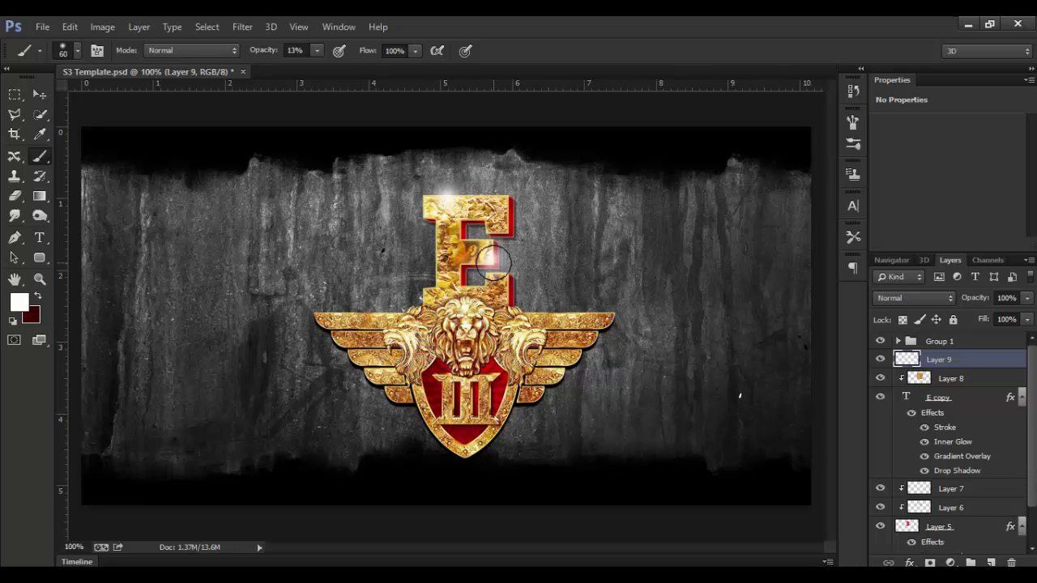
left_click(492, 257)
key("bracketright")
key("bracketright")
key("bracketleft")
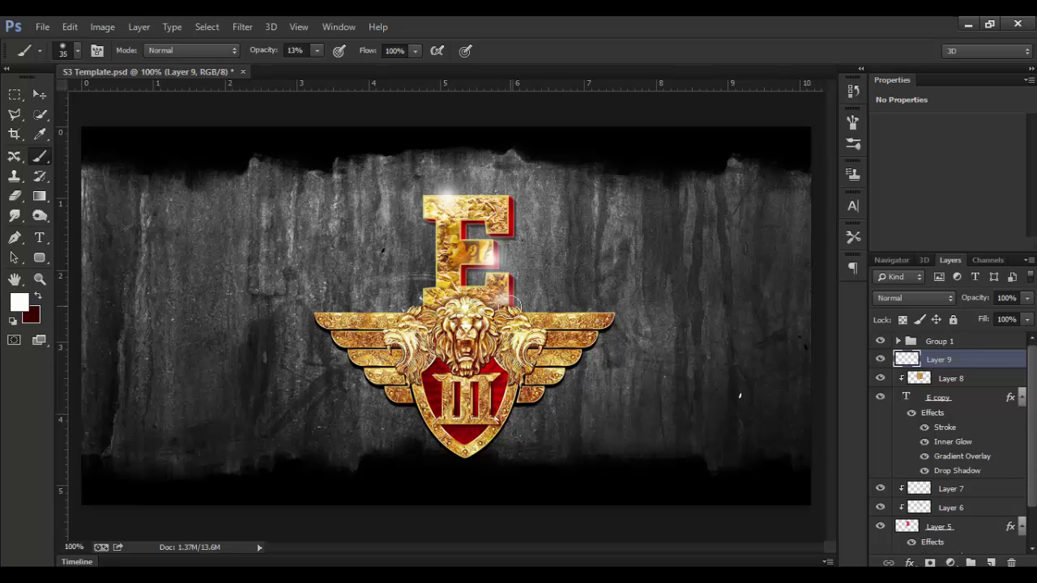
- Build up a white highlight at the E's lower-right corner with a brush of up to 60 px
key("bracketright")
key("bracketright")
key("bracketright")
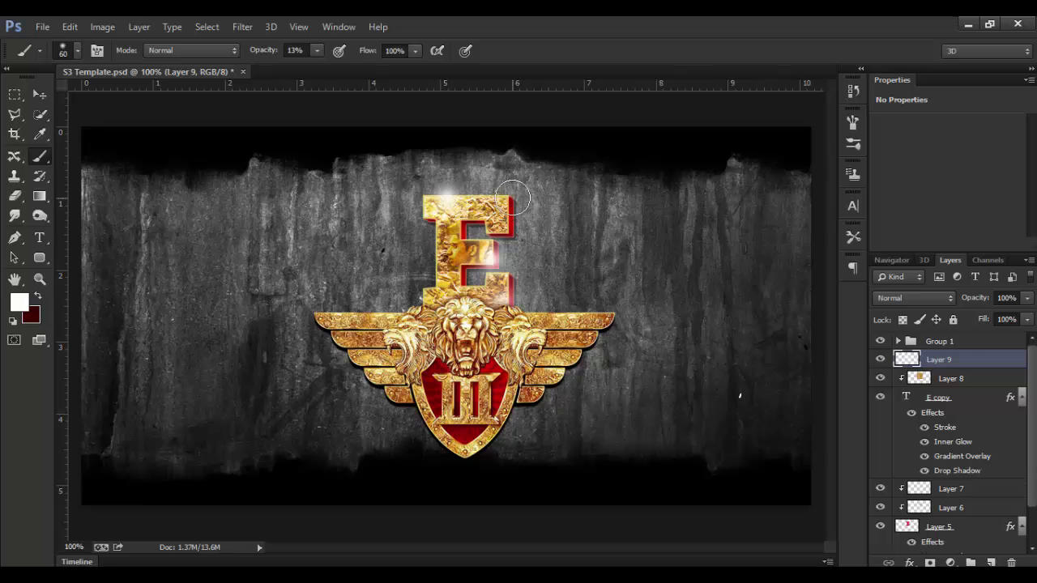
- Paint a soft white highlight on the E's upper-right corner, varying the brush size
key("bracketleft")
key("bracketleft")
key("bracketleft")
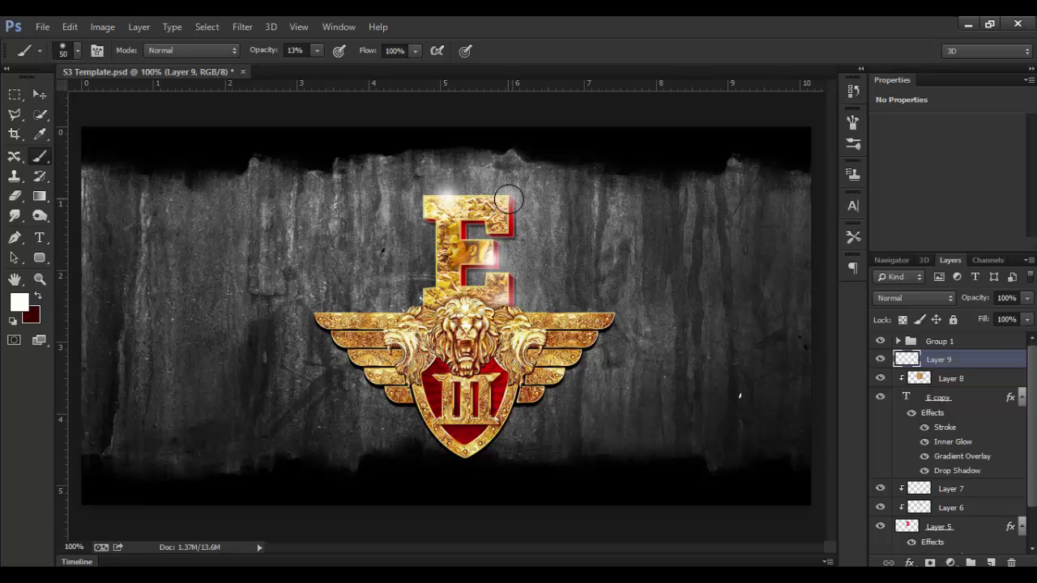
left_click_drag(507, 201, 509, 198)
key("bracketright")
key("bracketright")
key("bracketright")
key("bracketright")
key("bracketright")
key("bracketleft")
key("bracketleft")
key("bracketleft")
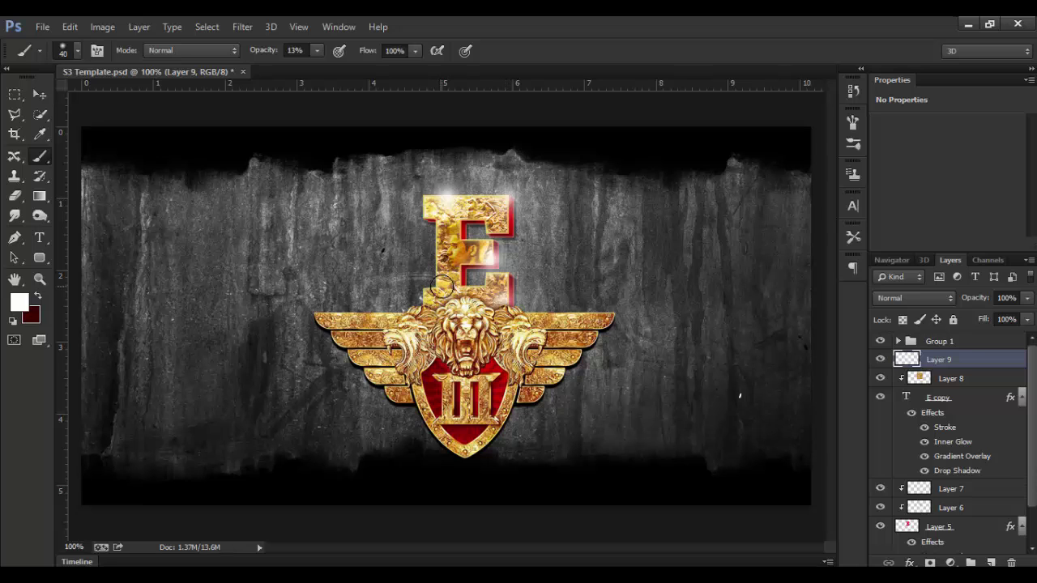
- Add a soft white highlight at the E's lower-left side just above the lion emblem
key("bracketright")
key("bracketright")
key("bracketright")
key("bracketleft")
- Colorize the highlight layer gold using Hue/Saturation with hue 49, saturation 85 and lightness -16
left_click(102, 27)
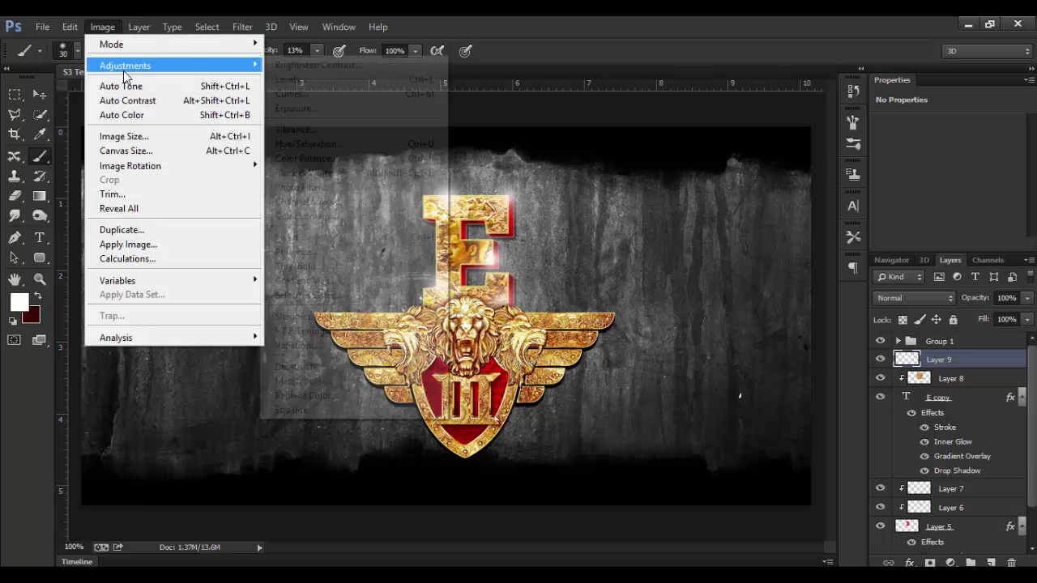
mouse_move(162, 65)
left_click(321, 146)
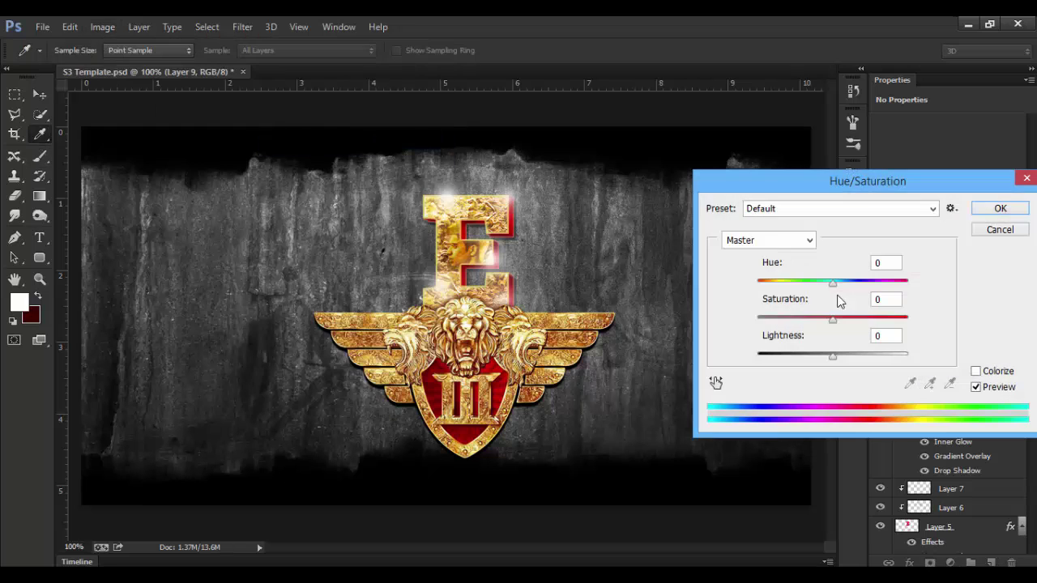
left_click(977, 371)
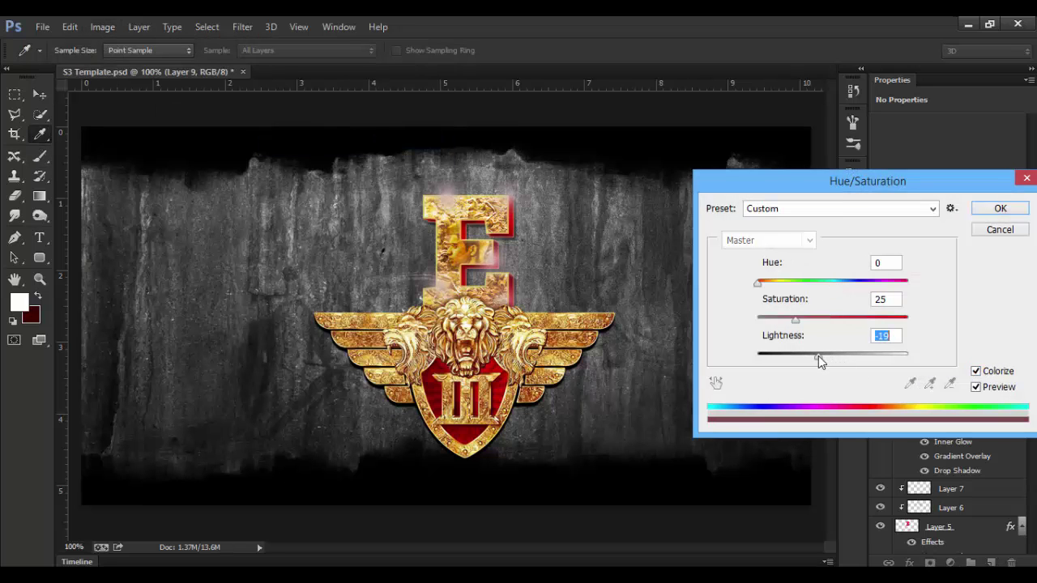
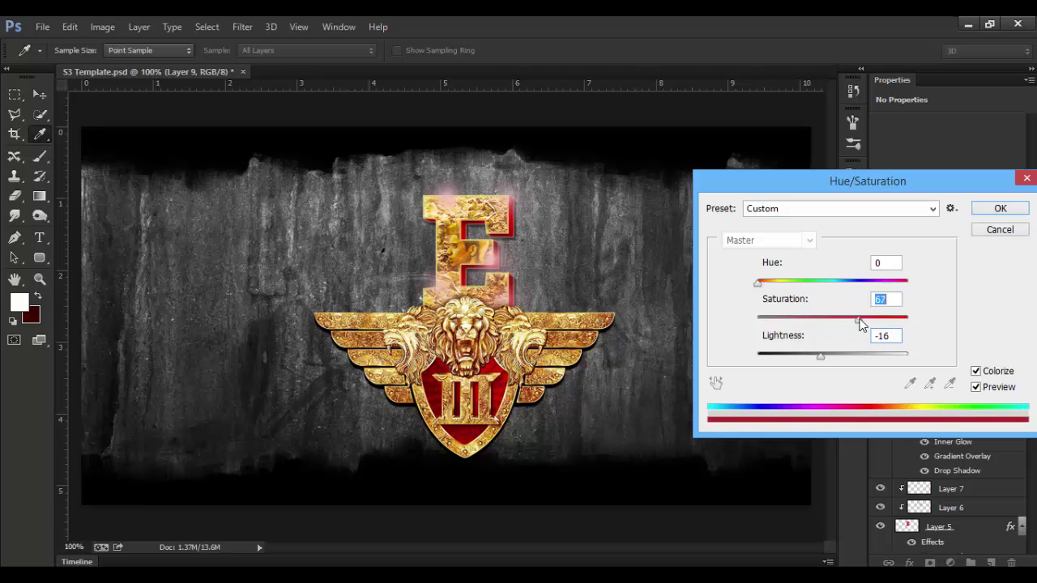
left_click_drag(770, 283, 784, 279)
left_click(883, 322)
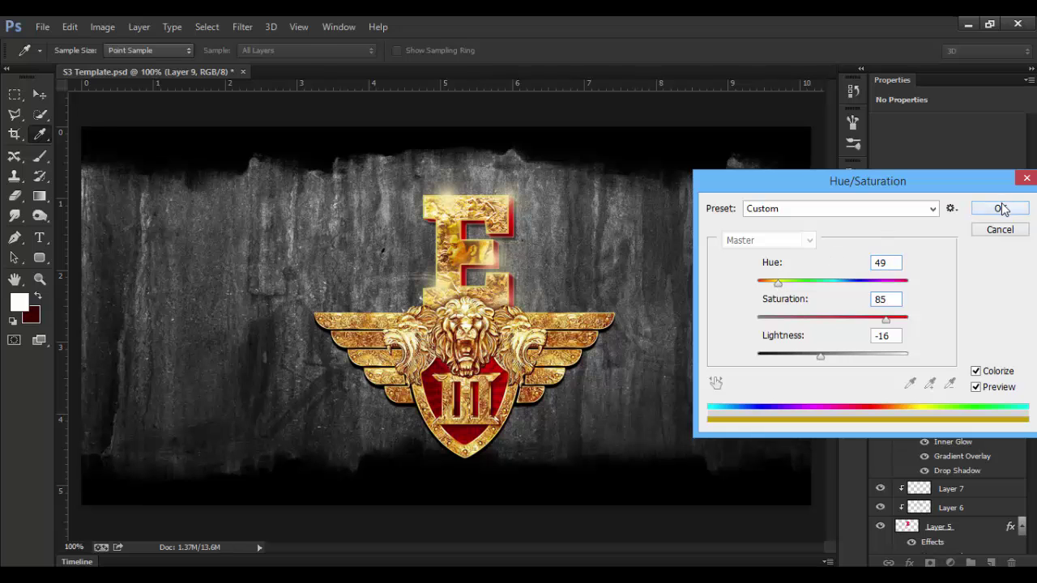
left_click(999, 208)
- Blend the highlight layer in Overlay mode at 71% opacity and compare the E with and without it
left_click(896, 298)
left_click(890, 211)
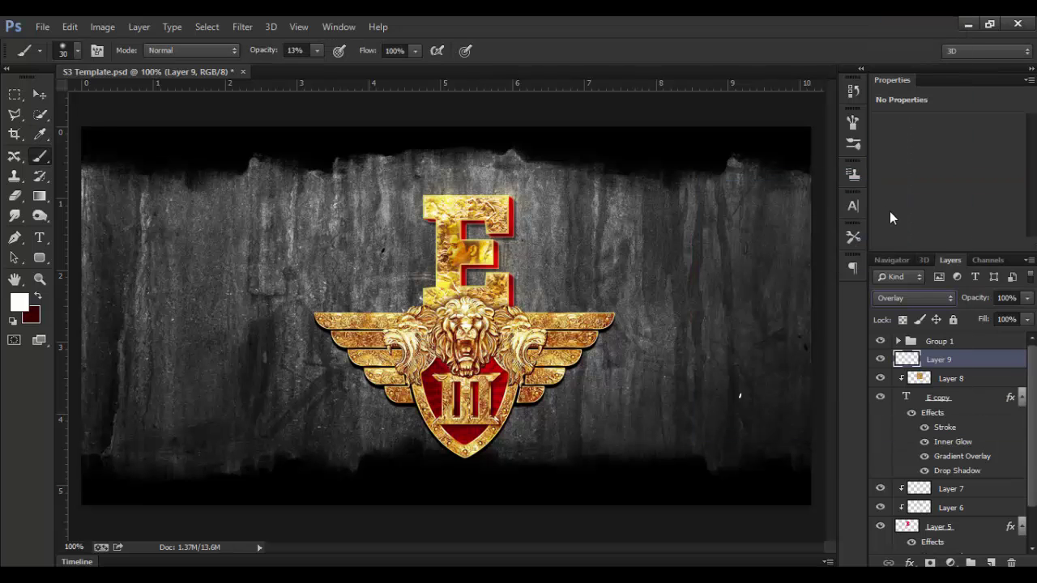
key("Down")
key("Up")
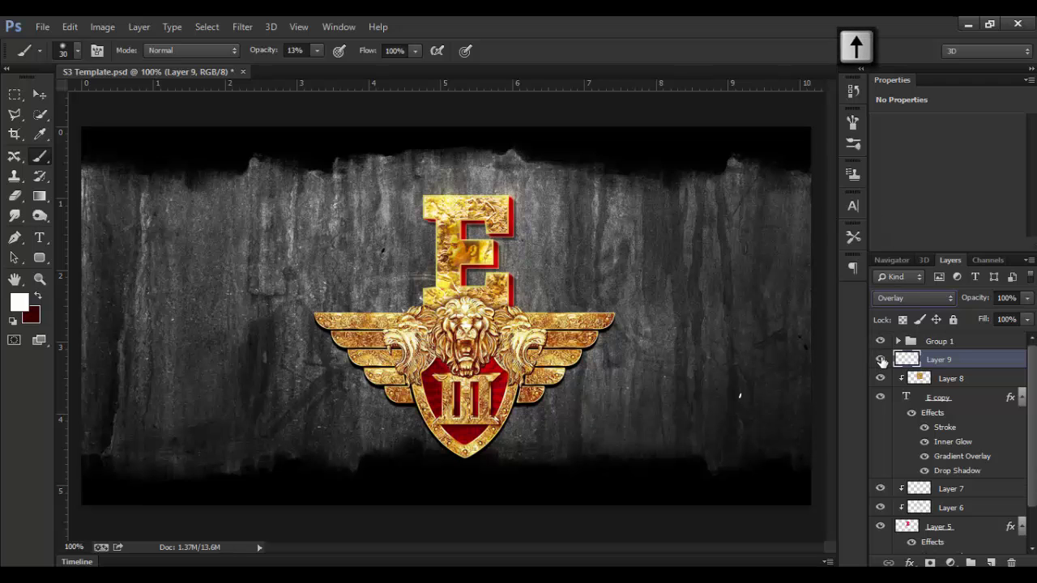
left_click_drag(975, 300, 953, 320)
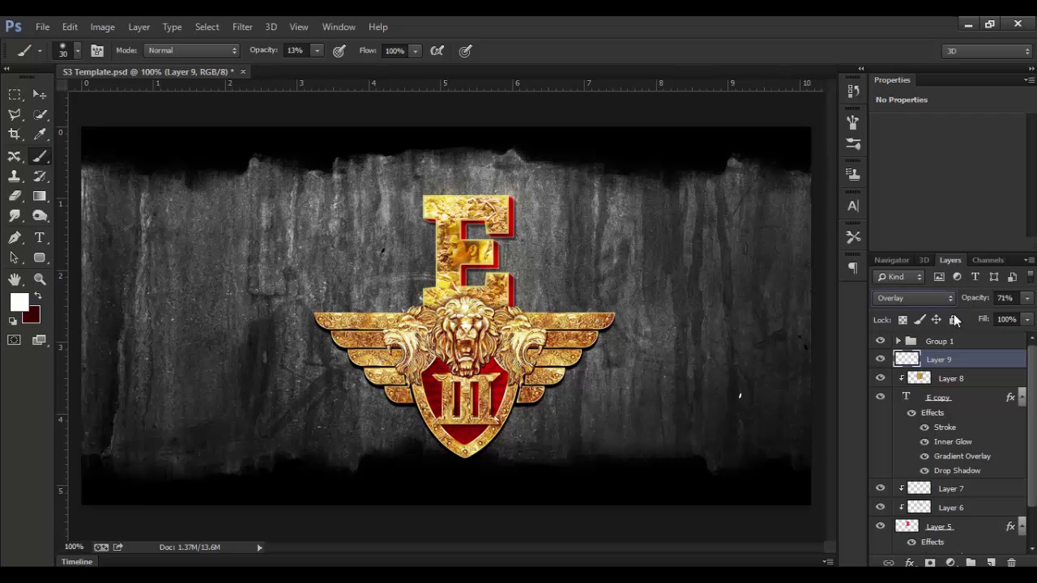
left_click(881, 359)
left_click(881, 360)
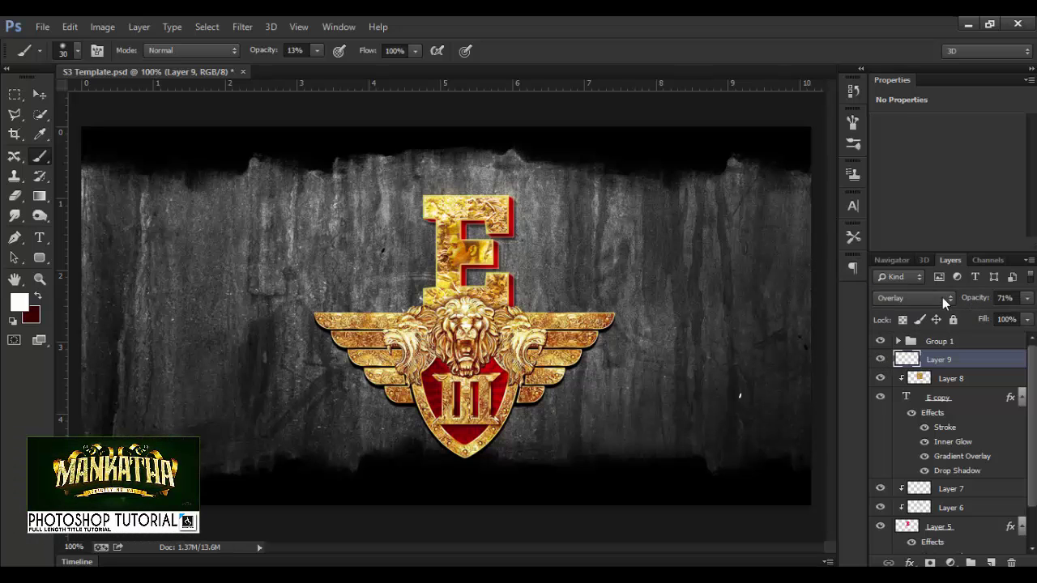
- Adjust the E's clipped texture layer with Hue/Saturation: hue -5, saturation +1 and lightness -2
left_click(947, 381, "shift")
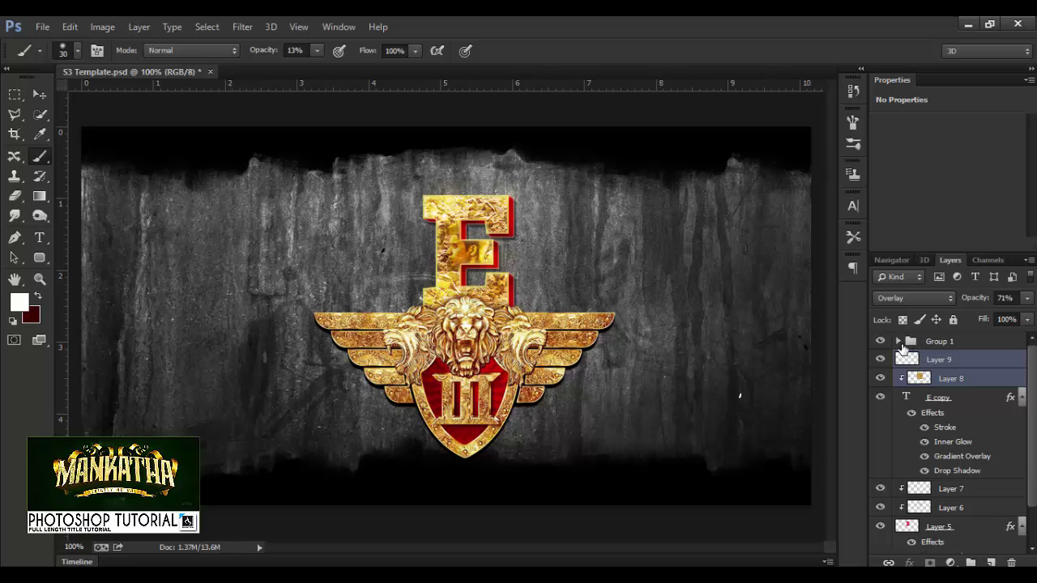
left_click(940, 379)
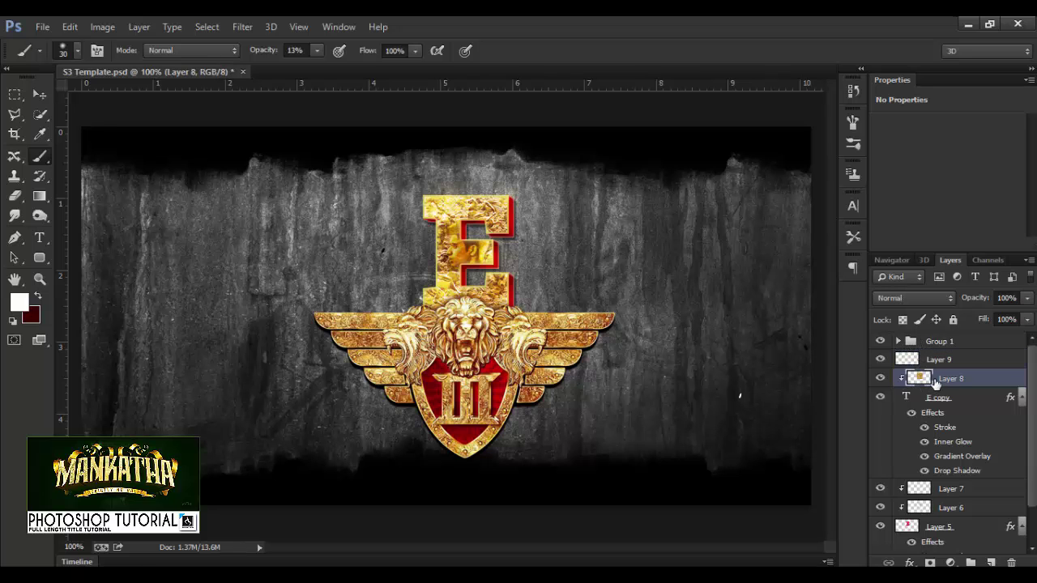
left_click(102, 26)
mouse_move(113, 63)
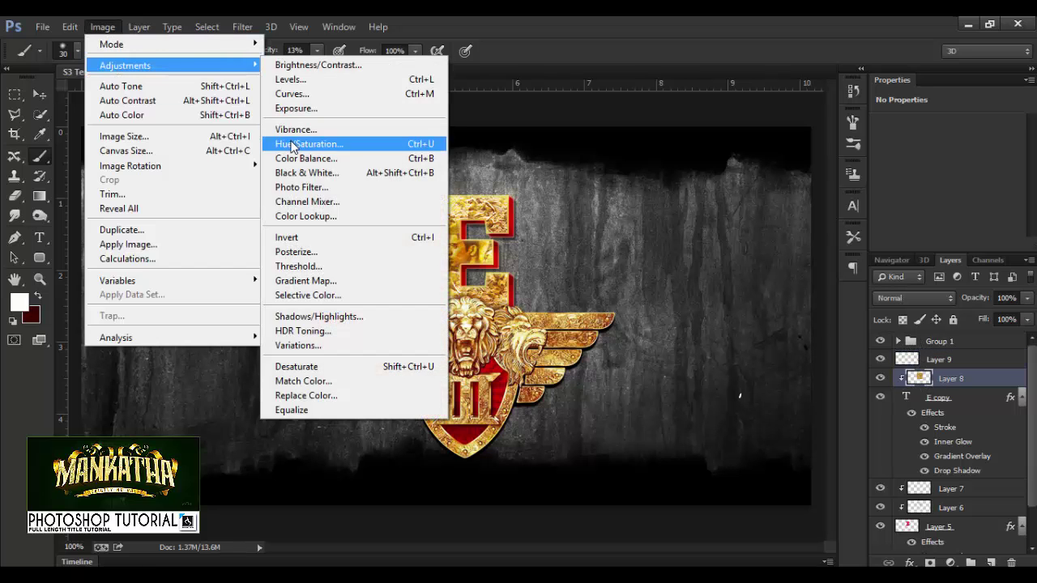
left_click(381, 141)
left_click_drag(834, 289, 830, 292)
left_click_drag(832, 355, 829, 355)
mouse_move(832, 319)
left_mouse_down()
mouse_move(813, 320)
mouse_move(830, 318)
left_mouse_up()
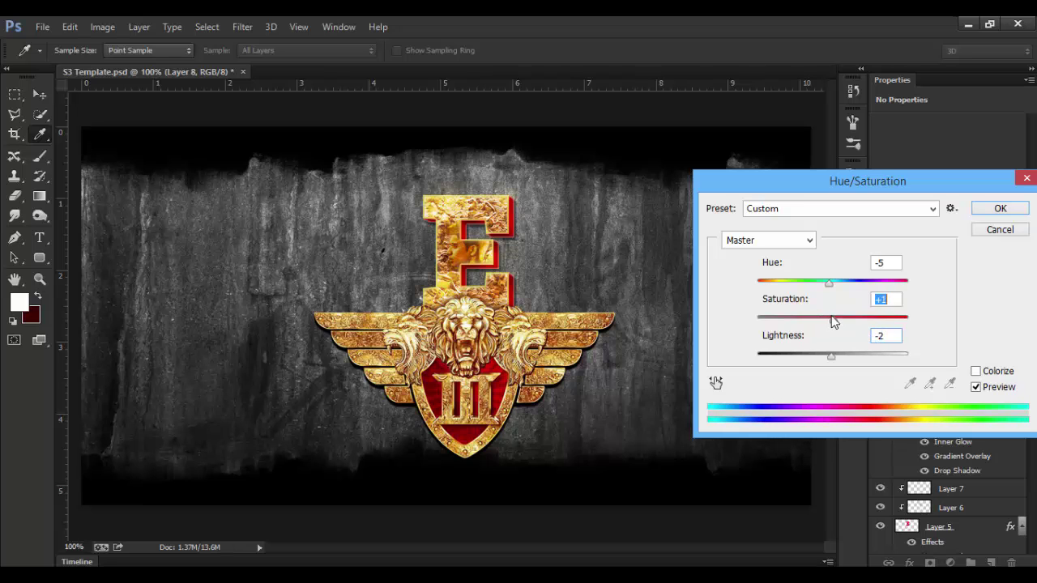
left_click(1000, 208)
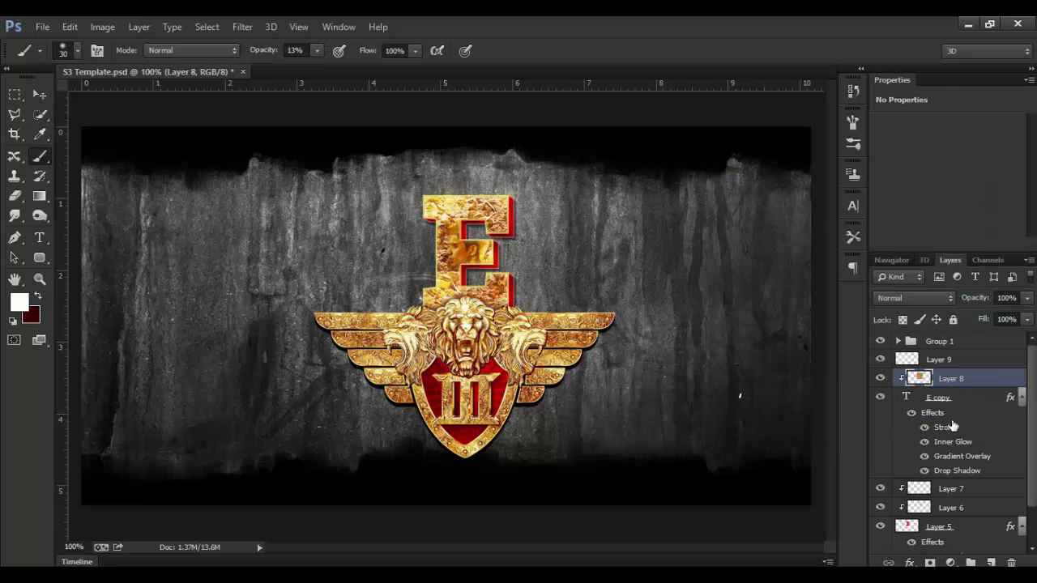
- Reduce the E's Gradient Overlay opacity to 22%, compare it on and off, and apply the layer style
double_click(958, 459)
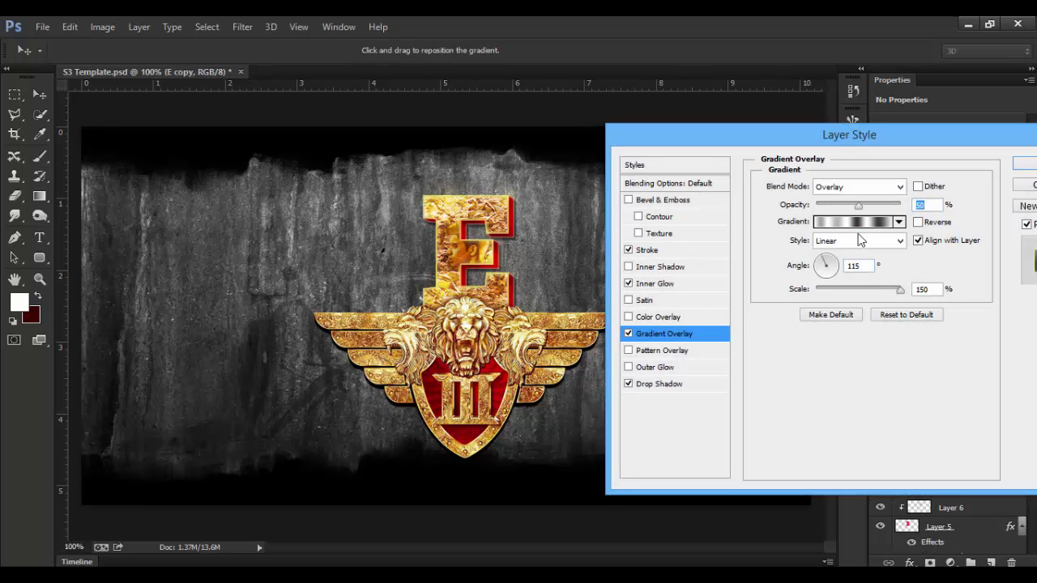
left_click_drag(858, 205, 834, 207)
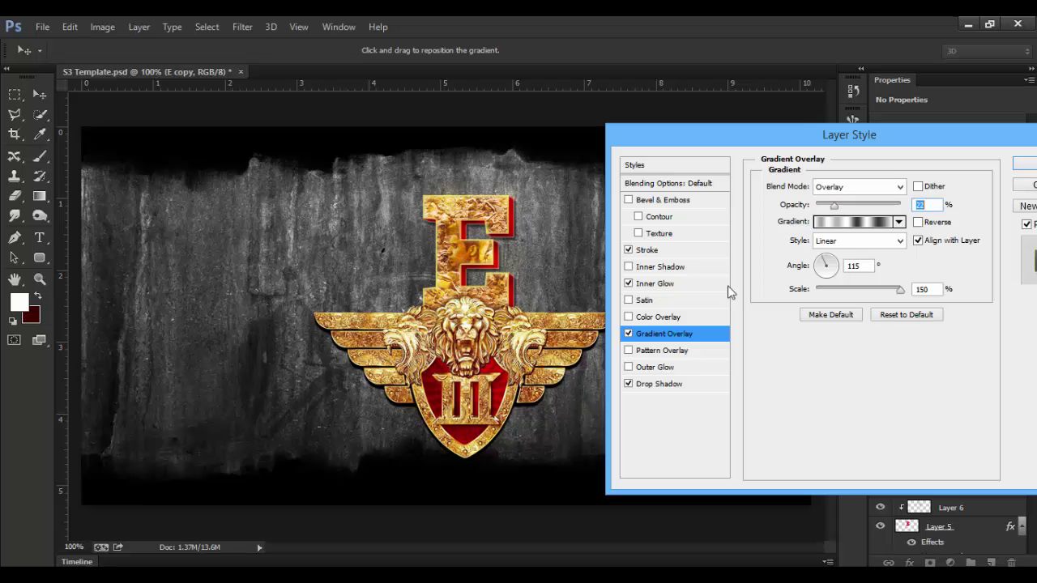
left_click(630, 333)
left_click(629, 333)
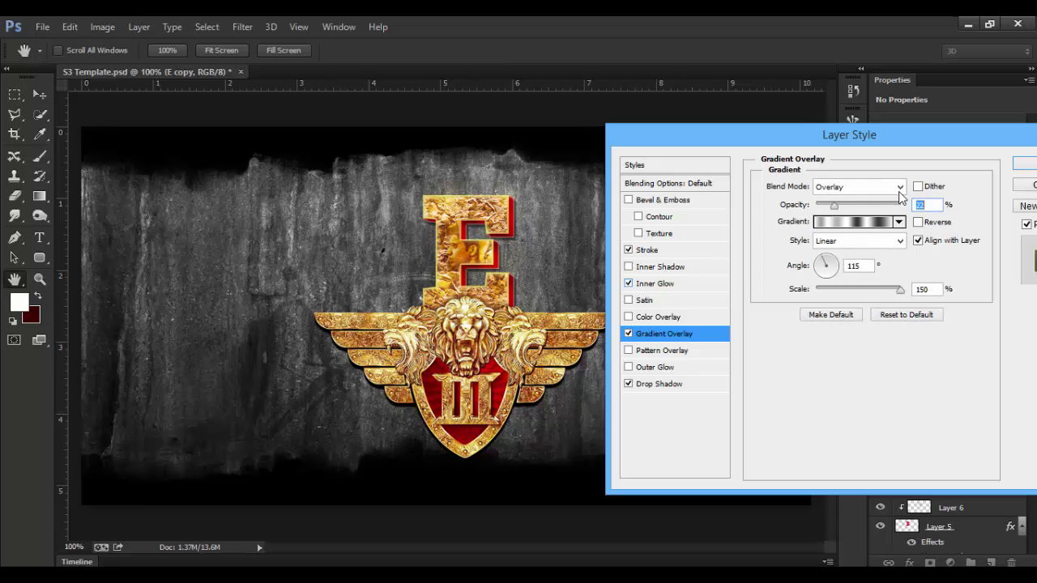
left_click(1021, 166)
key("ctrl+minus")
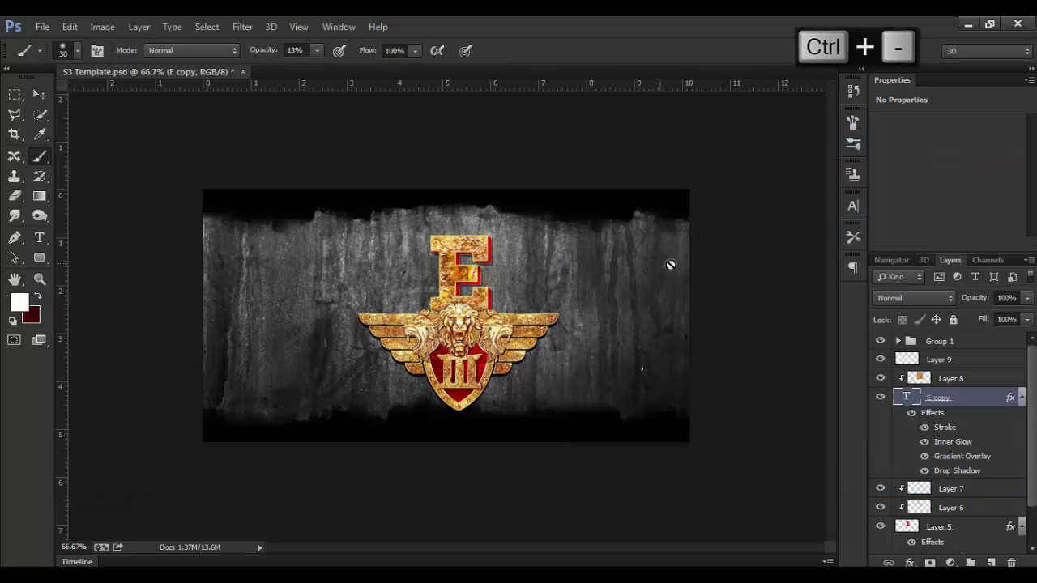
key("ctrl+plus")
key("ctrl+minus")
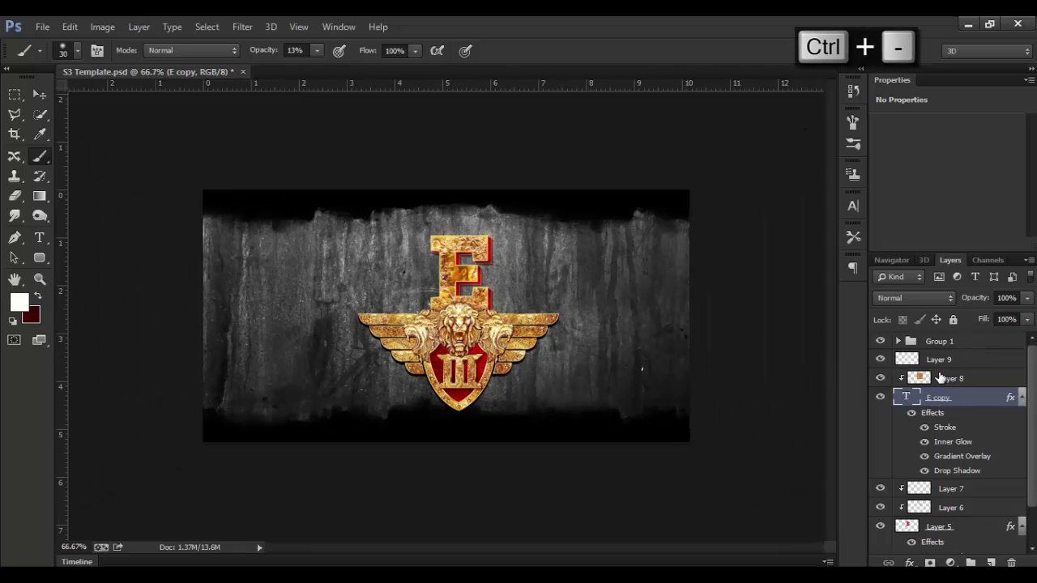
- Open the Camera Raw filter on the E's texture layer and set Clarity to +23
left_click(944, 379)
left_click(240, 28)
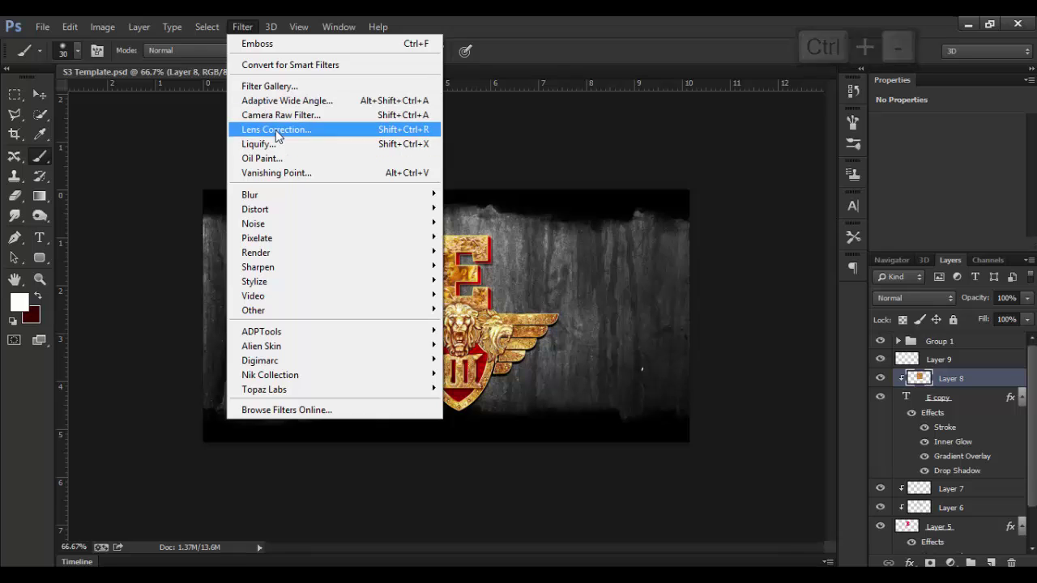
left_click(275, 112)
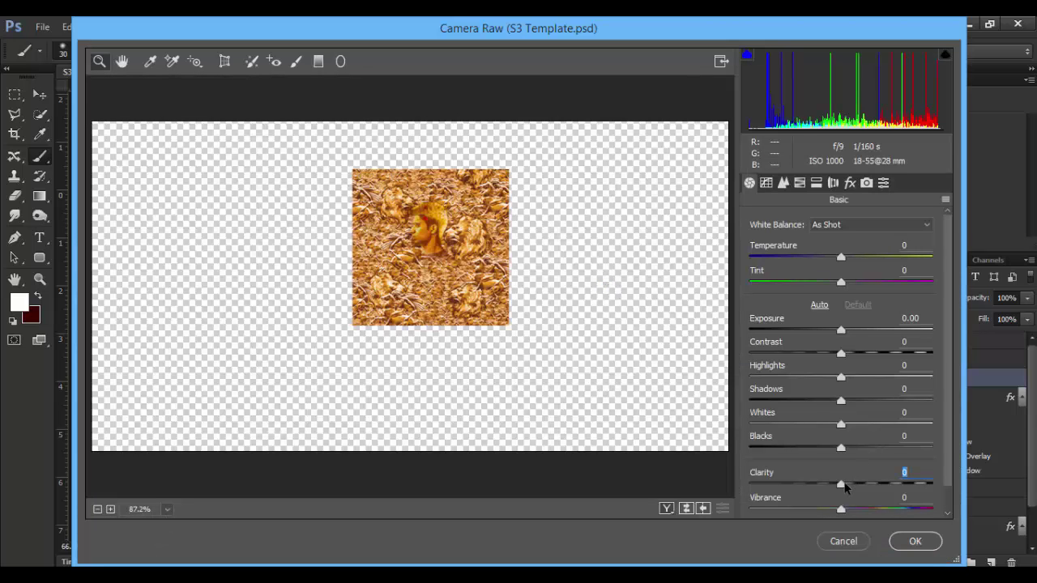
left_click_drag(883, 486, 862, 487)
- Set Temperature +8, Tint -5, Exposure -0.15, Contrast +18, Highlights -11 and Shadows -35, apply the filter, and compare the texture before and after
left_click_drag(841, 258, 836, 286)
left_click_drag(840, 332, 809, 405)
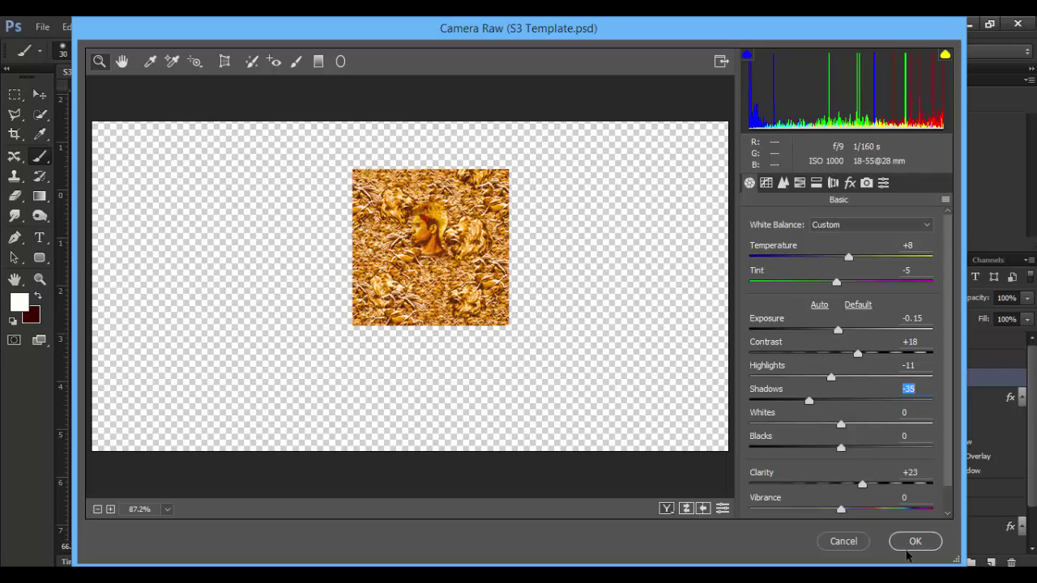
left_click(909, 548)
key("ctrl+equal")
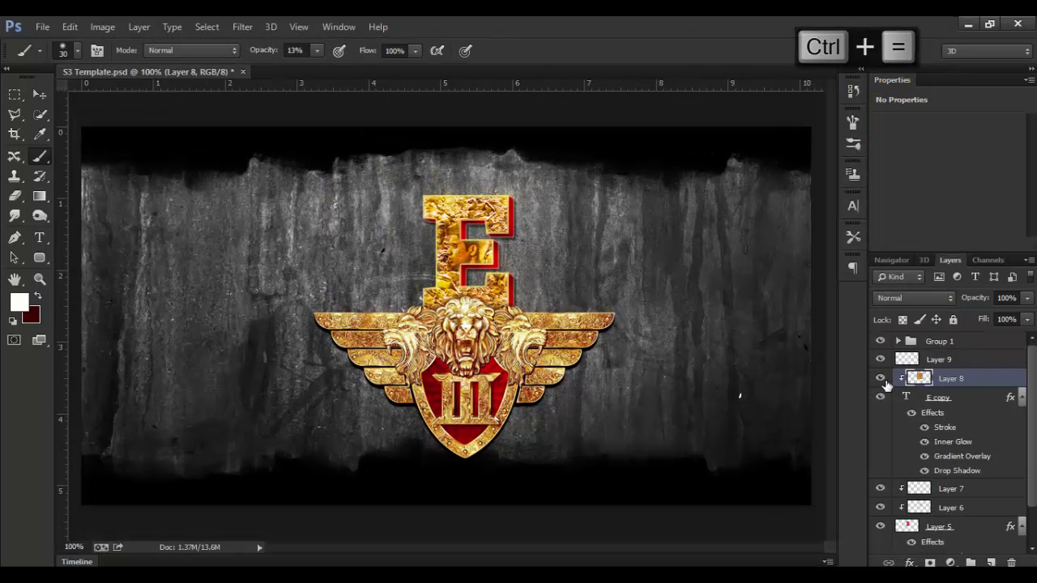
key("ctrl+z")
key("ctrl+shift+z")
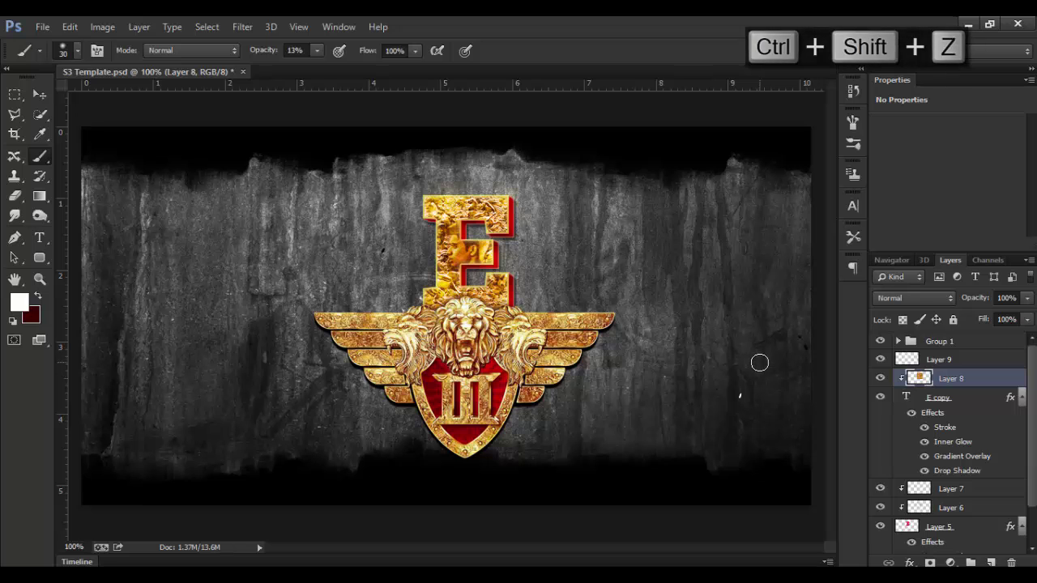
- Select the E copy text layer and reapply the last Camera Raw filter to it, rasterizing the text
key("ctrl+minus")
key("ctrl+equal")
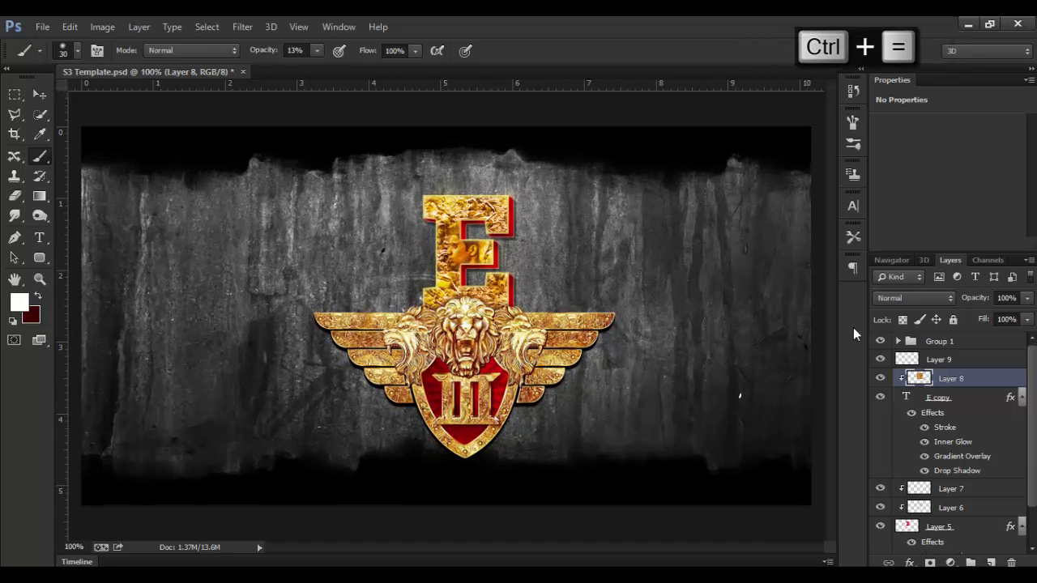
left_click(70, 28)
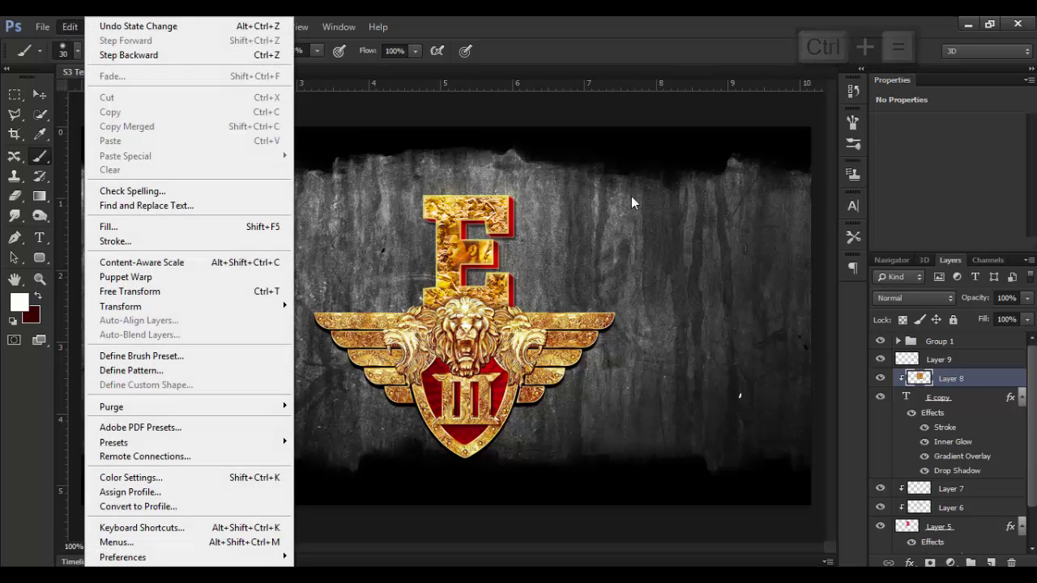
left_click(954, 384)
key("ctrl+z")
left_click(242, 26)
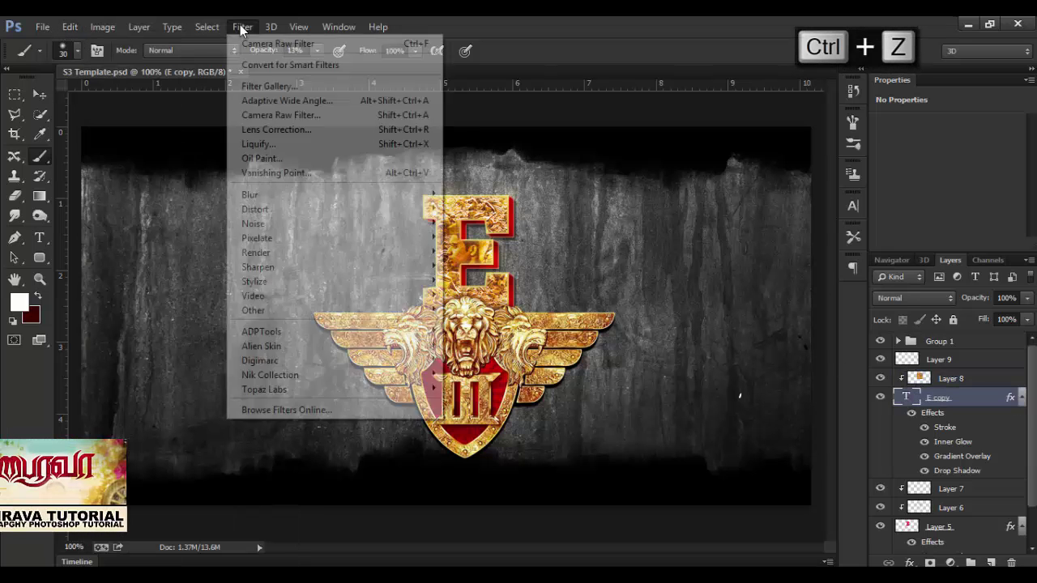
left_click(262, 45)
- Fade the Camera Raw filter on the E copy layer to about 58% opacity in Normal mode
left_click(72, 27)
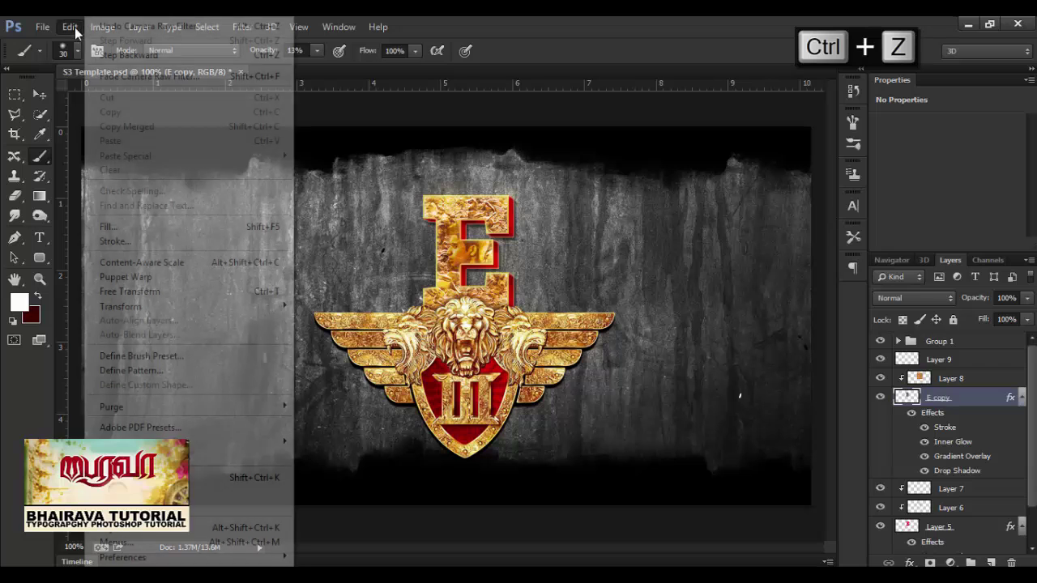
left_click(119, 76)
left_click_drag(721, 287, 658, 289)
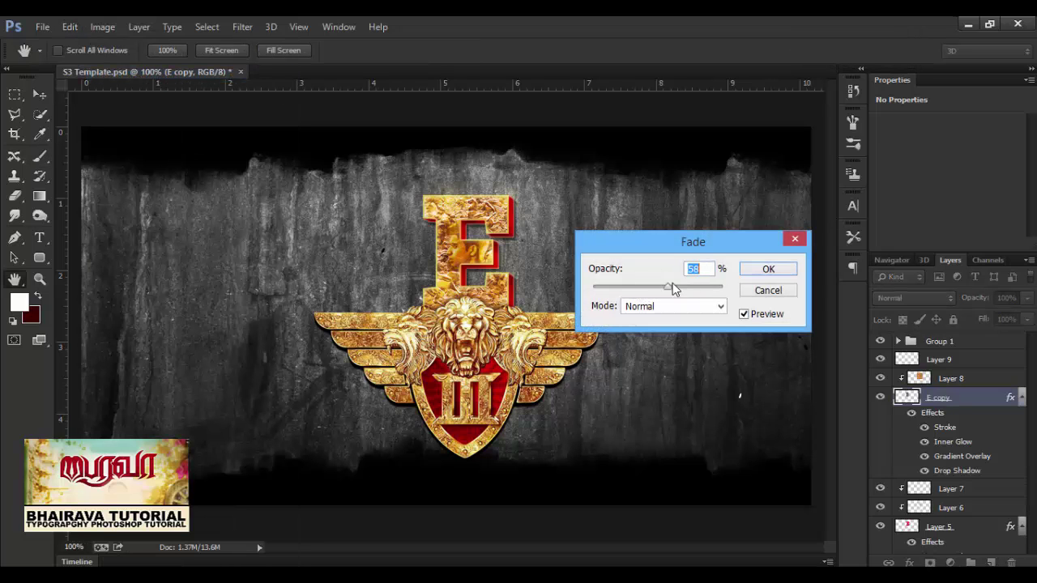
left_click(774, 274)
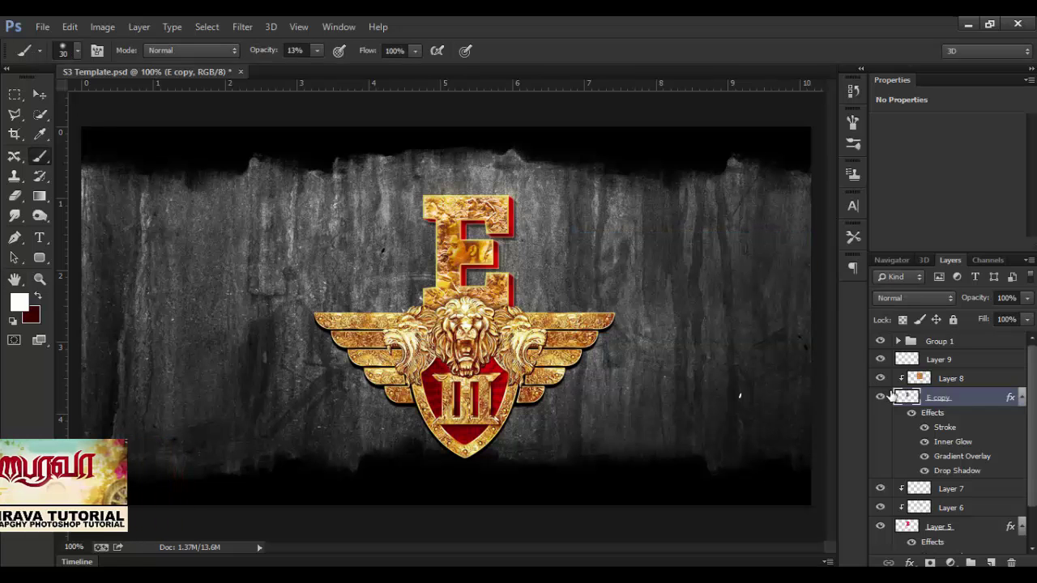
- Select the clipped texture Layer 8 above the E and reapply the last Camera Raw filter to it
left_click(924, 377)
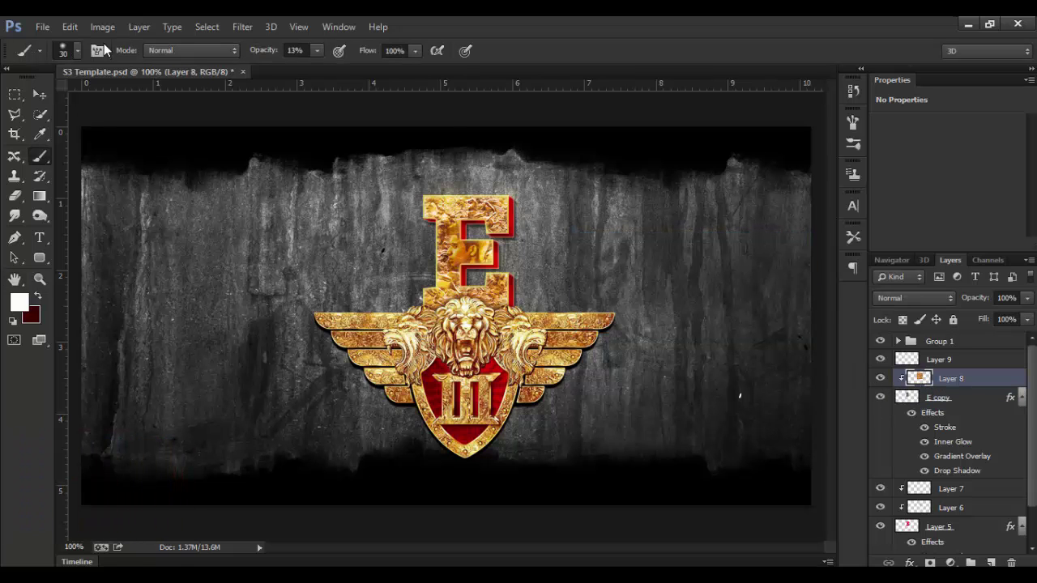
left_click(243, 27)
left_click(242, 27)
- Fade the reapplied Camera Raw filter on Layer 8 to a reduced opacity
left_click(69, 27)
left_click(142, 75)
mouse_move(721, 287)
left_mouse_down()
mouse_move(626, 291)
mouse_move(637, 294)
left_mouse_up()
left_click(768, 268)
key("b")
key("ctrl+minus")
key("ctrl+equal")
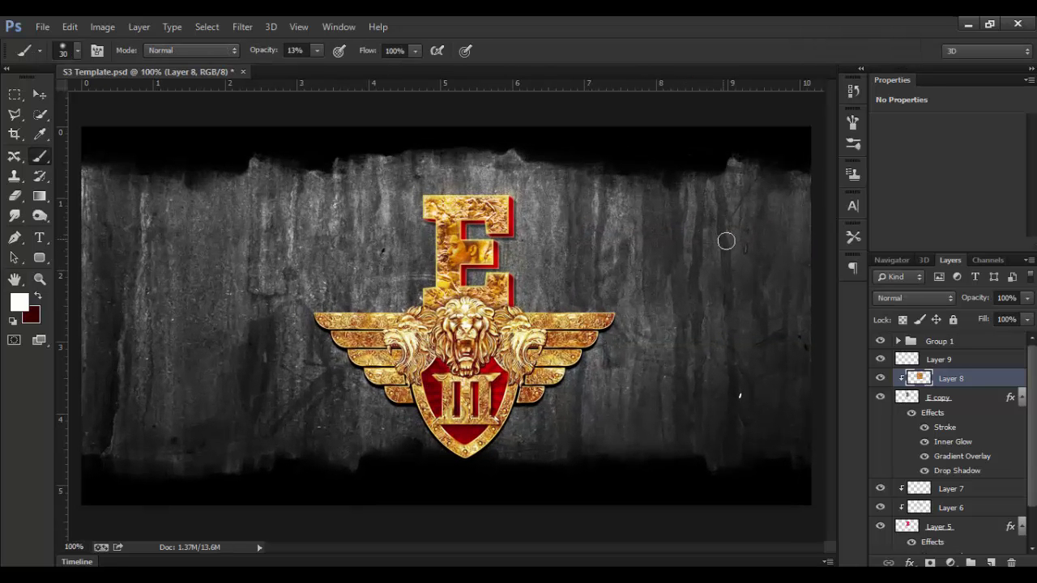